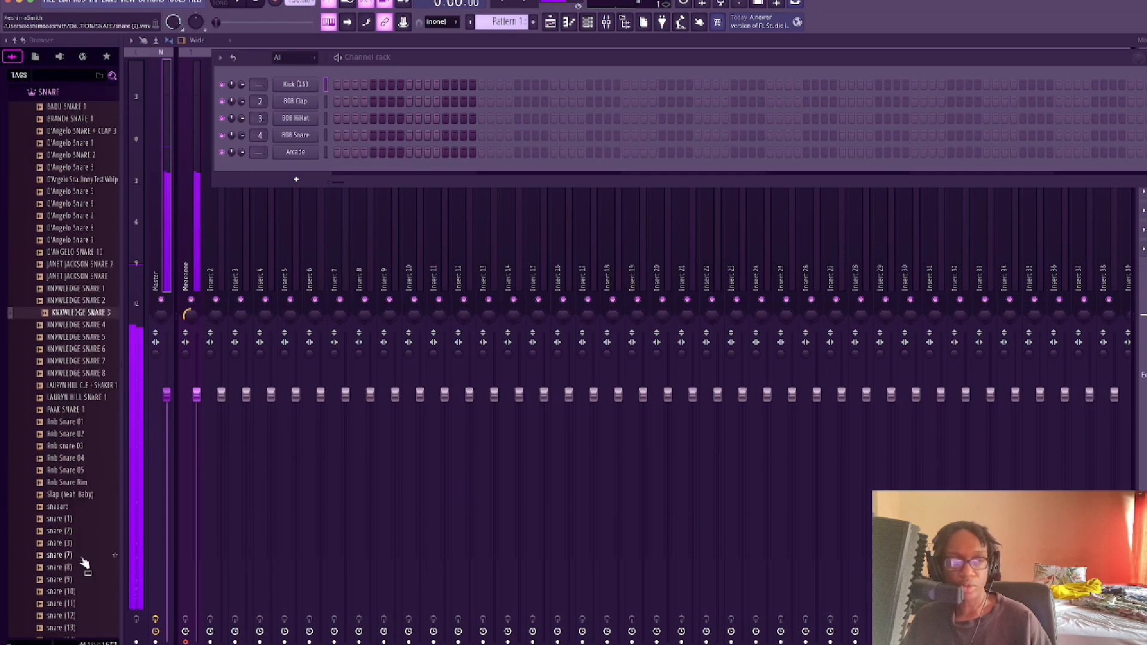
# - Load the snare (8) sample onto the snare channel and add kick hits on steps 17 and 27
pyautogui.click(42, 567)
pyautogui.scroll(-2, 72, 537)
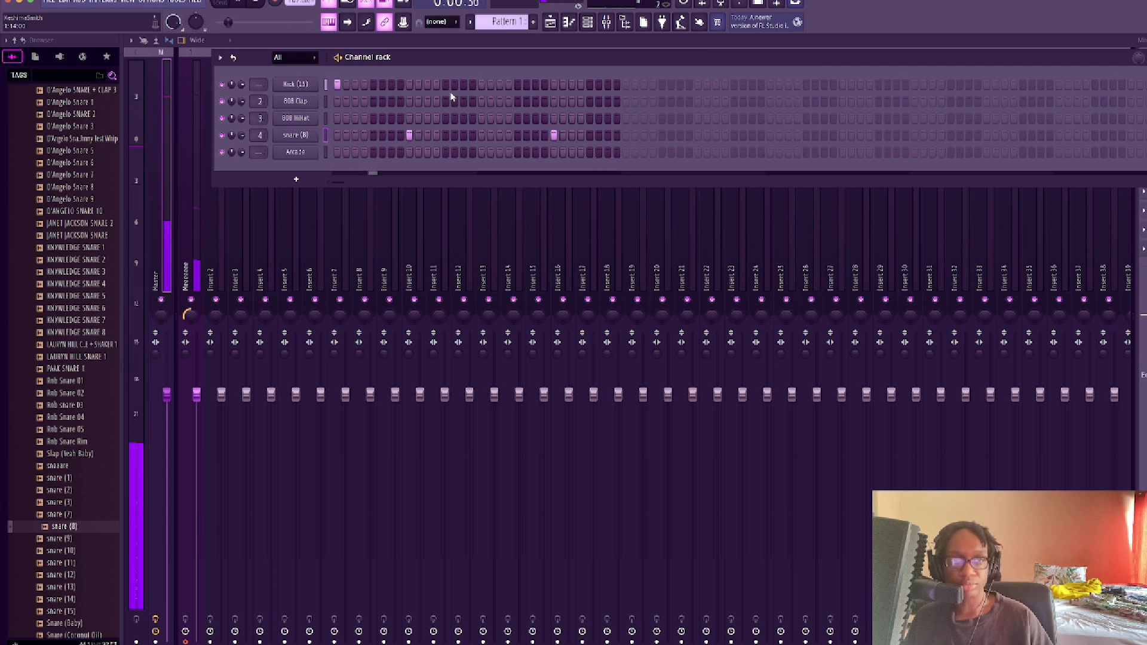
pyautogui.click(481, 85)
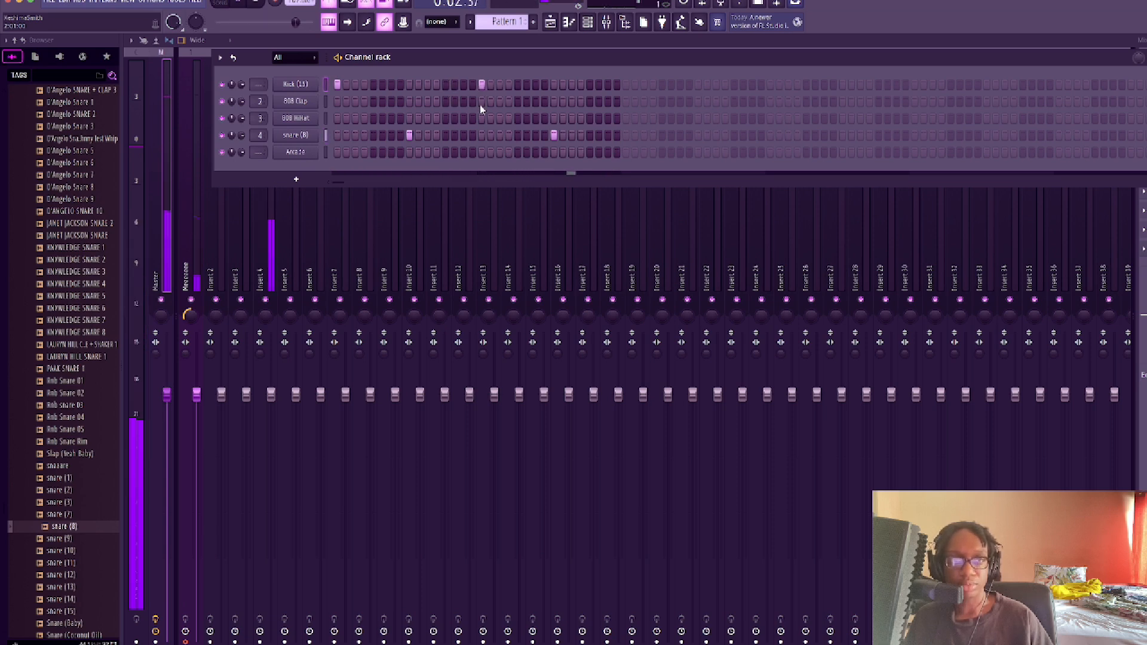
pyautogui.click(593, 86)
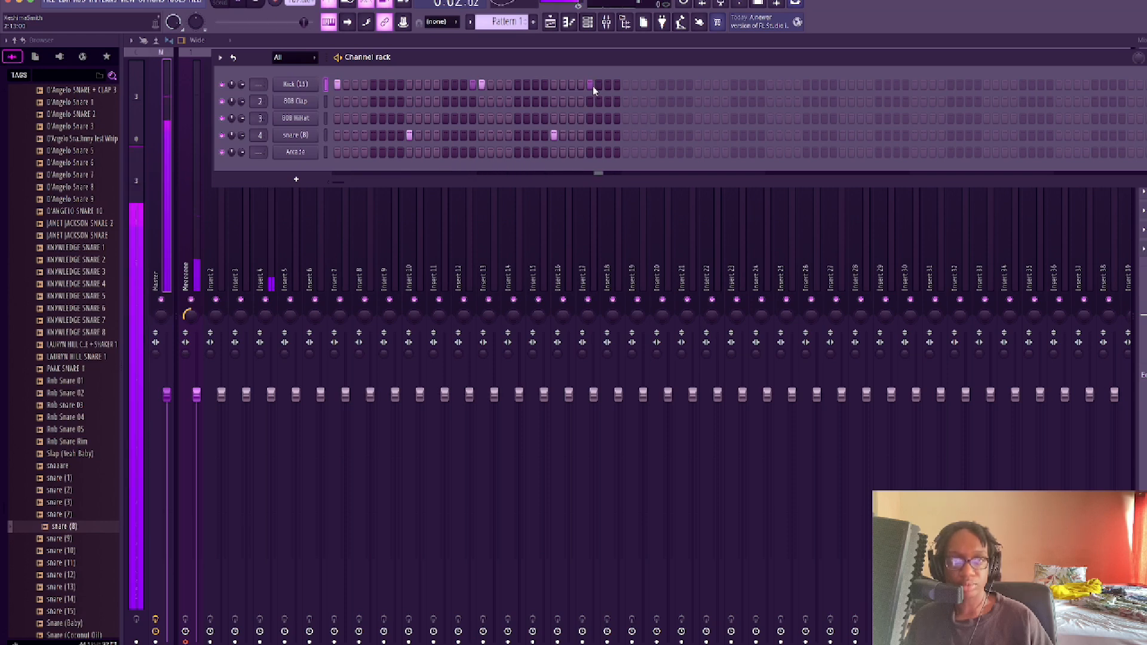
pyautogui.click(571, 85)
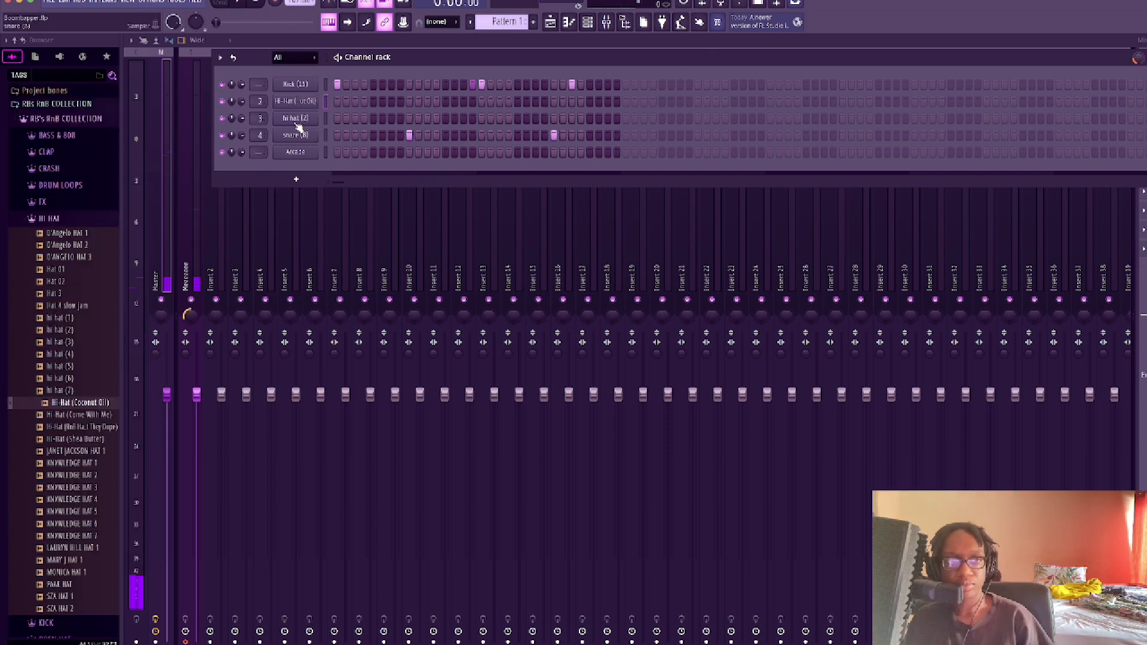
# - Fill the hi hat (2) channel on every fourth step and play the pattern back
pyautogui.rightClick(310, 117)
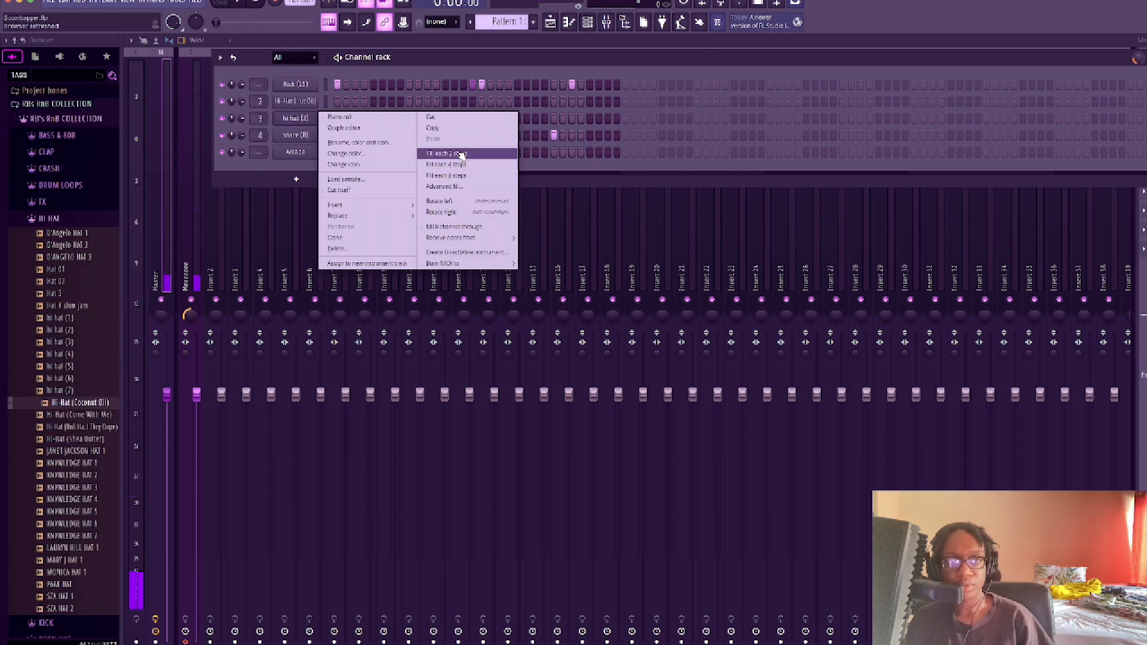
pyautogui.click(446, 164)
pyautogui.click(242, 5)
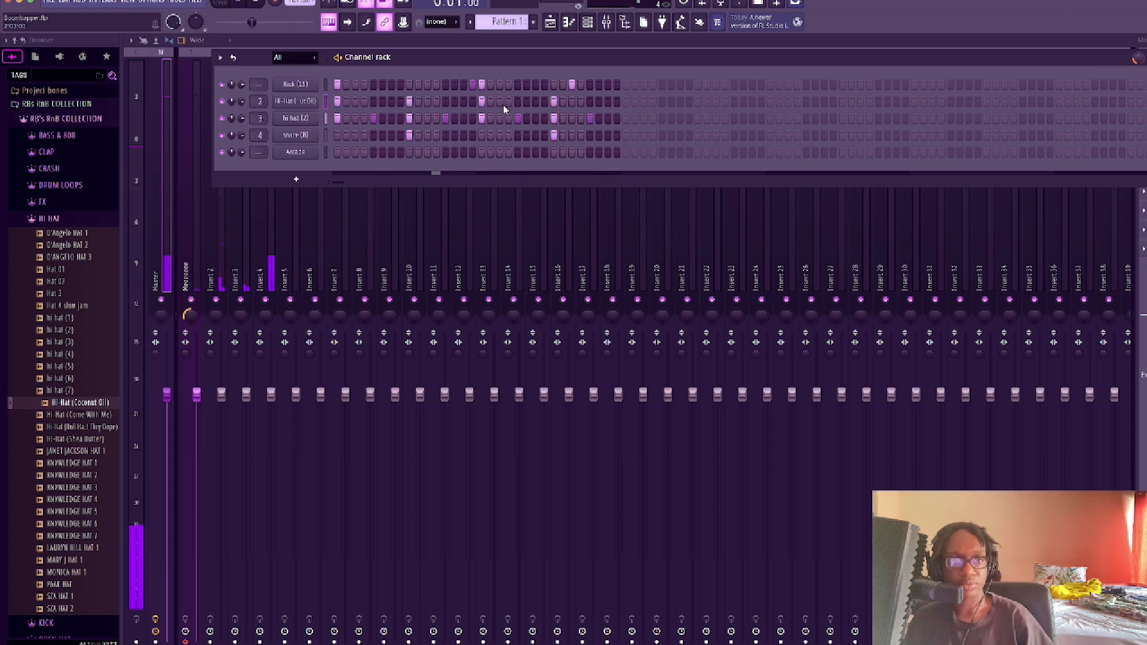
# - Add a hit on step 21 of the Coconut Oil hi-hat channel and lower its velocity below the other hits
pyautogui.click(507, 101)
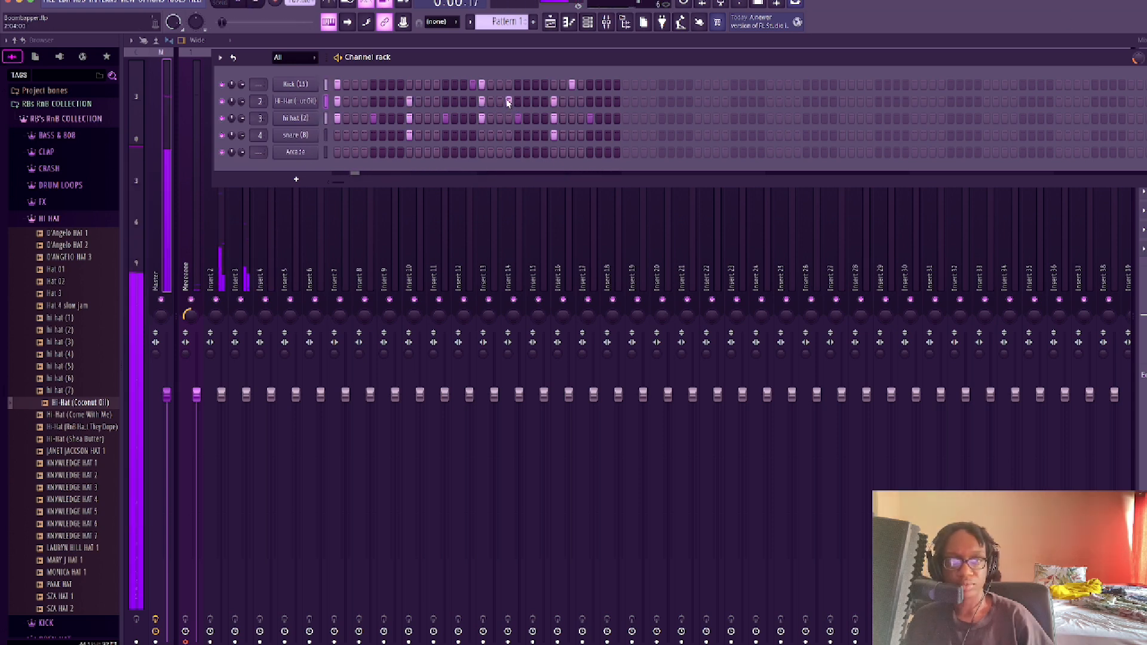
pyautogui.rightClick(508, 101)
pyautogui.click(519, 102)
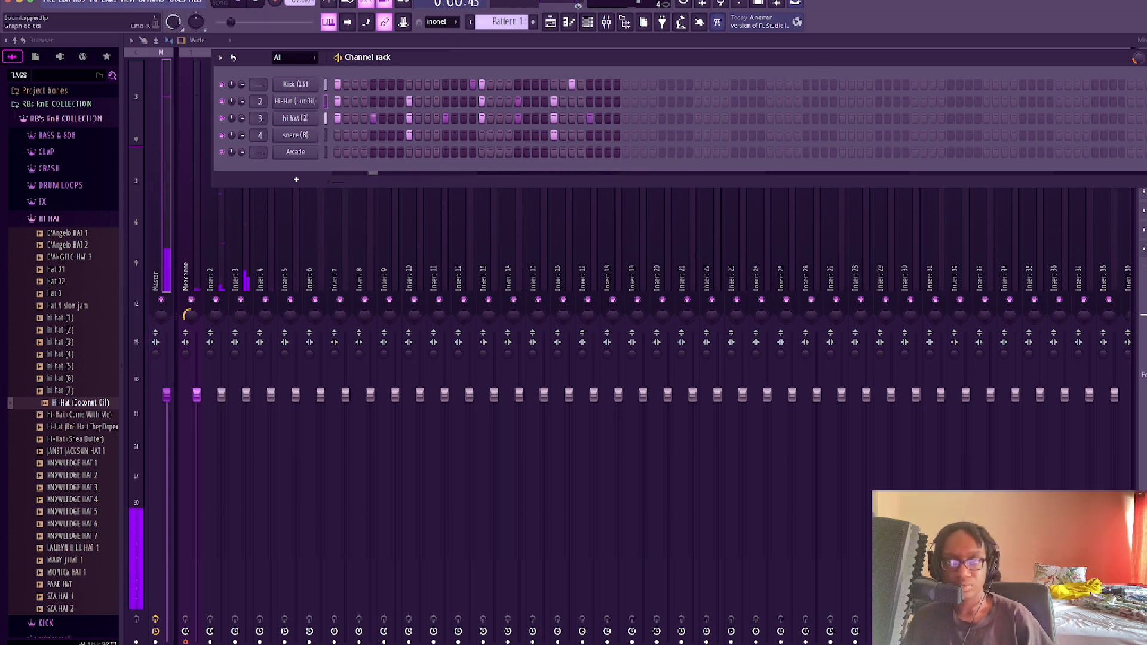
pyautogui.press('super+k')
pyautogui.click(519, 182)
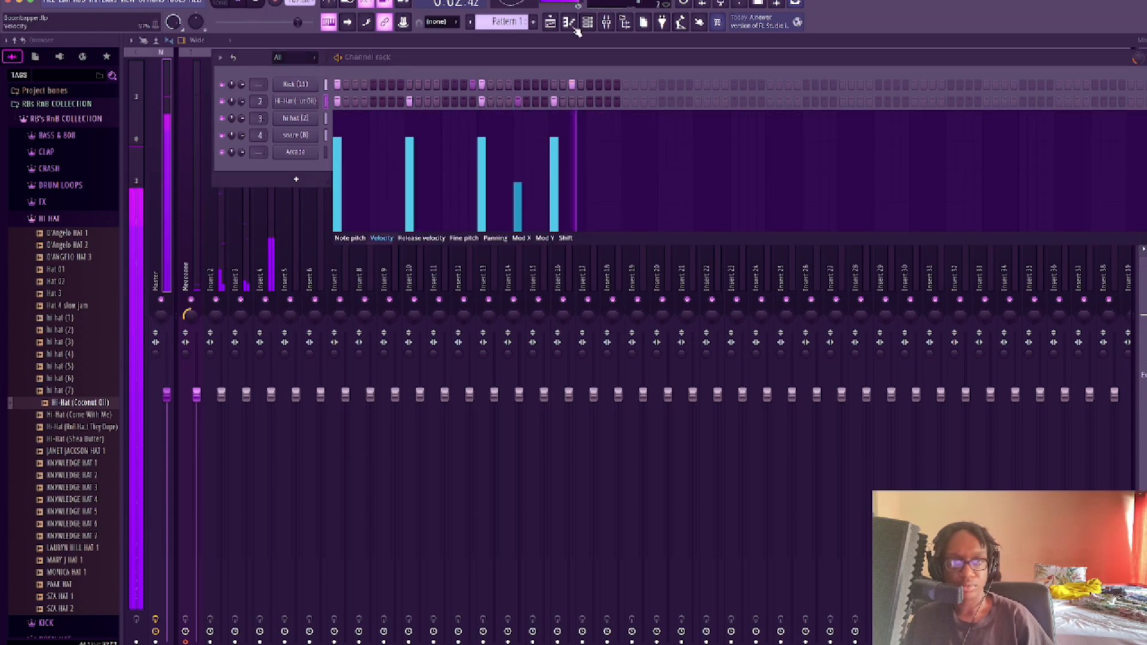
pyautogui.click(608, 59)
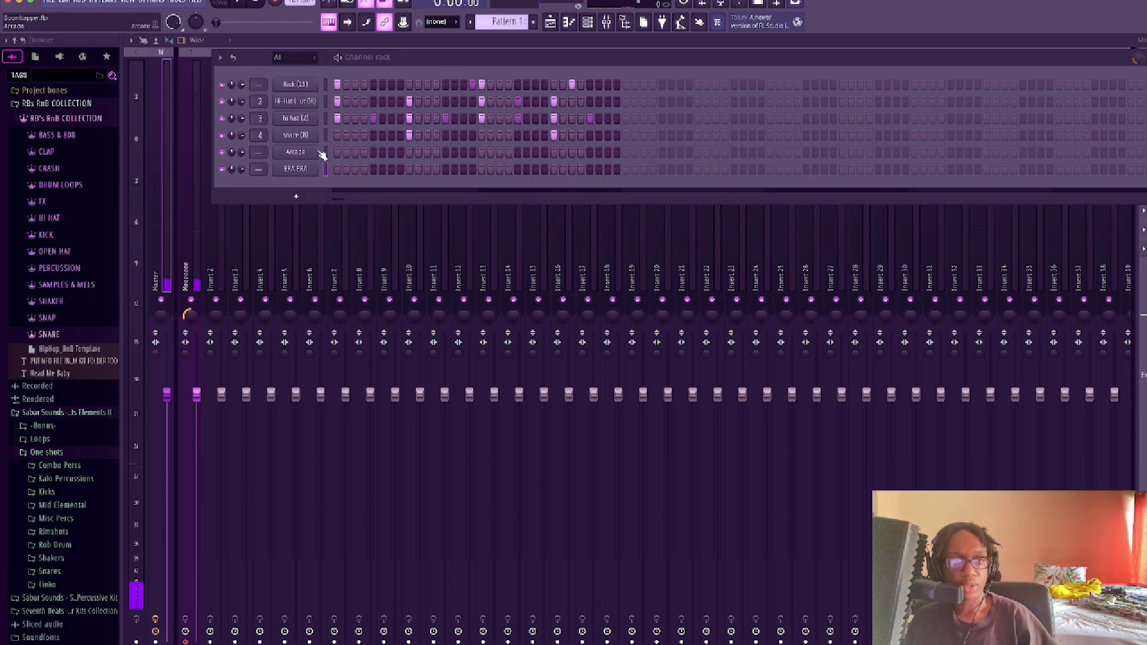
# - Open the Arcade channel, browse the single-instrument bassline samplers, and load Sneak Around
pyautogui.click(311, 157)
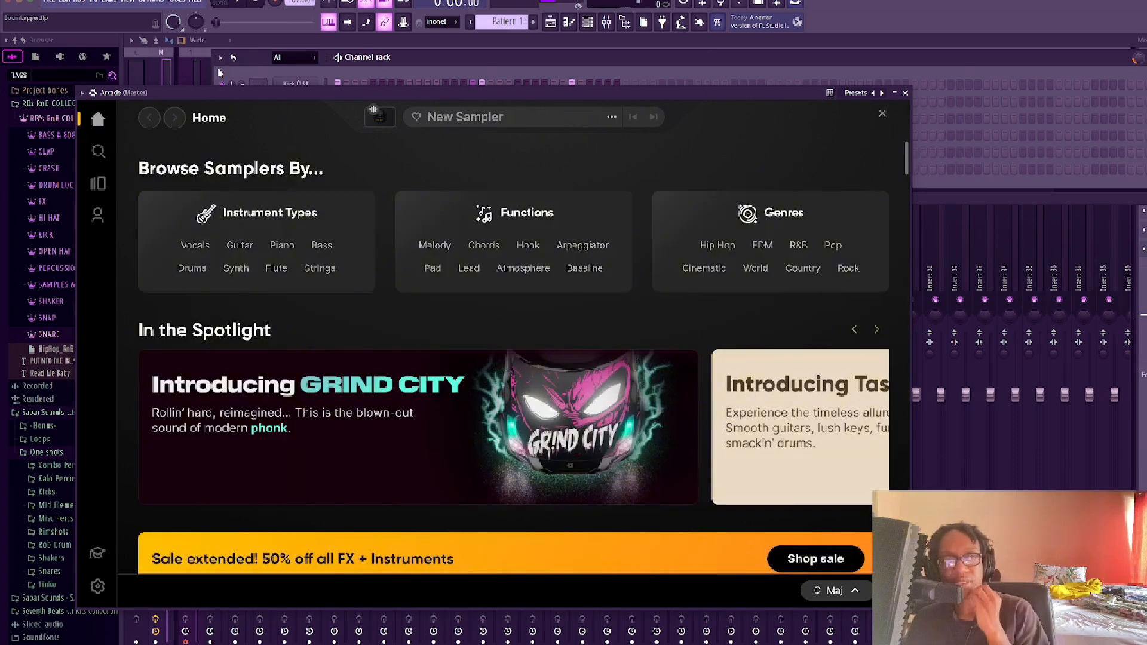
pyautogui.click(315, 252)
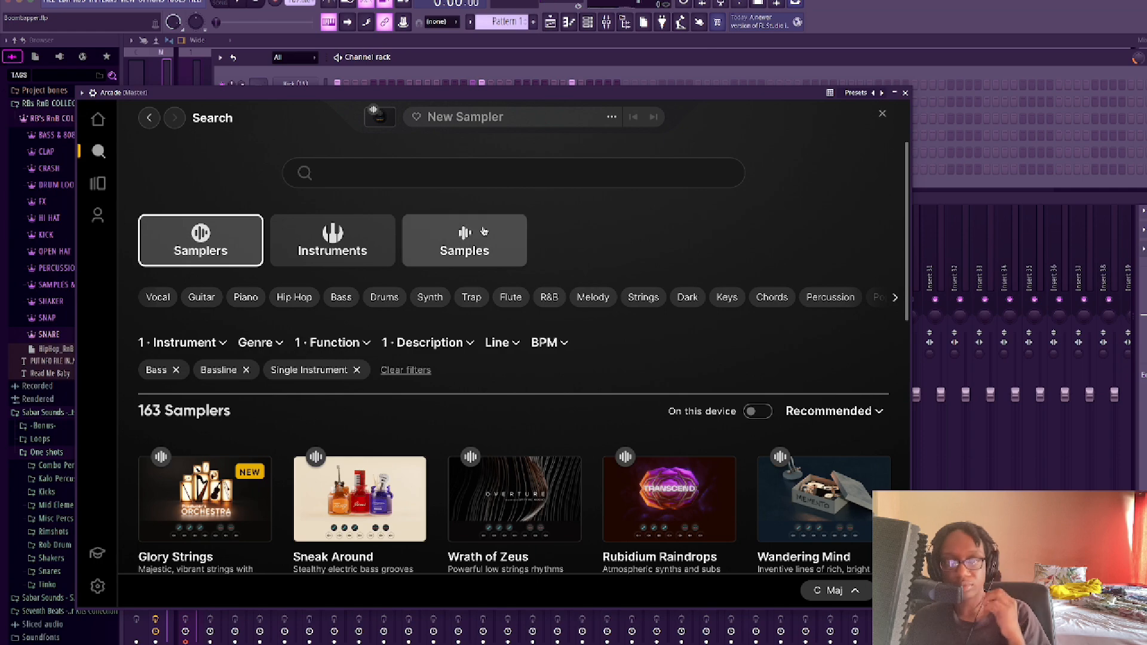
pyautogui.scroll(-1, 443, 328)
pyautogui.scroll(-4, 443, 327)
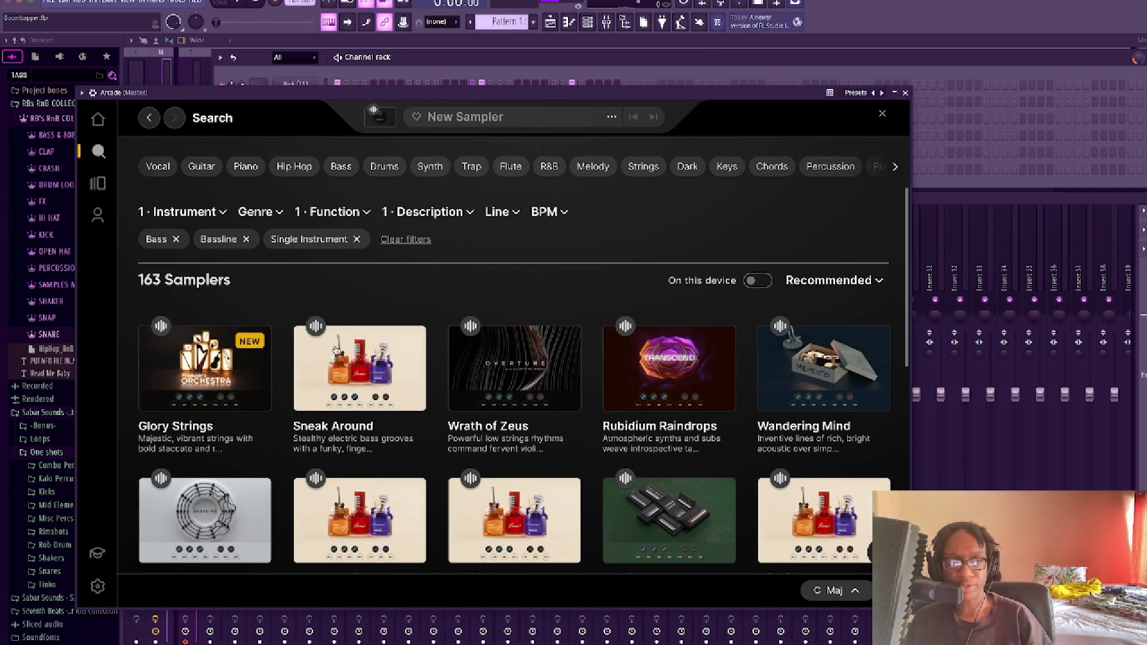
pyautogui.scroll(-5, 515, 406)
pyautogui.scroll(5, 449, 322)
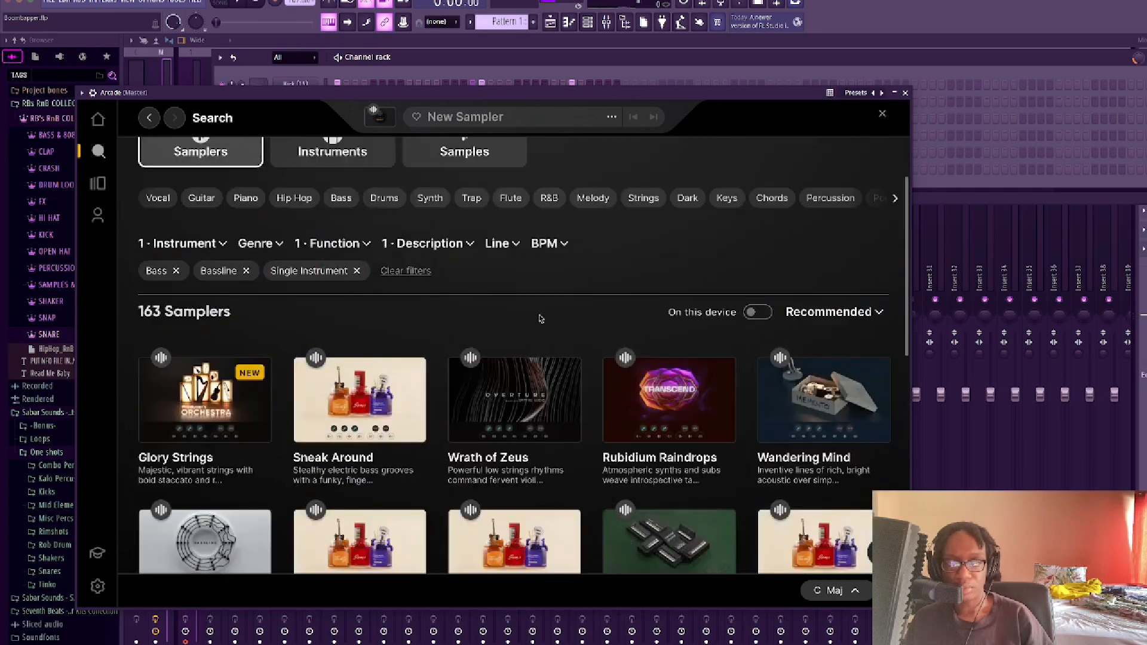
pyautogui.scroll(-1, 647, 338)
pyautogui.scroll(-1, 646, 338)
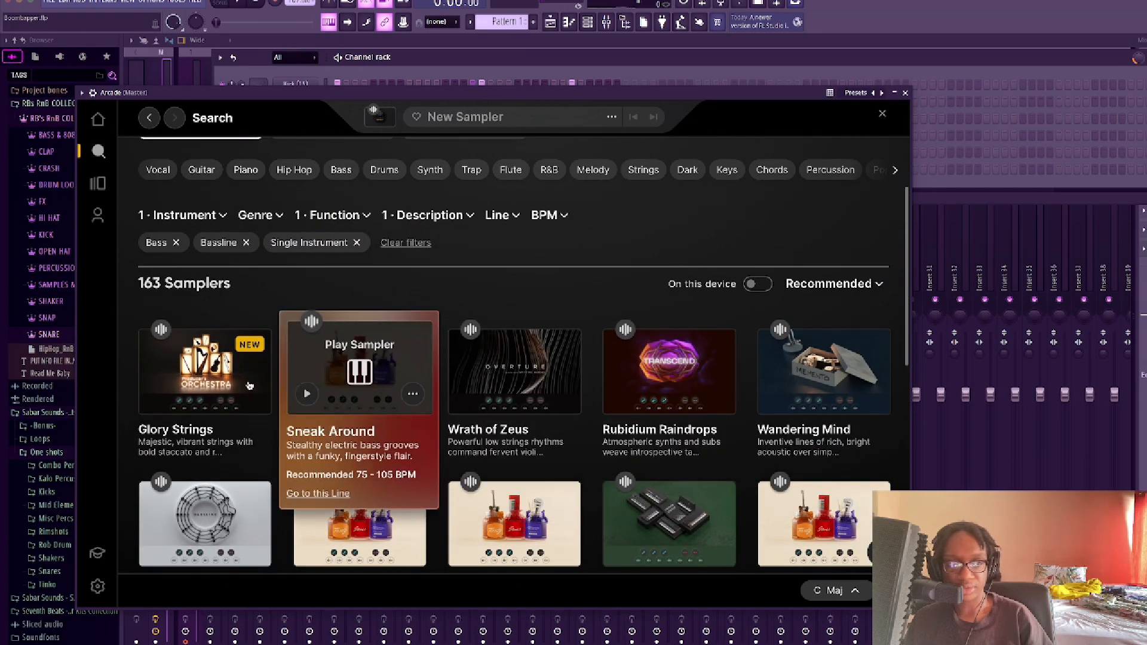
pyautogui.moveTo(214, 385)
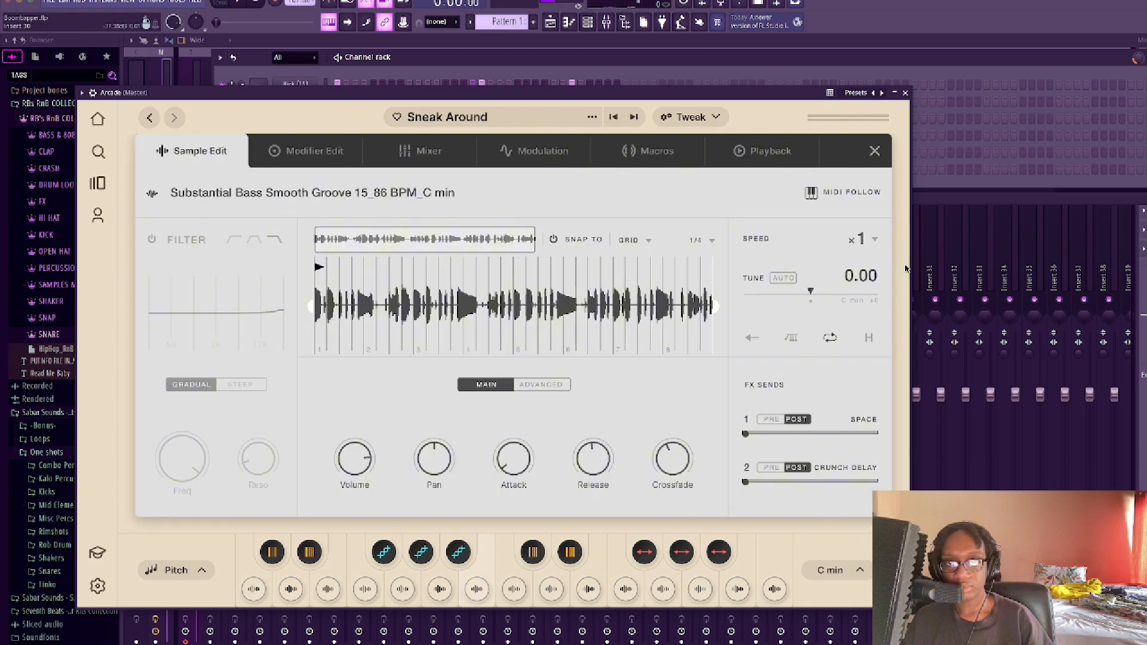
# - Set the Substantial Bass Smooth Groove 15 sample's speed to 1/2 and play it along with the drums
pyautogui.click(863, 240)
pyautogui.click(864, 298)
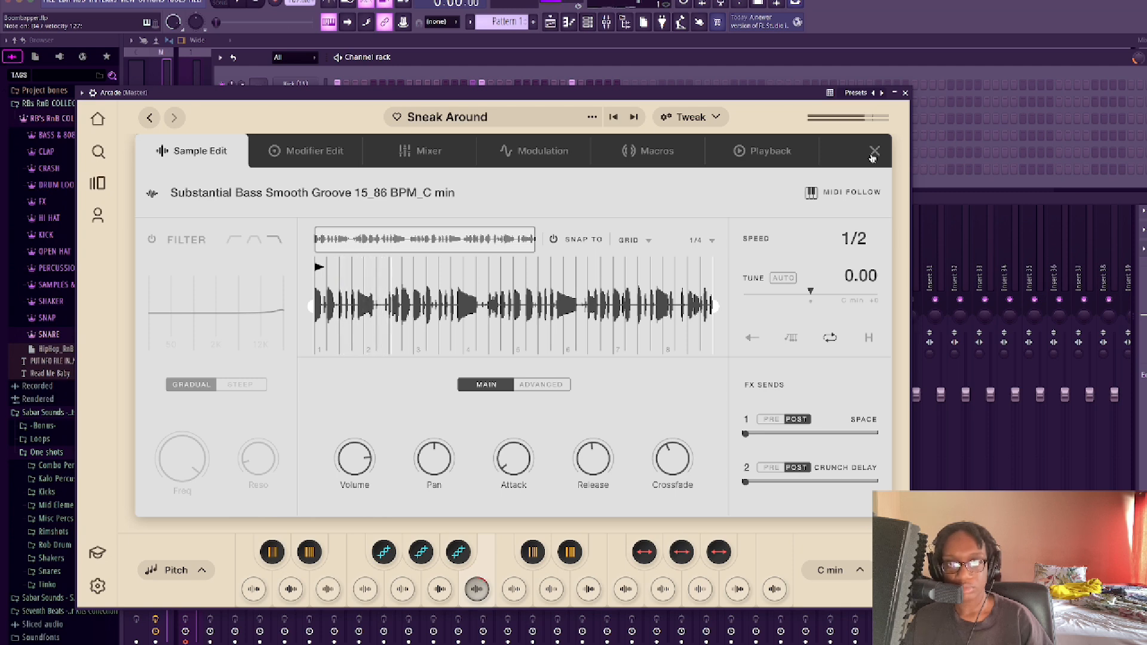
pyautogui.click(239, 3)
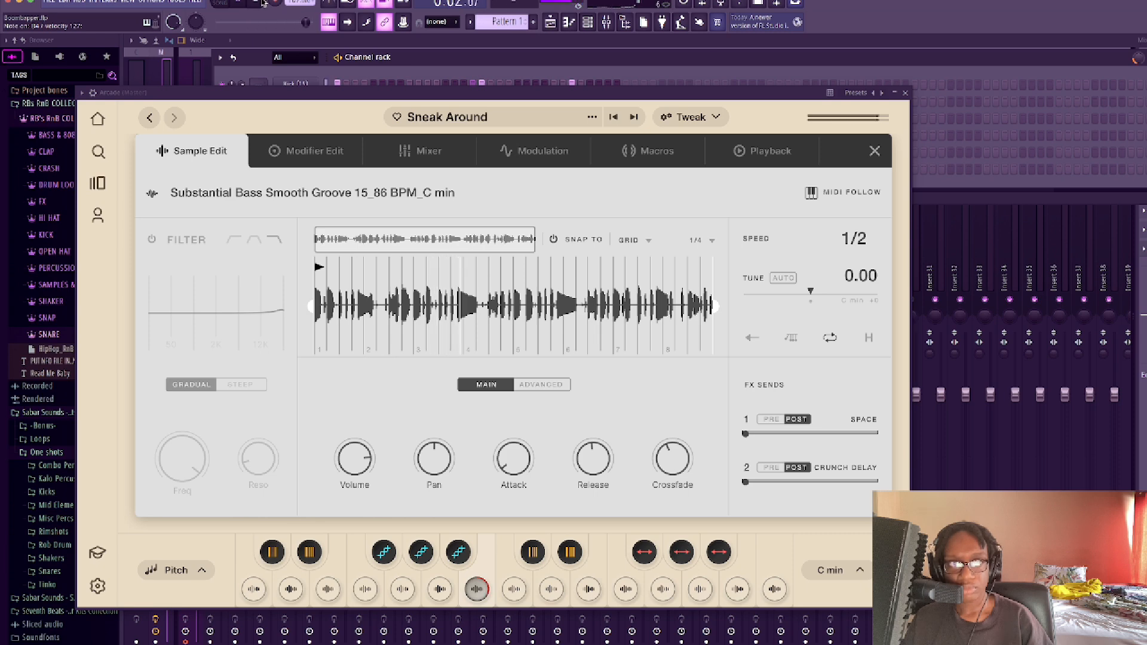
pyautogui.click(262, 3)
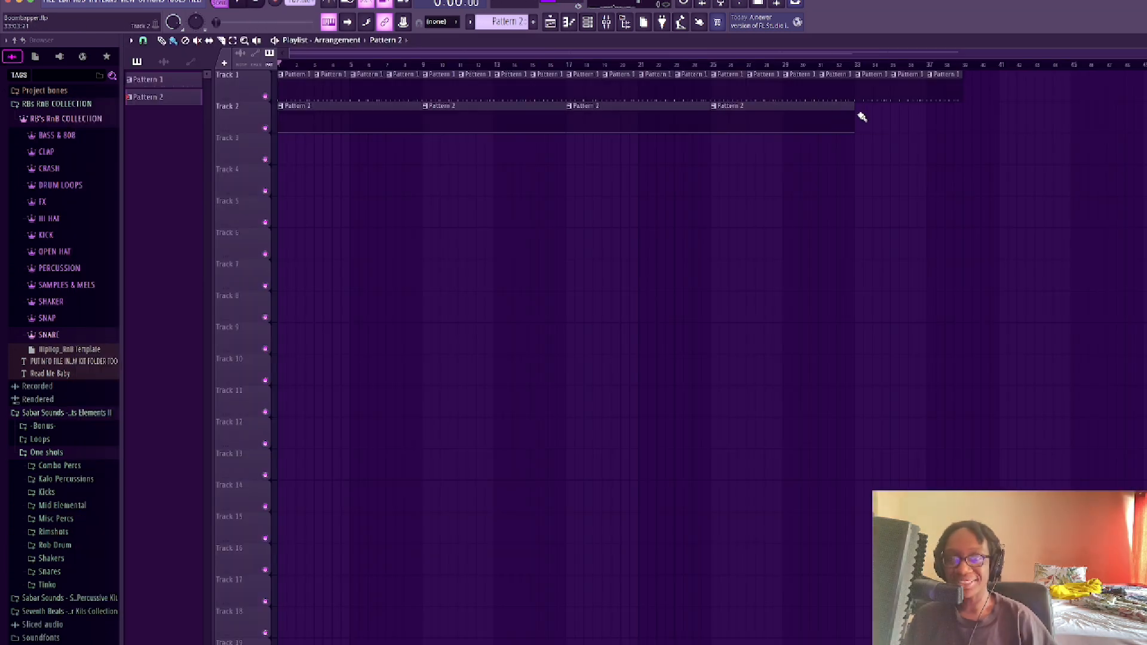
# - Extend the arrangement to bar 41 with another Pattern 2 clip on Track 2 and Pattern 1 clip on Track 1
pyautogui.click(862, 117)
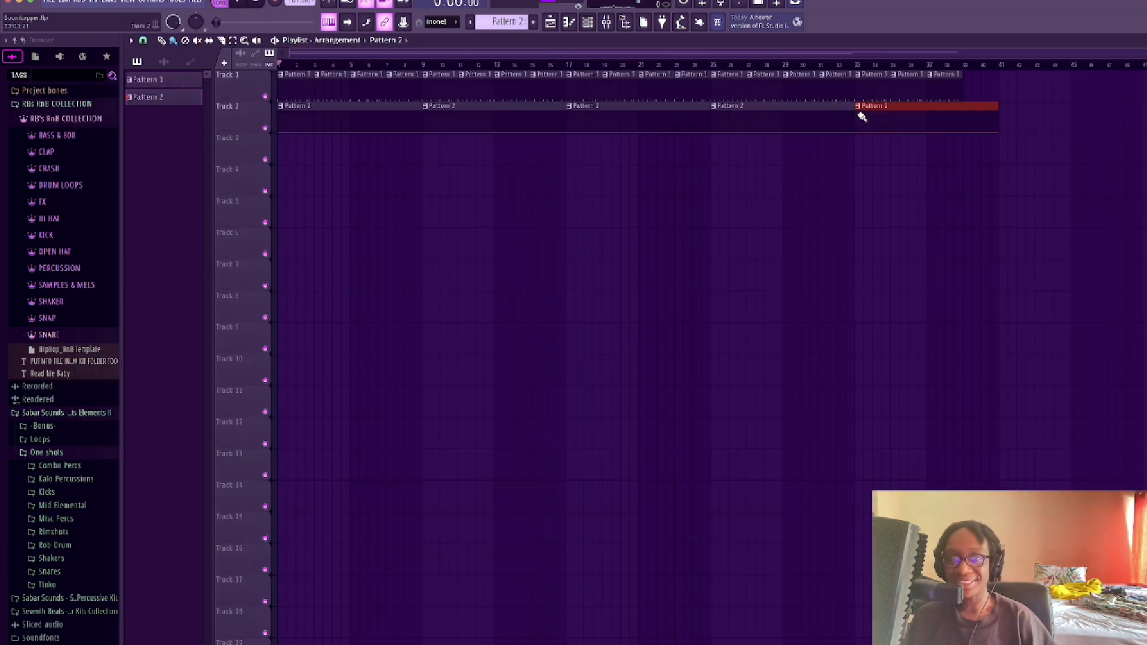
pyautogui.click(946, 83)
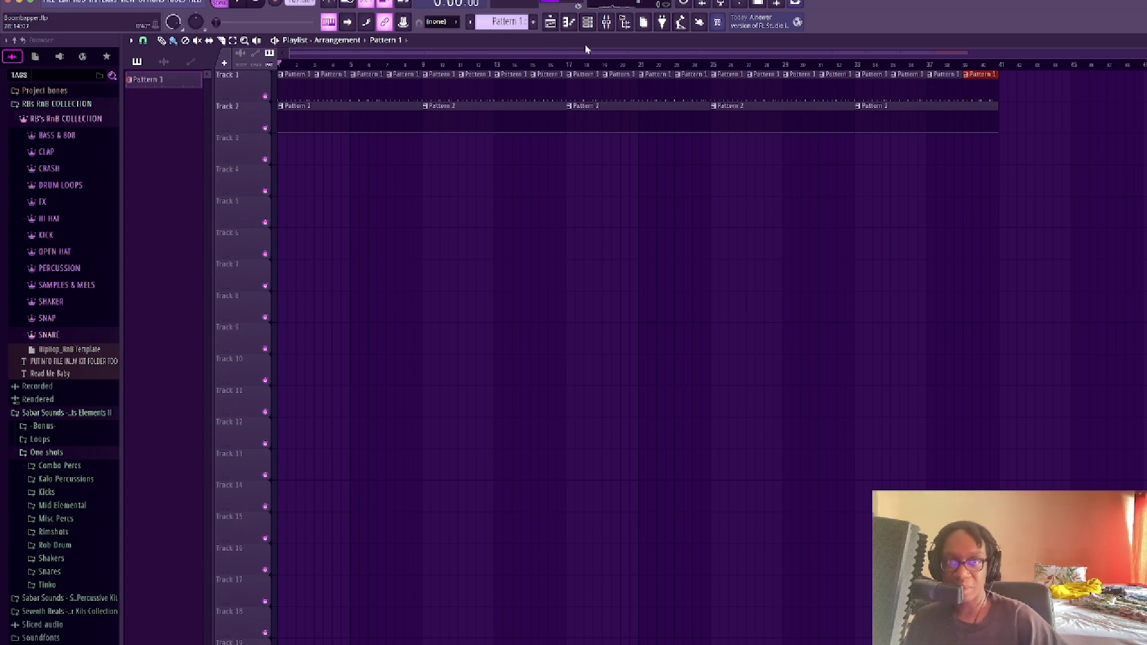
# - Create the empty Pattern 3, add an Addictive Keys channel, and close its plugin window
pyautogui.click(589, 22)
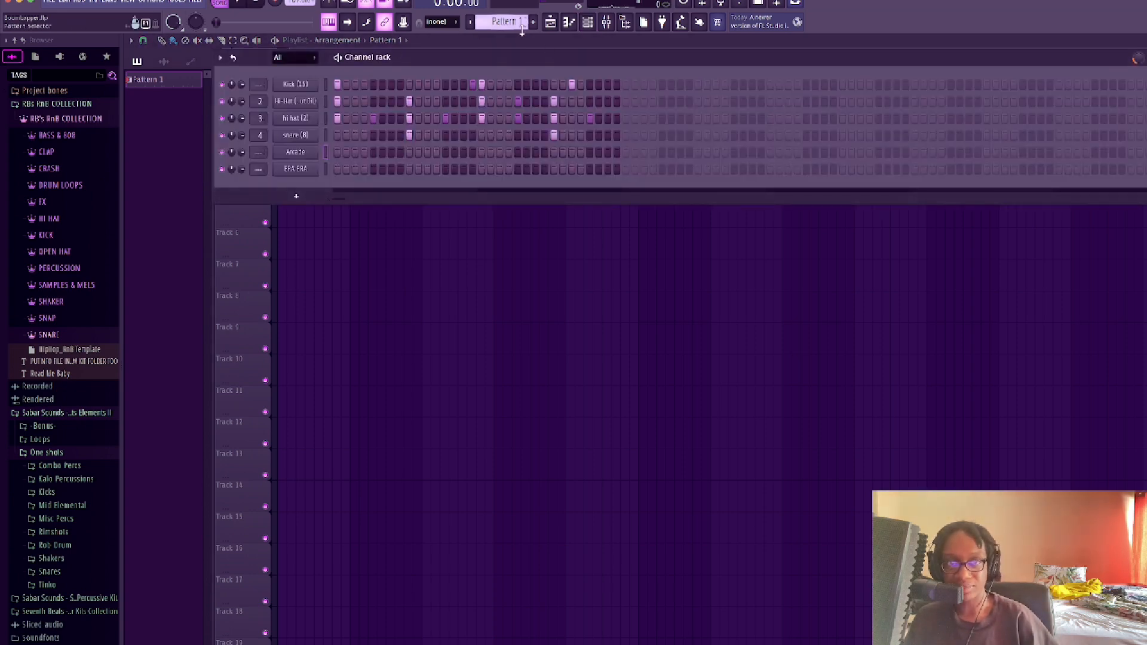
pyautogui.press('F4')
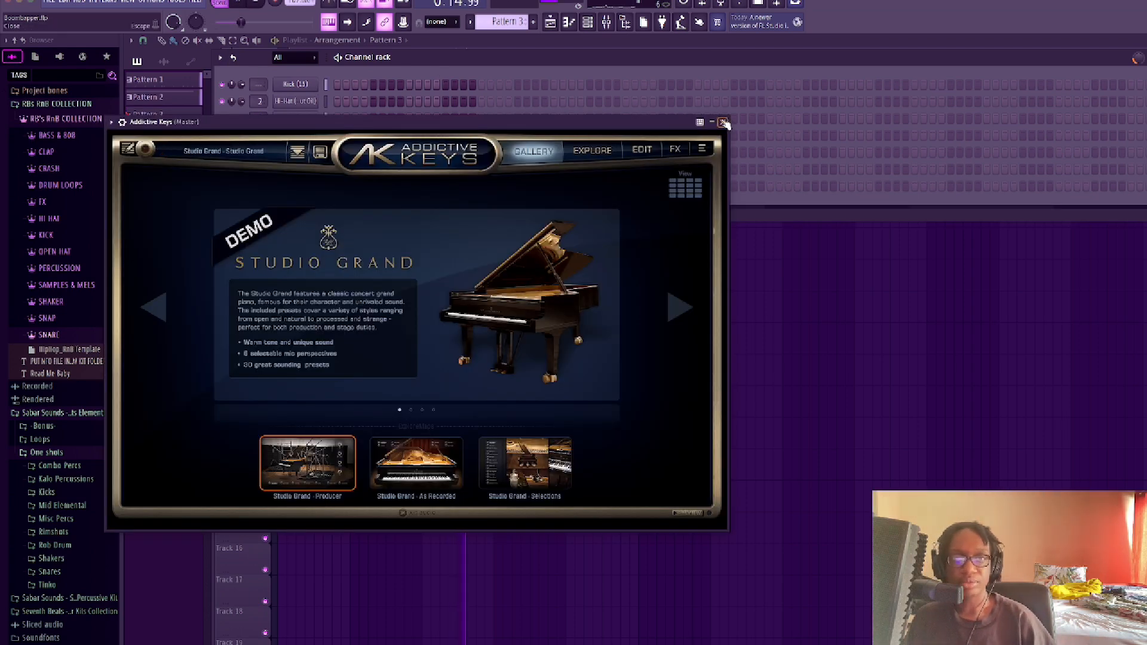
pyautogui.click(723, 122)
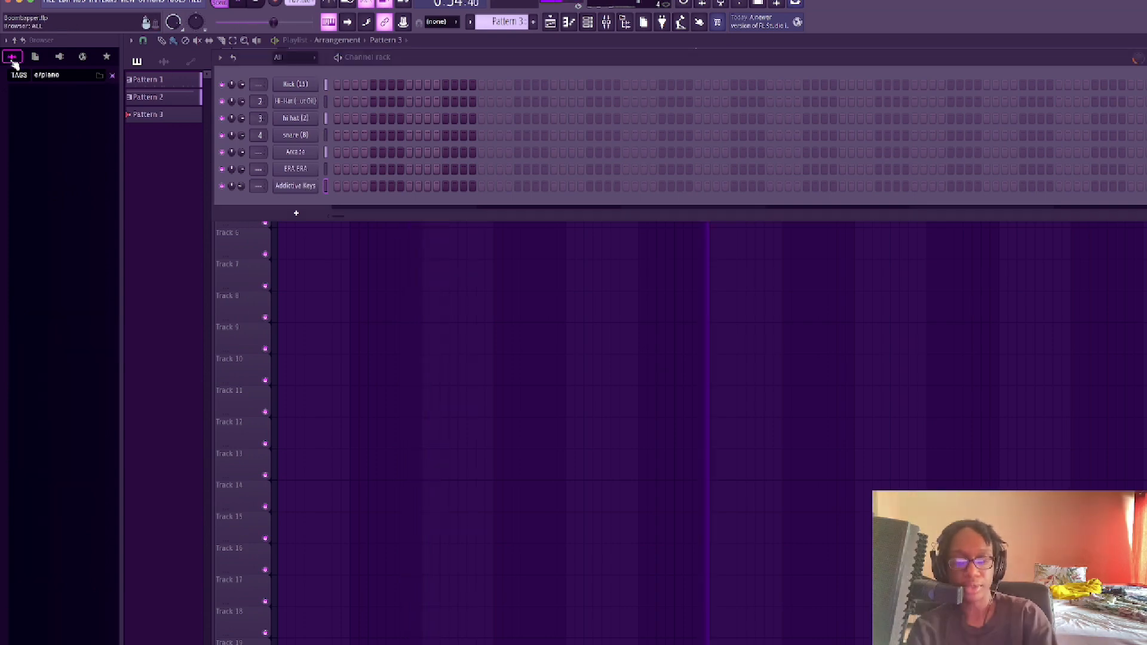
# - Clear the old browser search text and search for piano
pyautogui.press('BackSpace')
pyautogui.press('BackSpace')
pyautogui.press('BackSpace')
pyautogui.press('BackSpace')
pyautogui.press('BackSpace')
pyautogui.press('BackSpace')
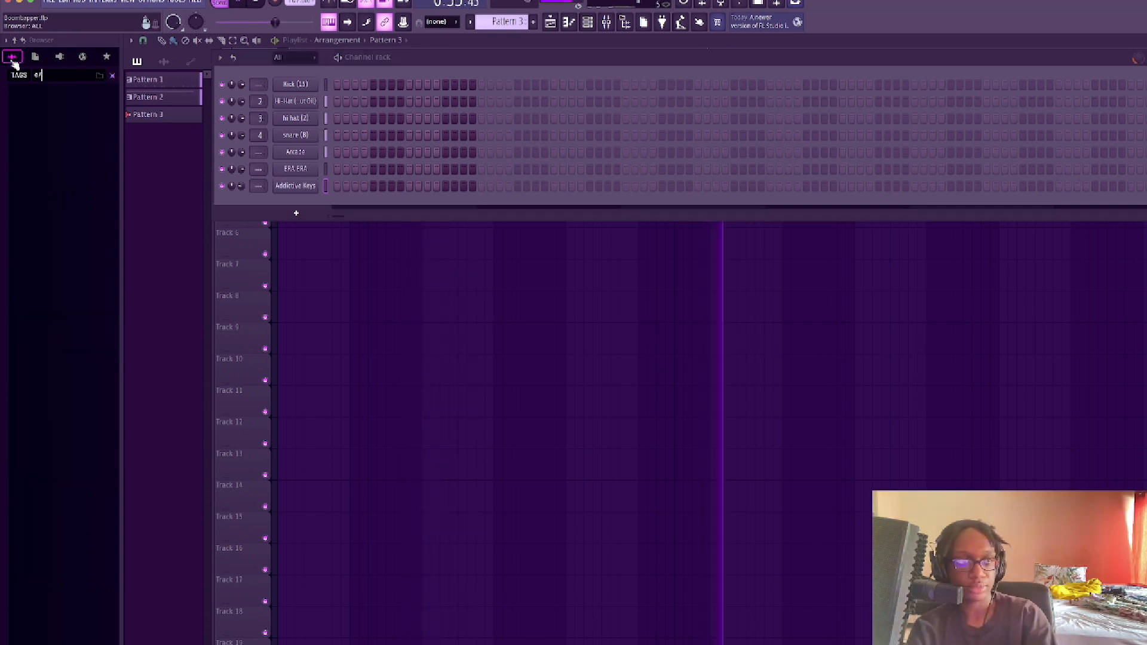
pyautogui.write('piano')
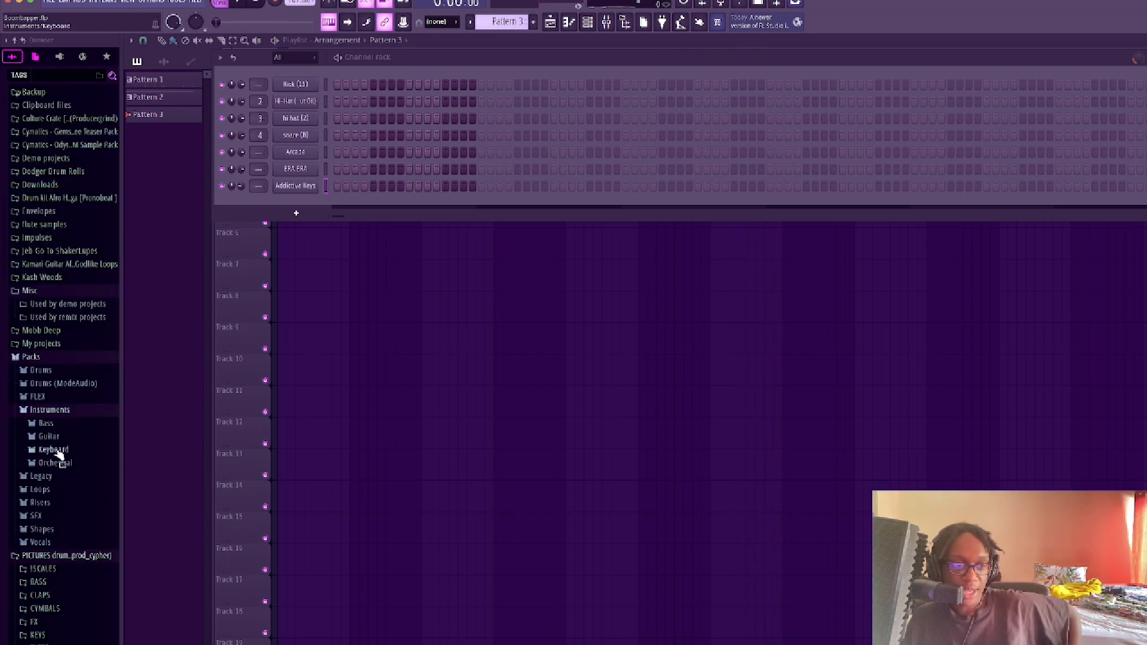
# - Add the Electric preset from the Keyboard instruments pack as a new channel and close its plugin window
pyautogui.click(55, 450)
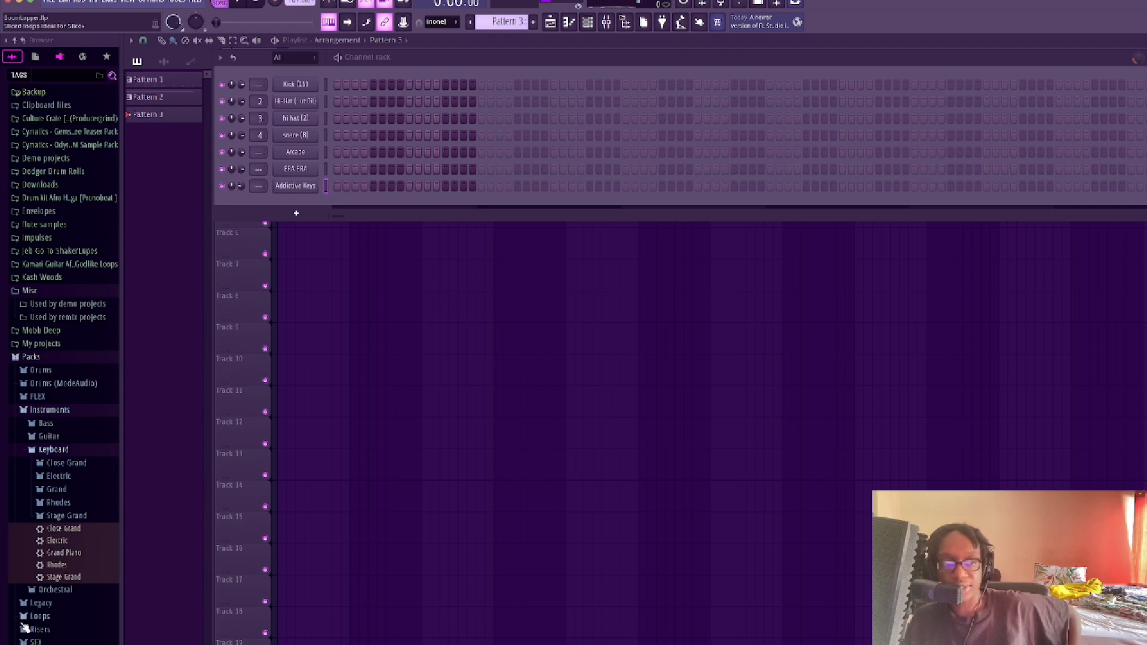
pyautogui.click(58, 475)
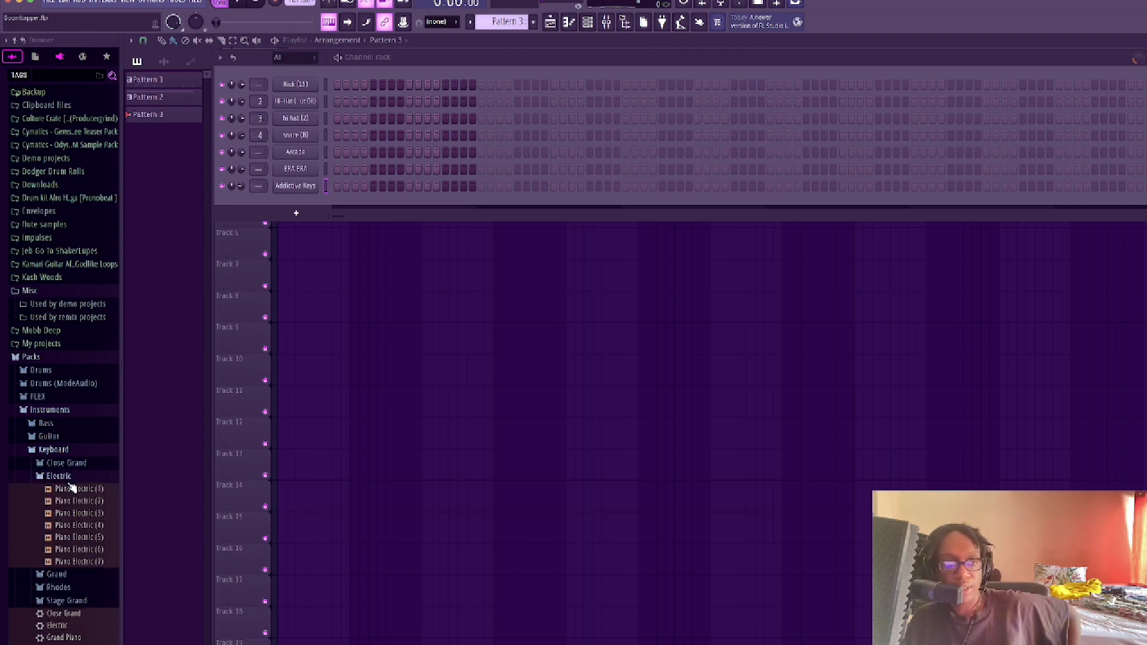
pyautogui.click(73, 480)
pyautogui.moveTo(67, 550); pyautogui.dragTo(299, 210)
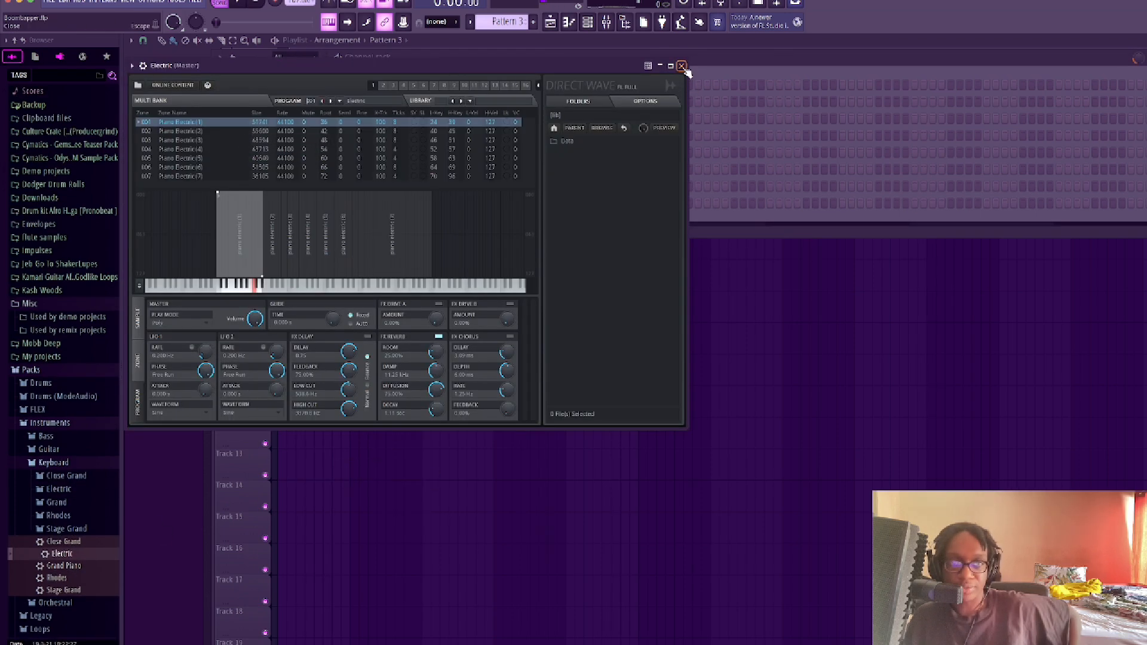
pyautogui.click(680, 65)
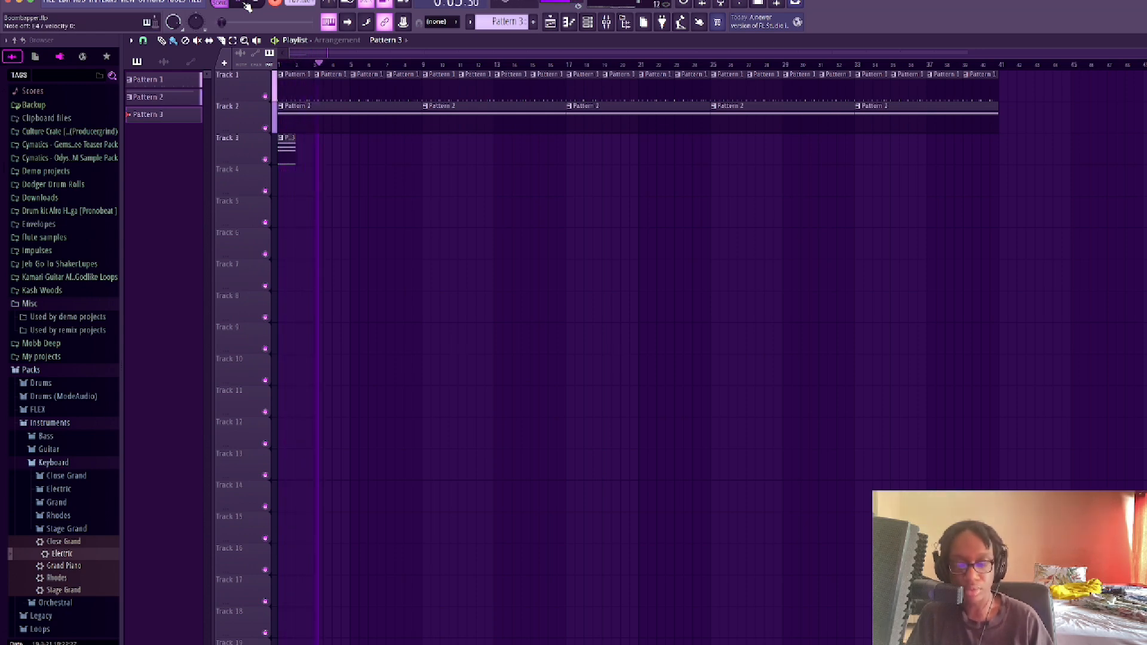
# - Undo the electric piano take, re-record the chords, and lengthen the Pattern 3 clip on Track 3 to cover them
pyautogui.click(247, 5)
pyautogui.hotkey('ctrl', 'z')
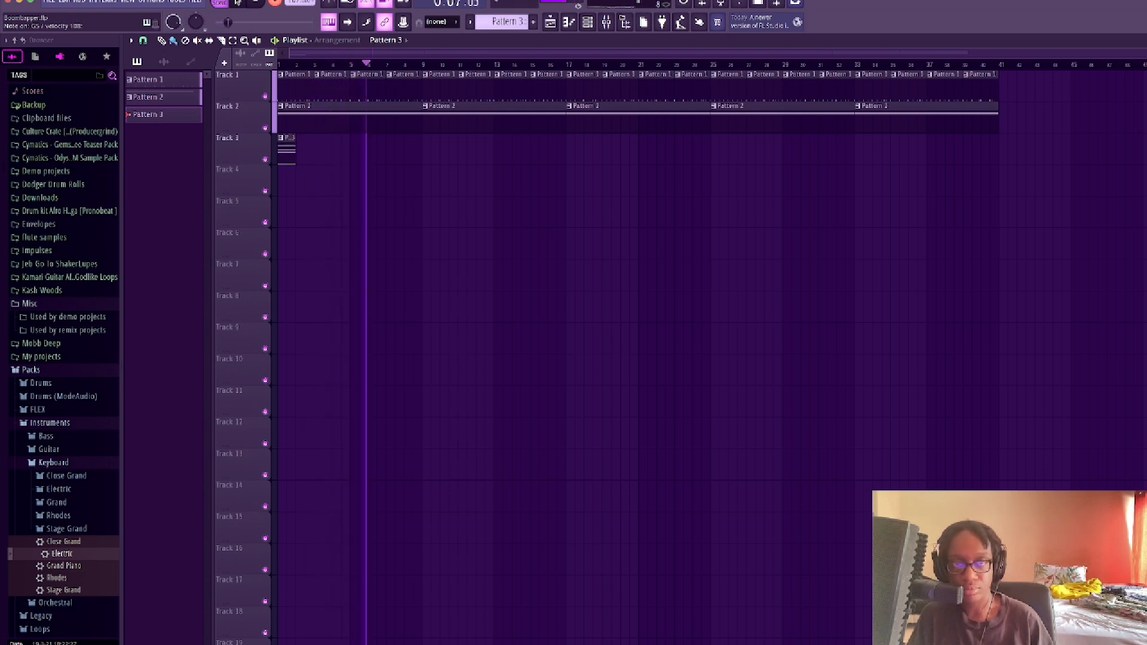
pyautogui.press('space')
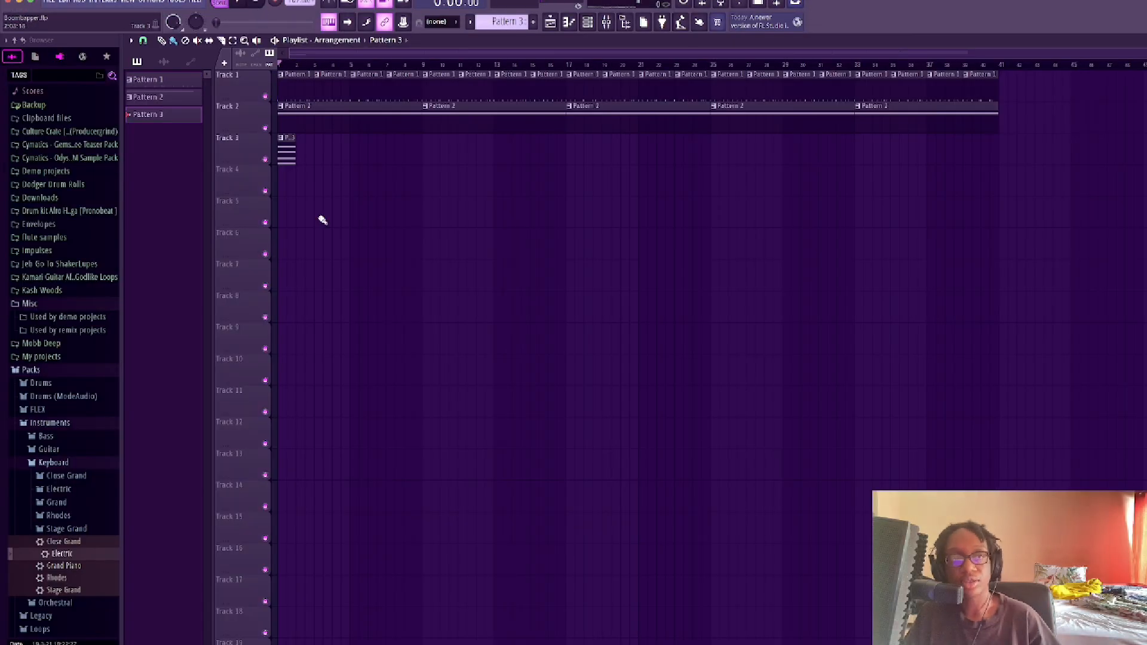
pyautogui.moveTo(298, 136); pyautogui.dragTo(465, 186)
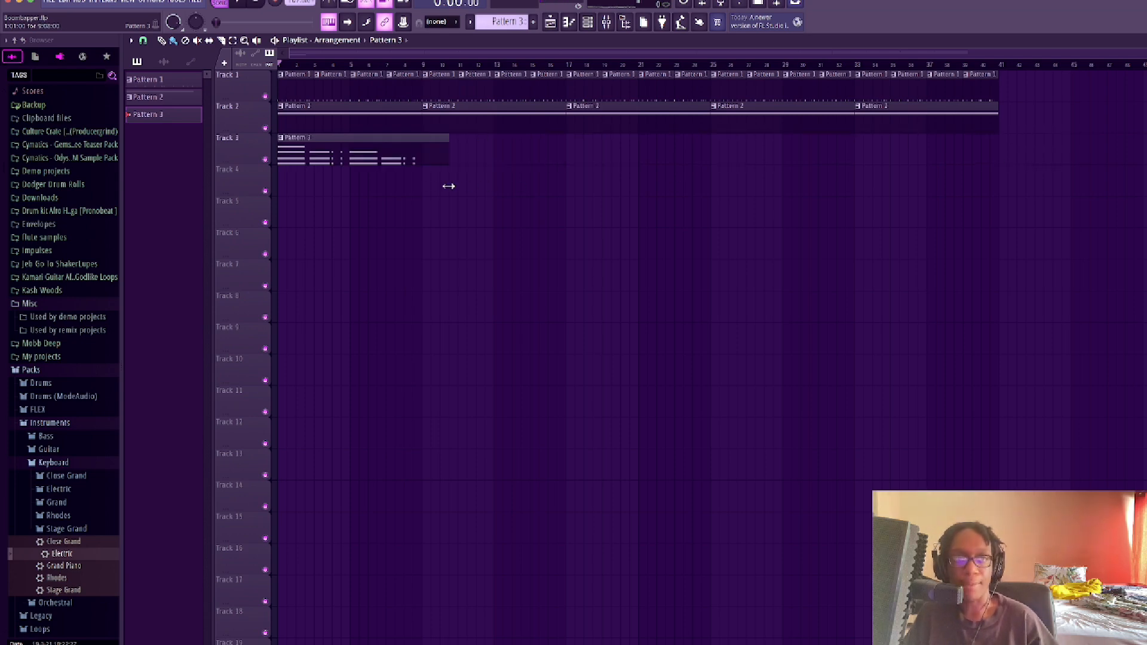
# - Open the Pattern 3 electric piano notes, select the short chord at bar 8, and turn note snapping off (none)
pyautogui.doubleClick(411, 167)
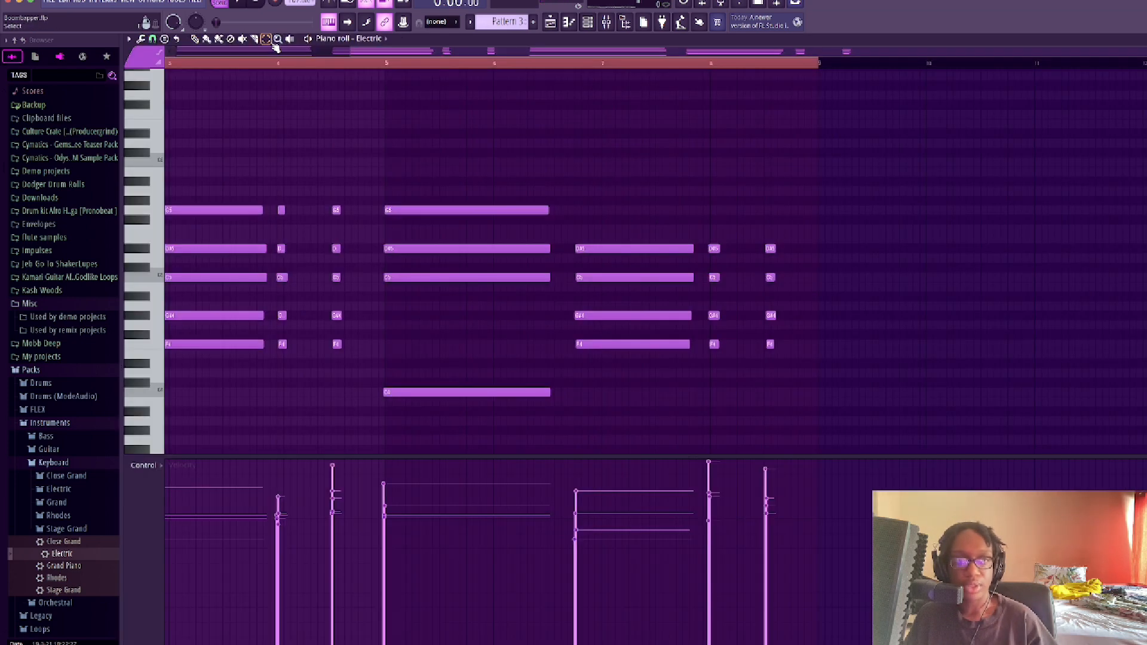
pyautogui.moveTo(718, 253); pyautogui.dragTo(747, 391)
pyautogui.click(130, 41)
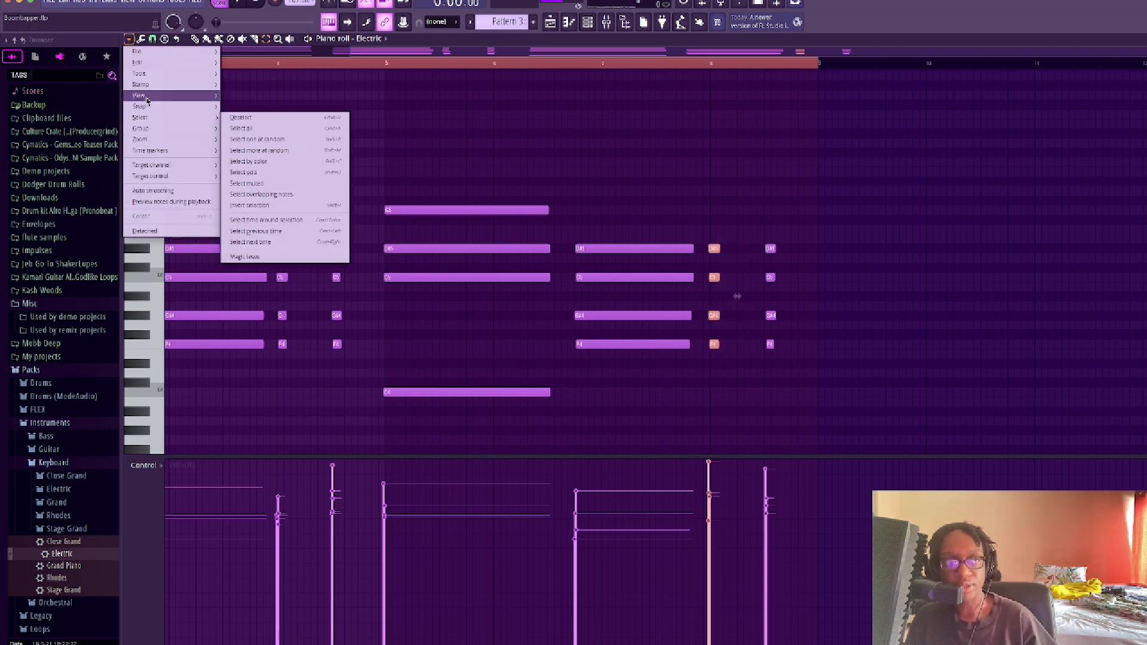
pyautogui.moveTo(144, 106)
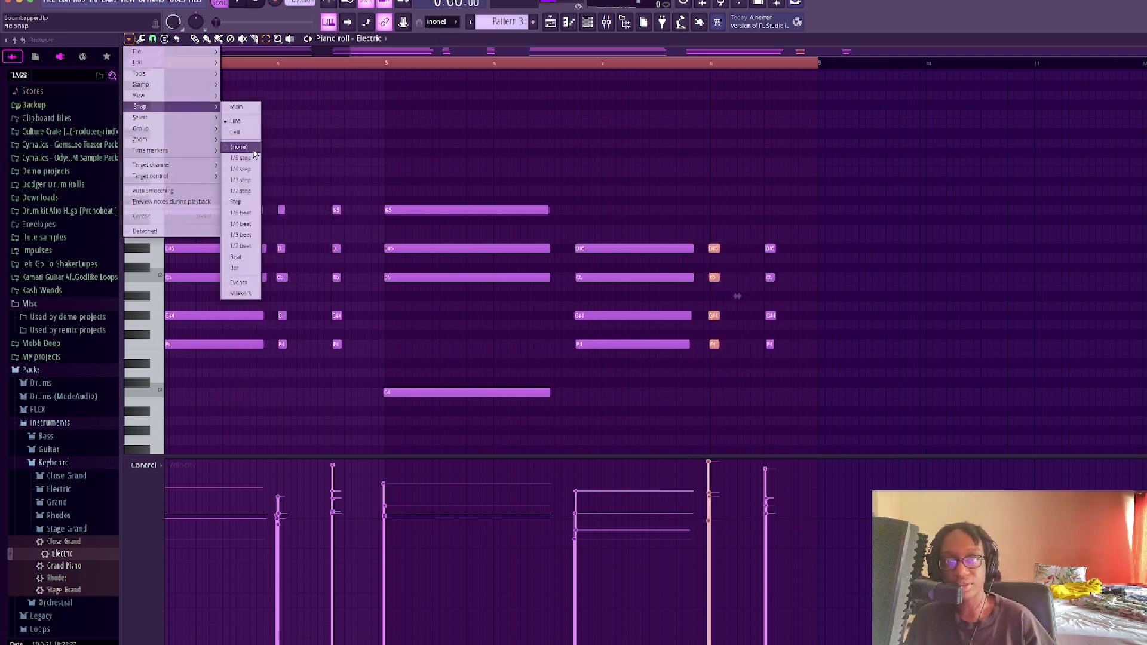
pyautogui.click(250, 147)
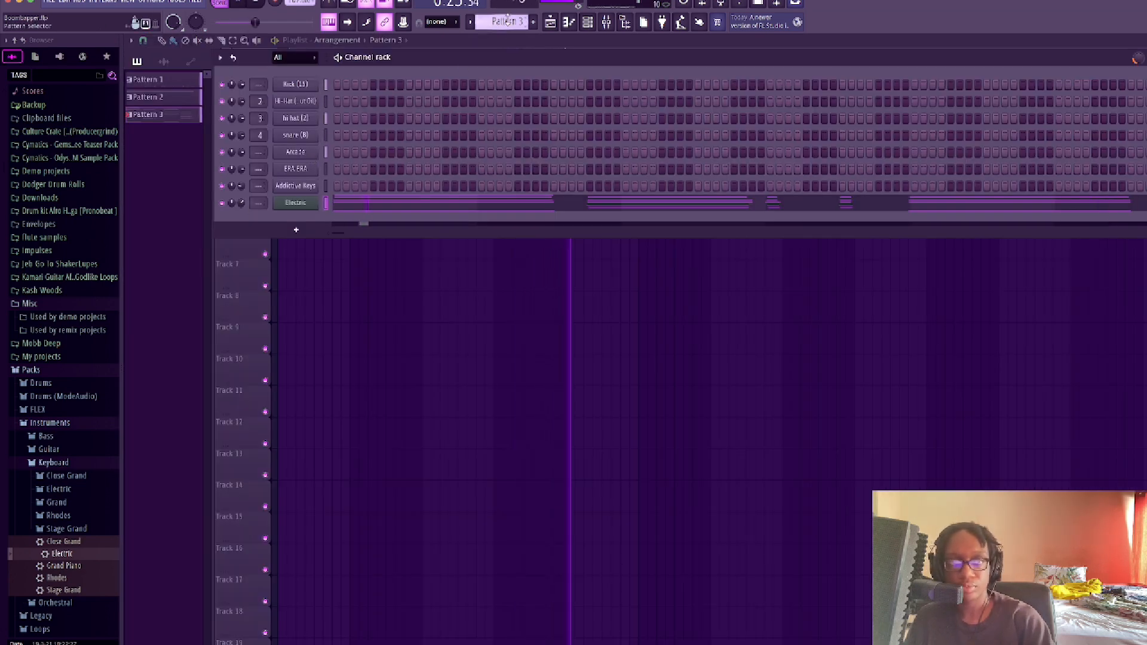
# - Switch to the empty Pattern 4 and place a clip of it at the start of Track 4
pyautogui.scroll(2, 519, 22)
pyautogui.scroll(-1, 518, 22)
pyautogui.scroll(-1, 518, 22)
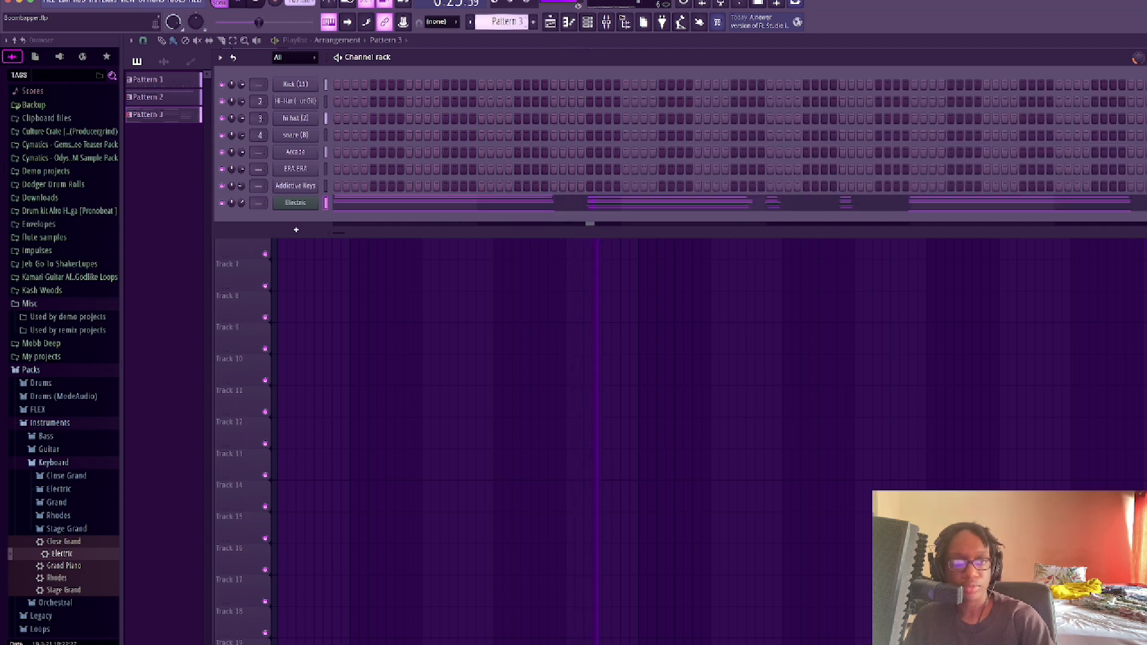
pyautogui.scroll(-1, 519, 22)
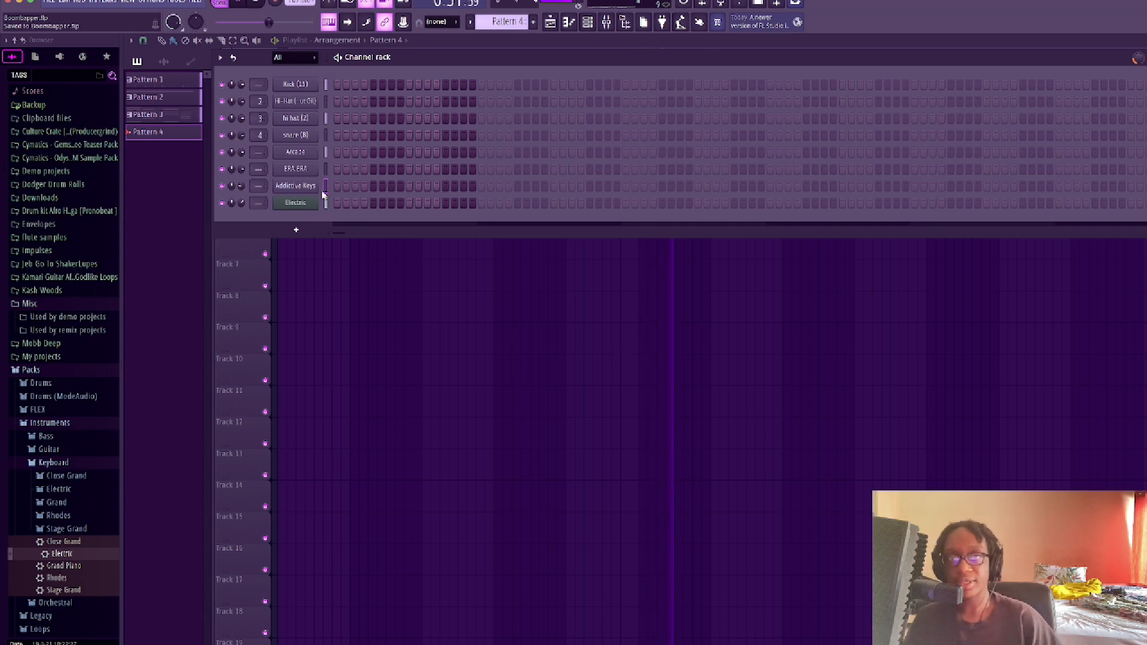
pyautogui.click(240, 282)
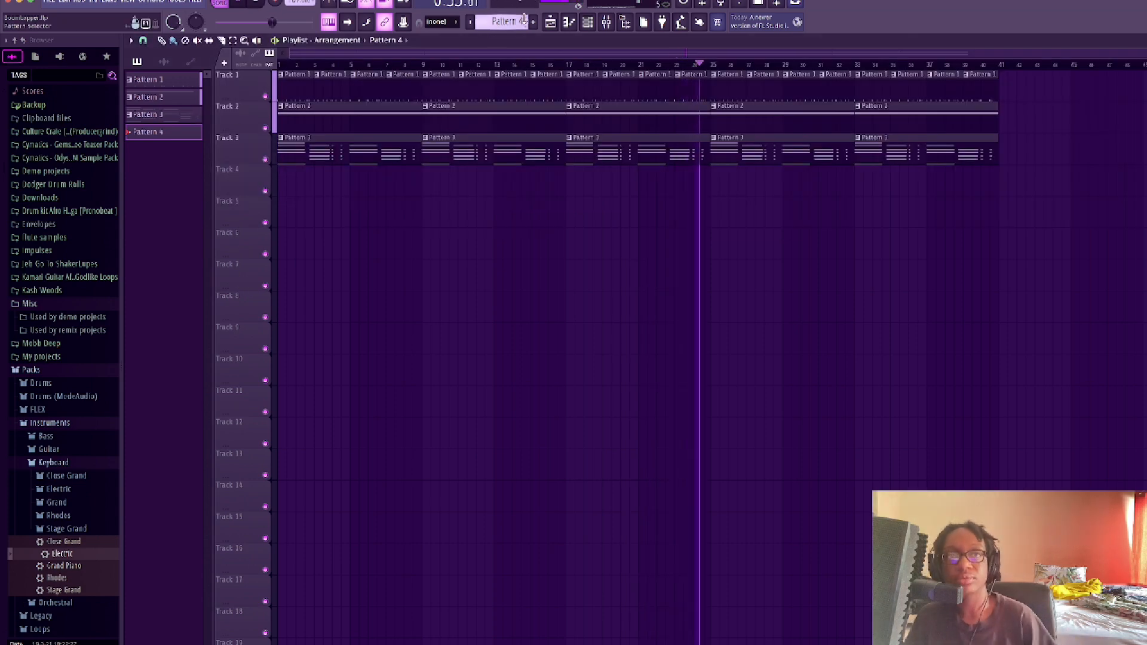
pyautogui.click(291, 183)
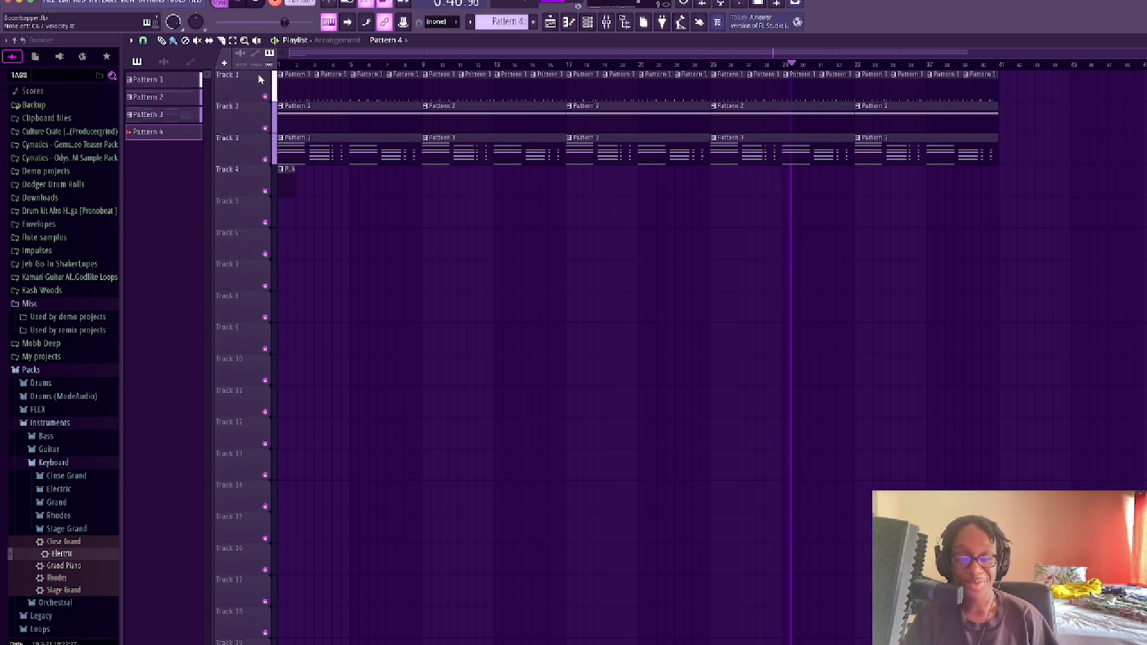
# - Show the channel rack, save the project, and create the empty Pattern 5
pyautogui.press('F6')
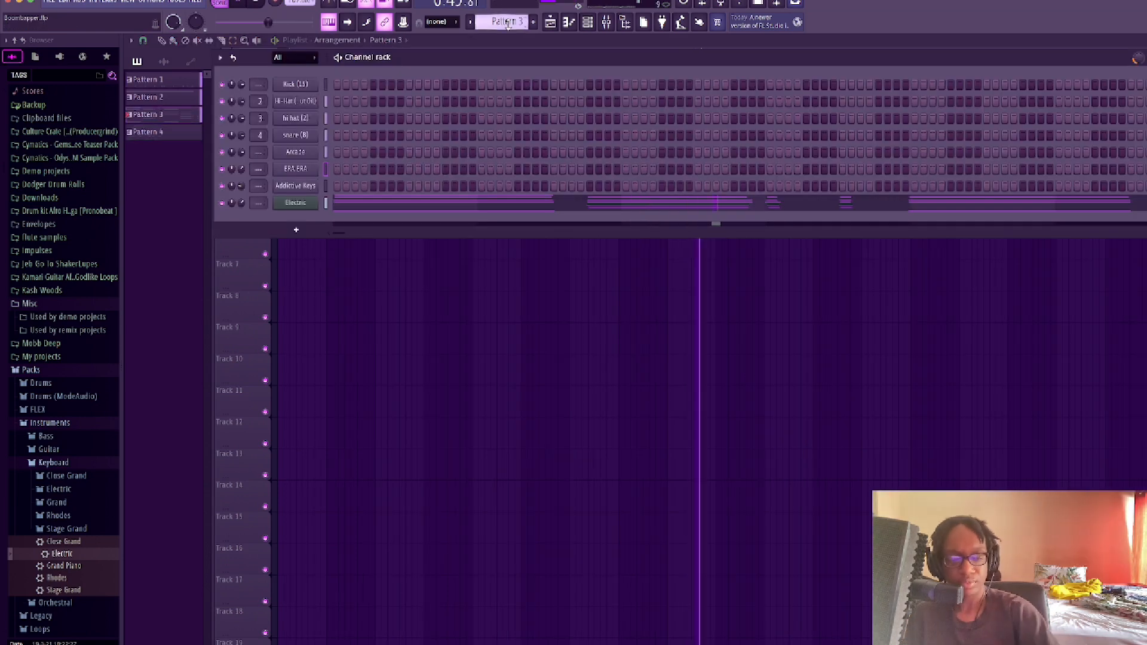
pyautogui.hotkey('ctrl', 's')
pyautogui.press('F4')
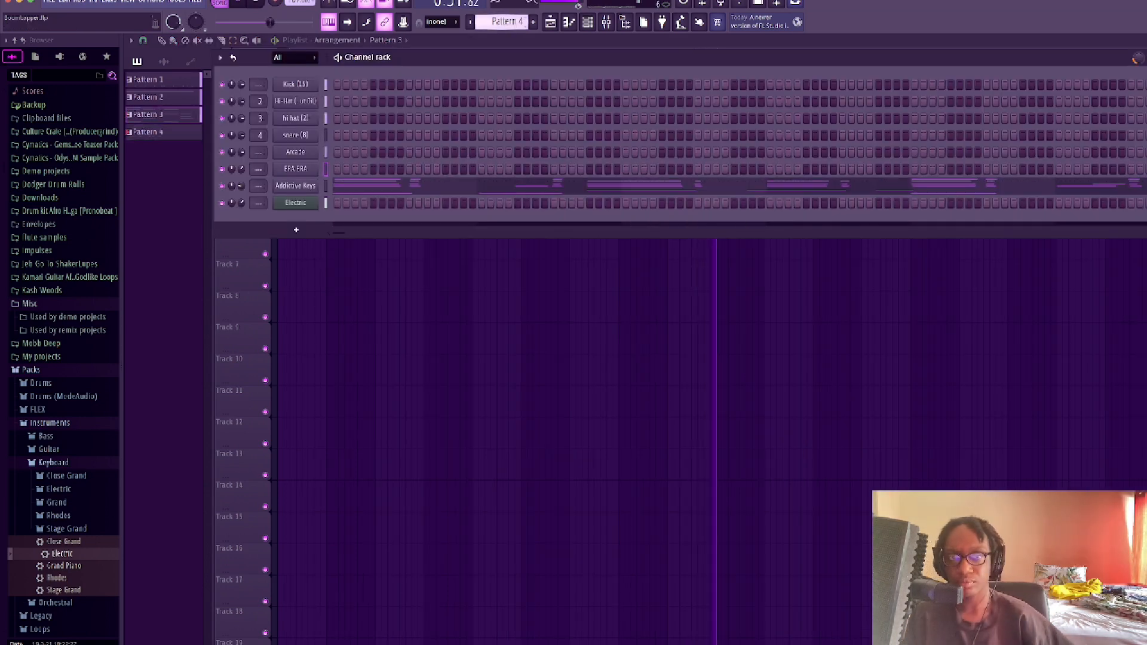
# - Add a second Arcade instrument channel from the full generator plugin list
pyautogui.click(311, 230)
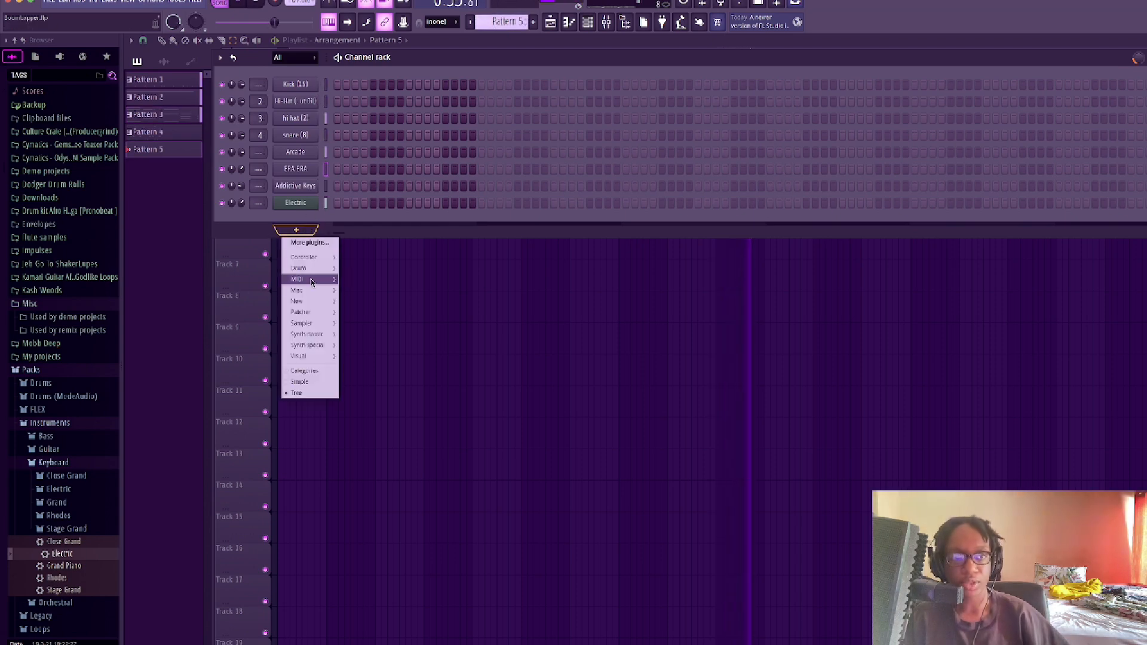
pyautogui.click(305, 241)
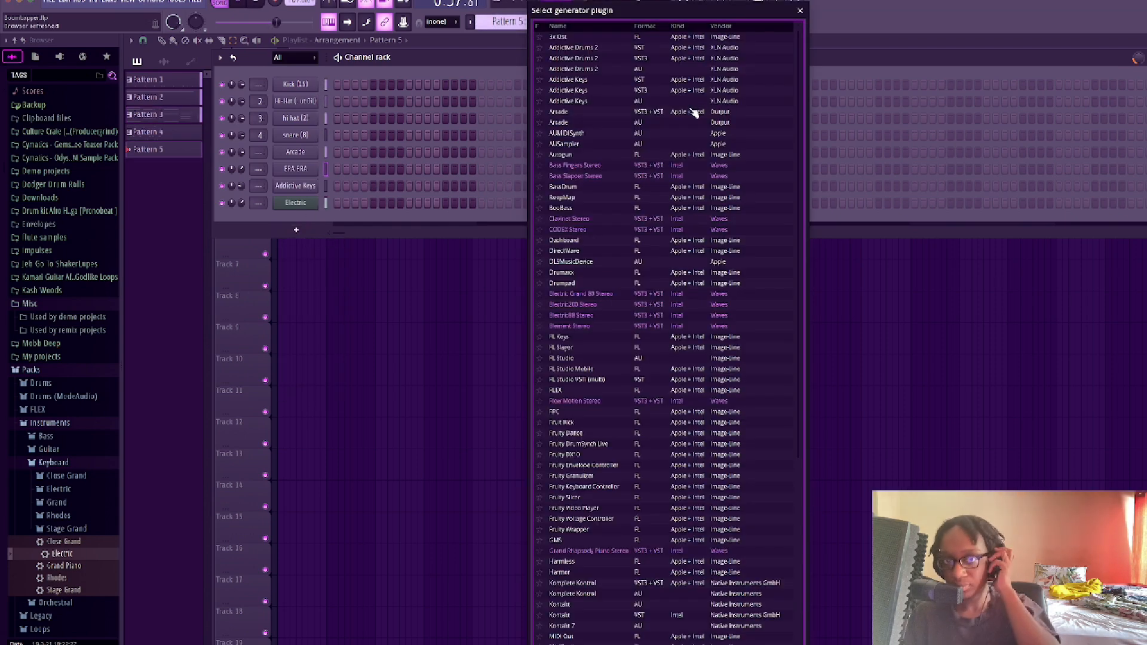
pyautogui.click(577, 126)
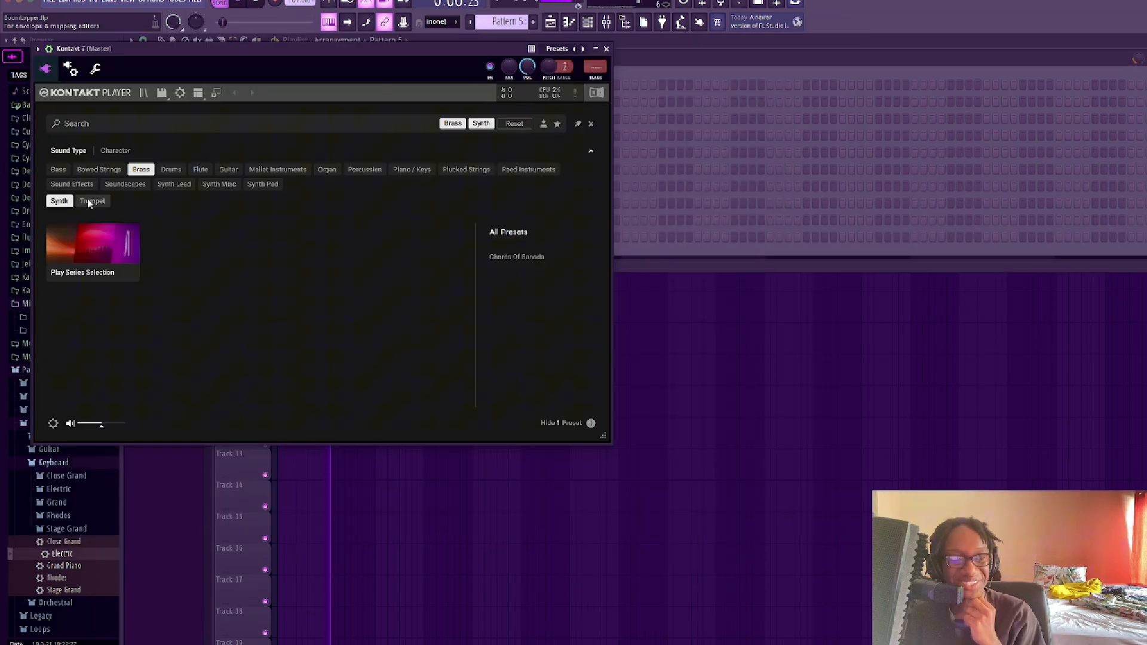
# - Load the Trumpet Mute preset from Kontakt 7's brass trumpet sounds, close the plugin, and lower the Kontakt 7 channel's volume
pyautogui.click(63, 201)
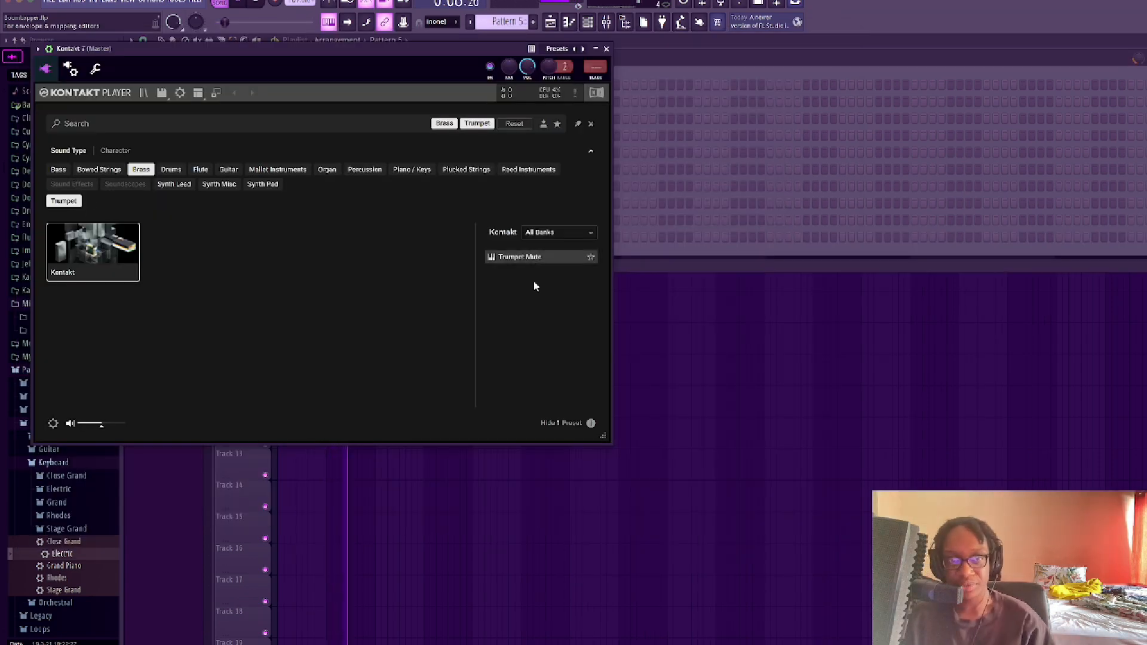
pyautogui.doubleClick(516, 258)
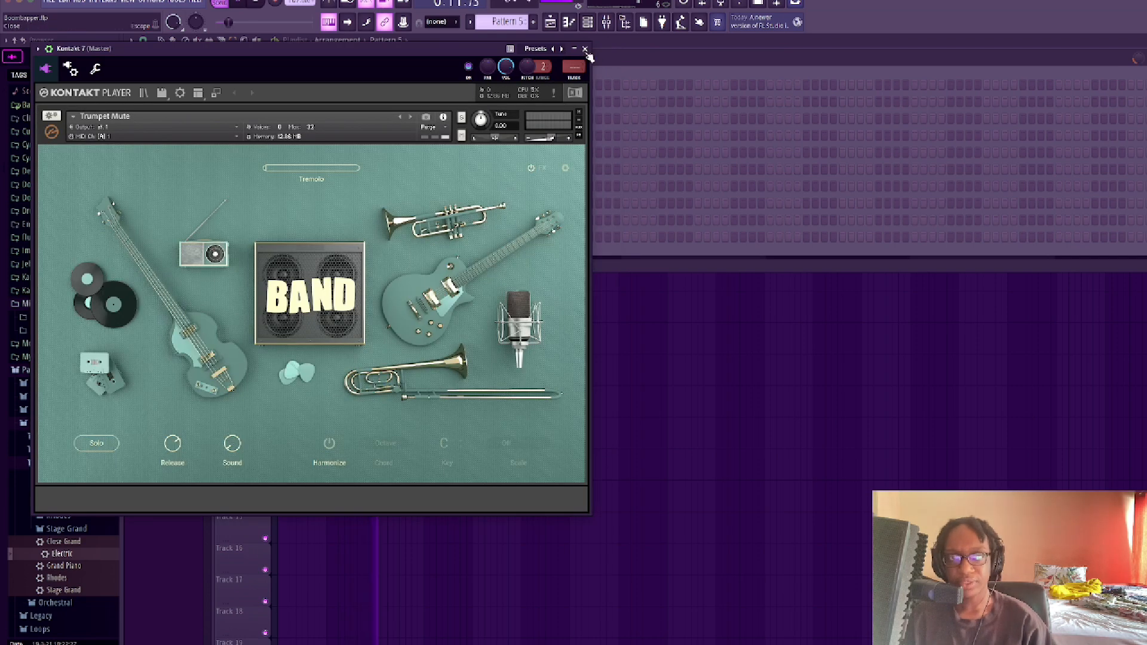
pyautogui.click(586, 50)
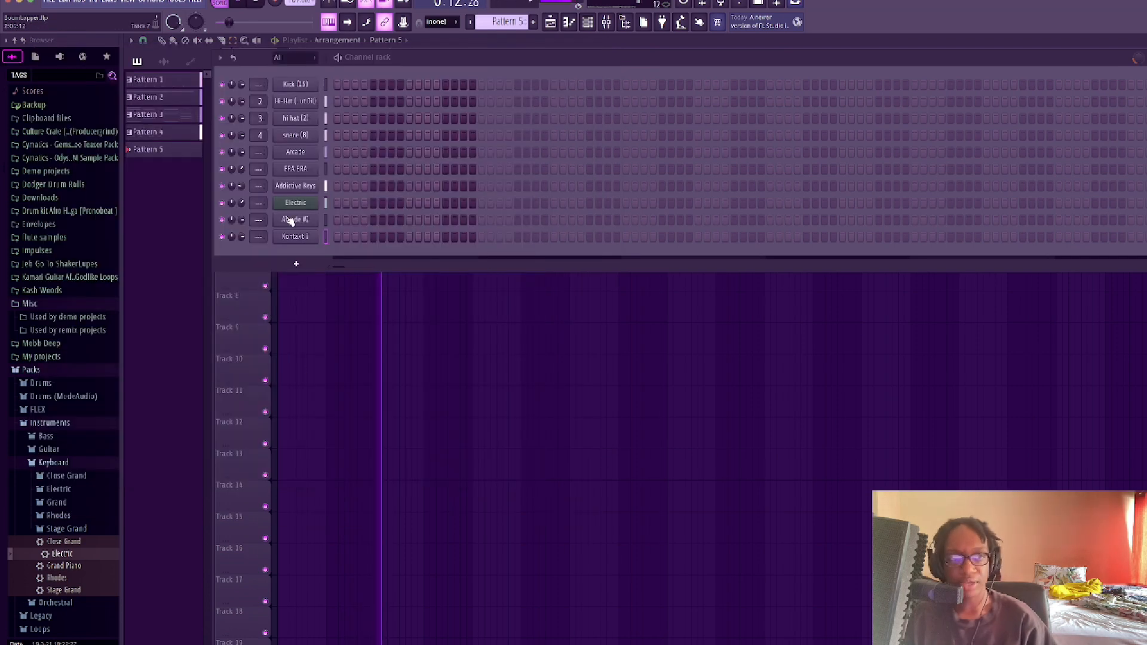
pyautogui.moveTo(242, 240); pyautogui.dragTo(242, 254)
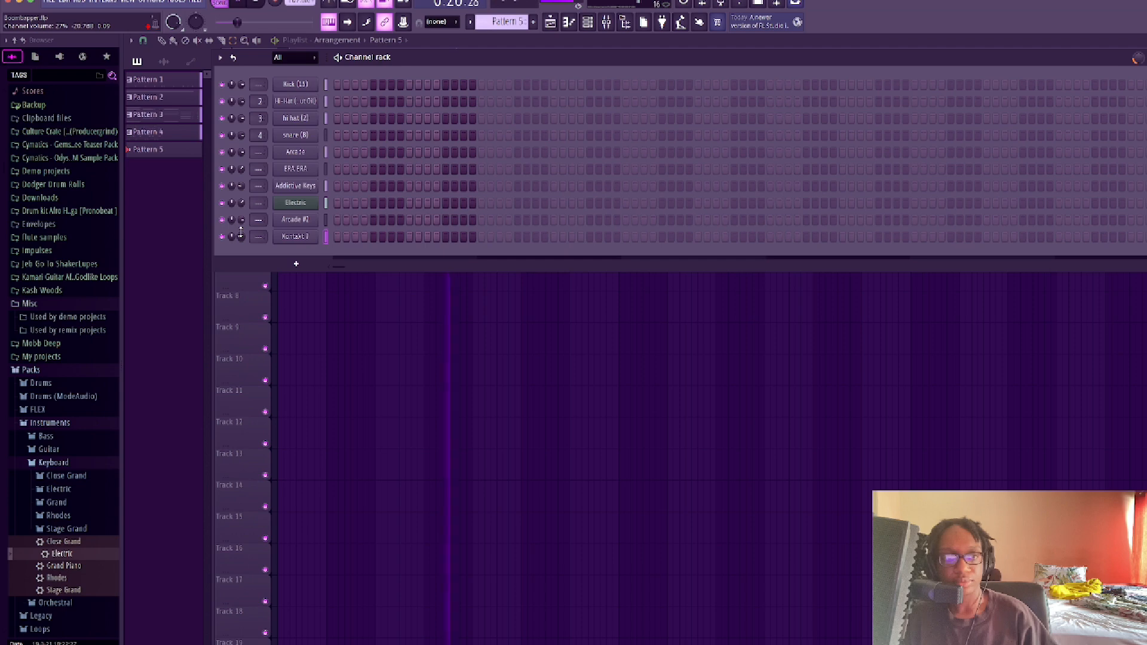
pyautogui.moveTo(241, 235); pyautogui.dragTo(241, 246)
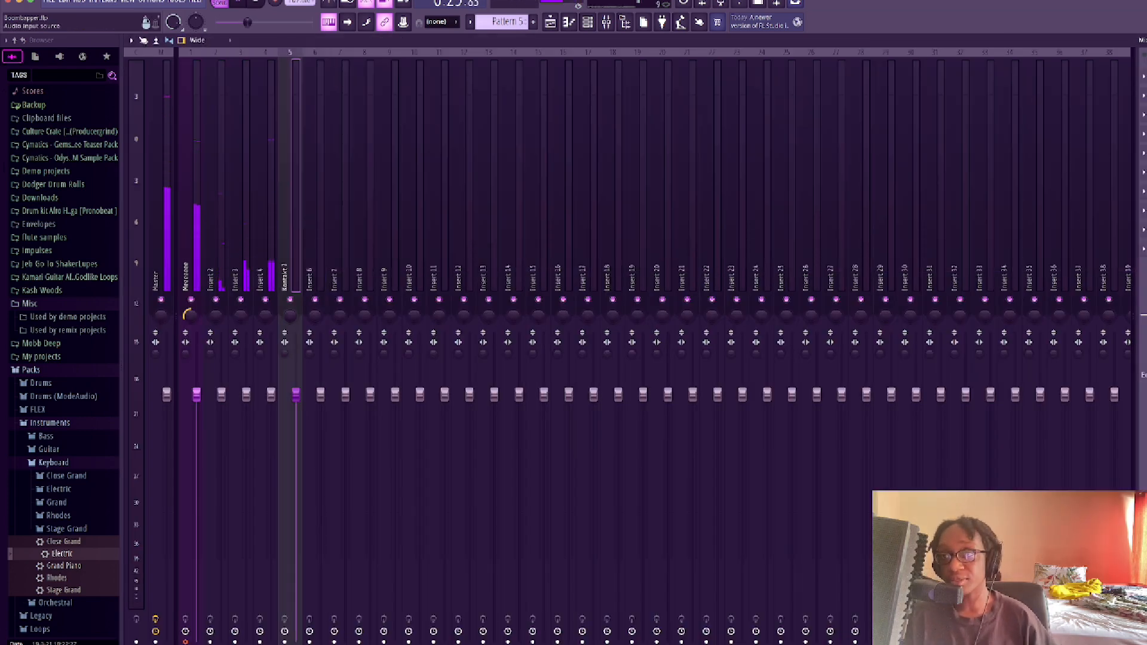
# - Search the effects for verb, add ValhallaVintageVerb to the Kontakt 7 mixer track, and set its mix to about 57 %
pyautogui.click(1143, 76)
pyautogui.click(1103, 93)
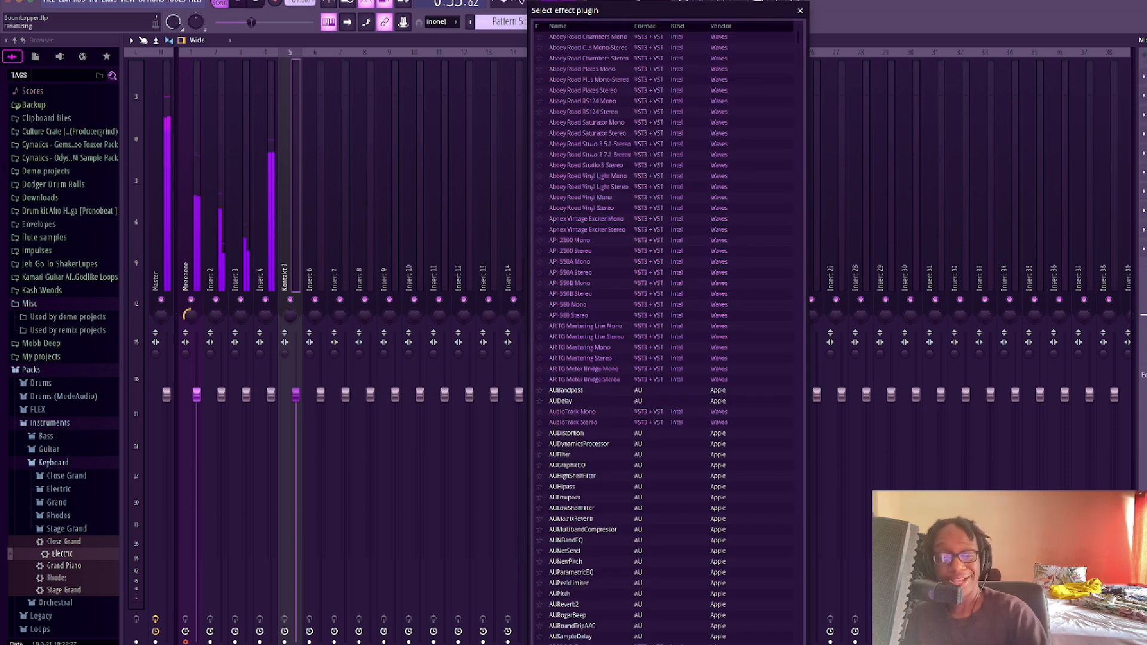
pyautogui.write('verb')
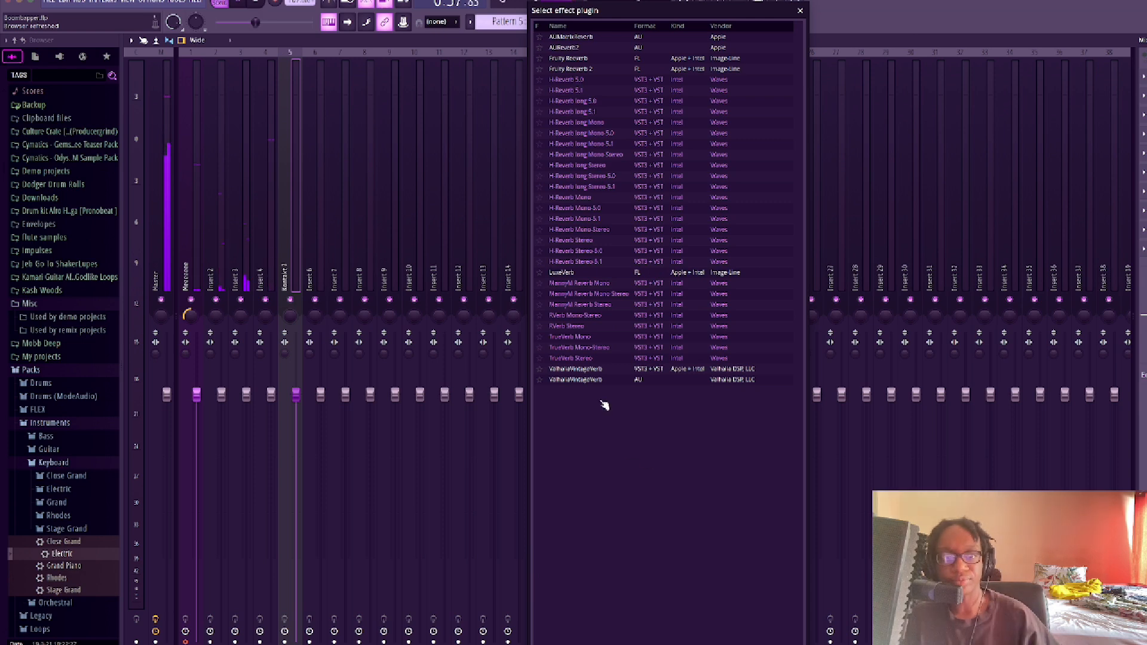
pyautogui.doubleClick(604, 380)
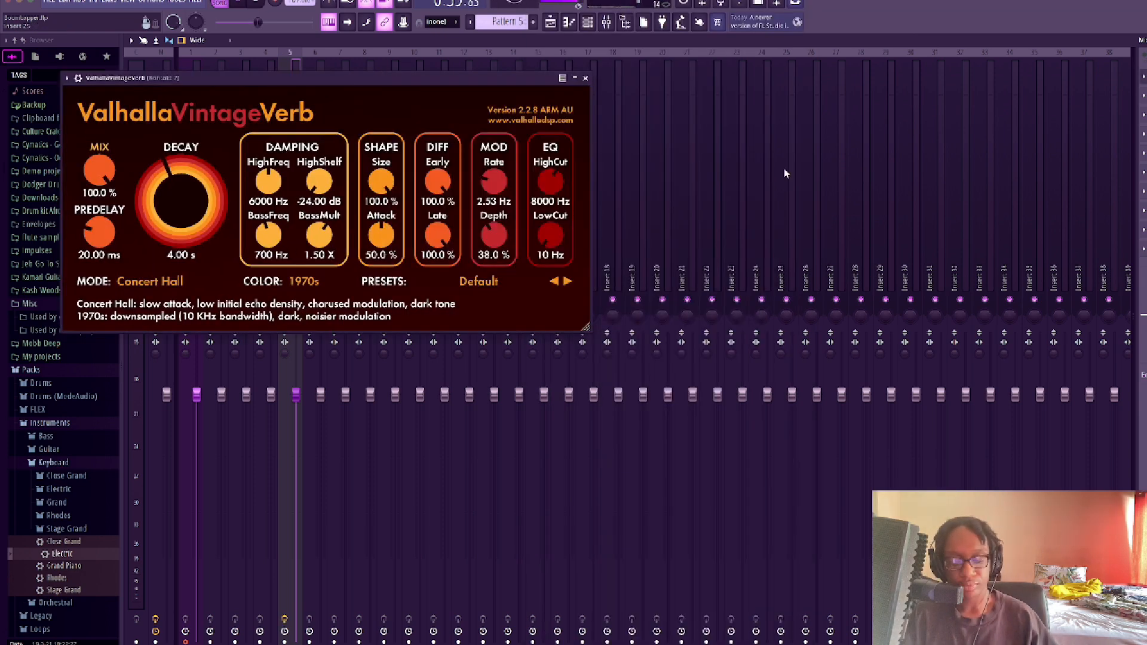
pyautogui.moveTo(99, 170); pyautogui.dragTo(106, 218)
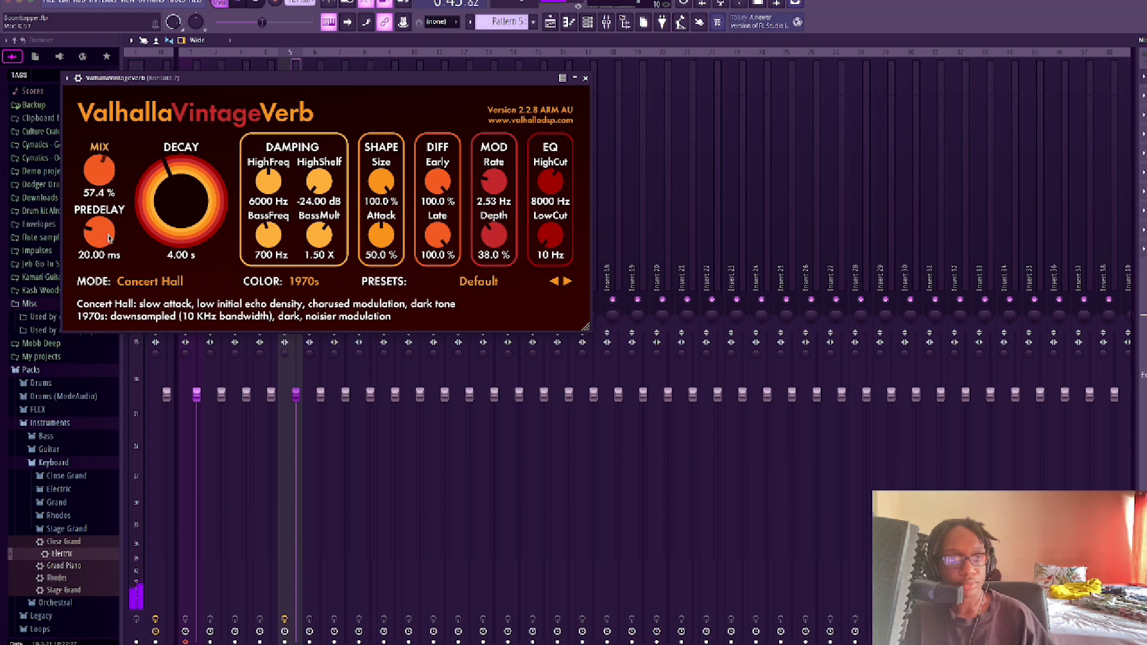
pyautogui.click(104, 226)
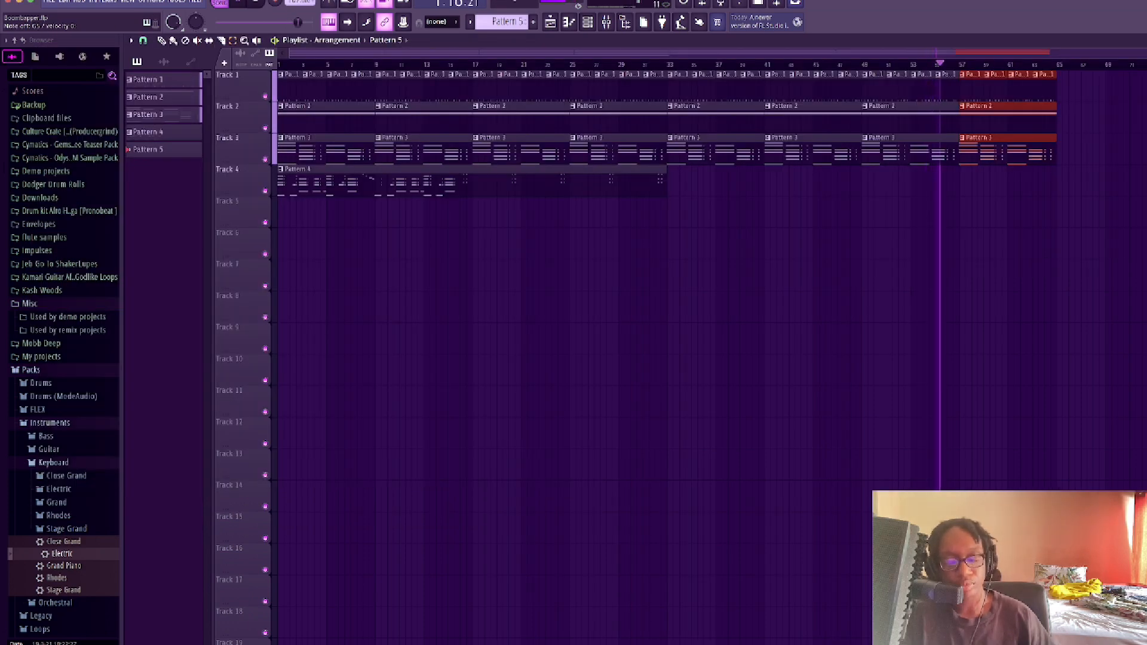
# - Stop playback, place a Pattern 5 clip at bar 33 on Track 5, and start the song again
pyautogui.click(255, 2)
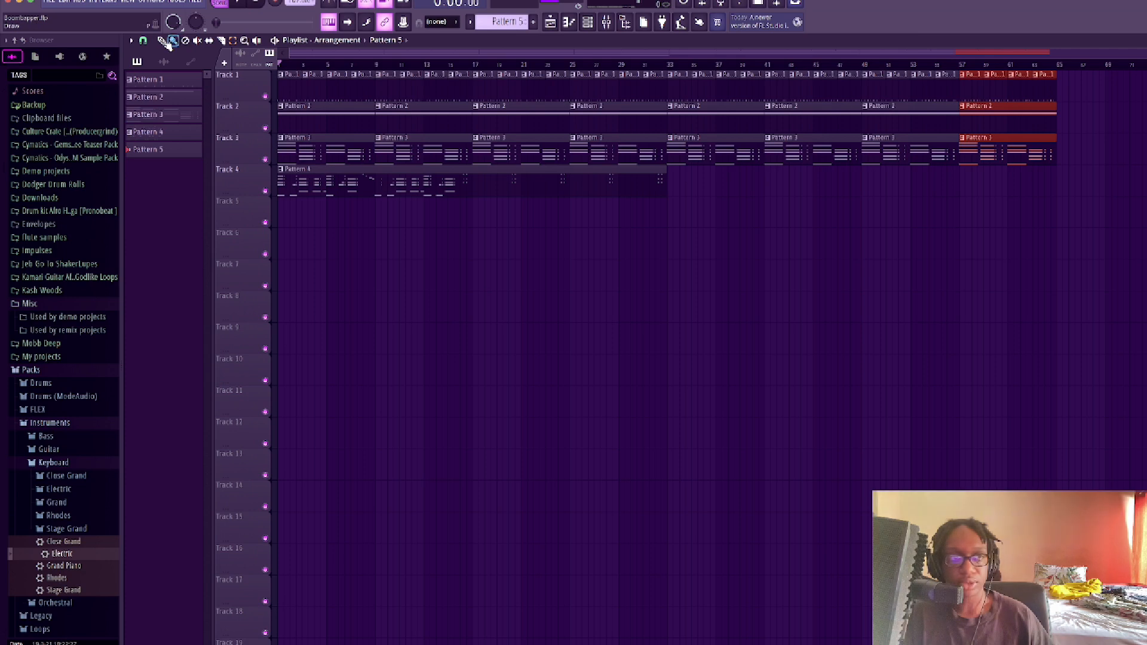
pyautogui.click(666, 211)
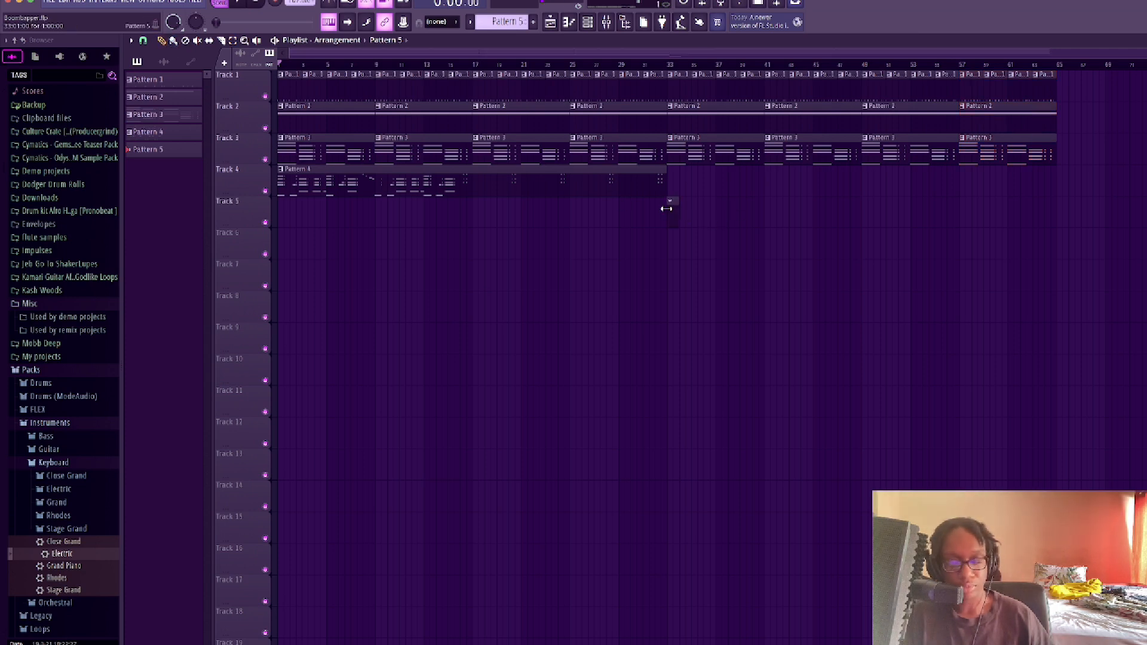
pyautogui.press('space')
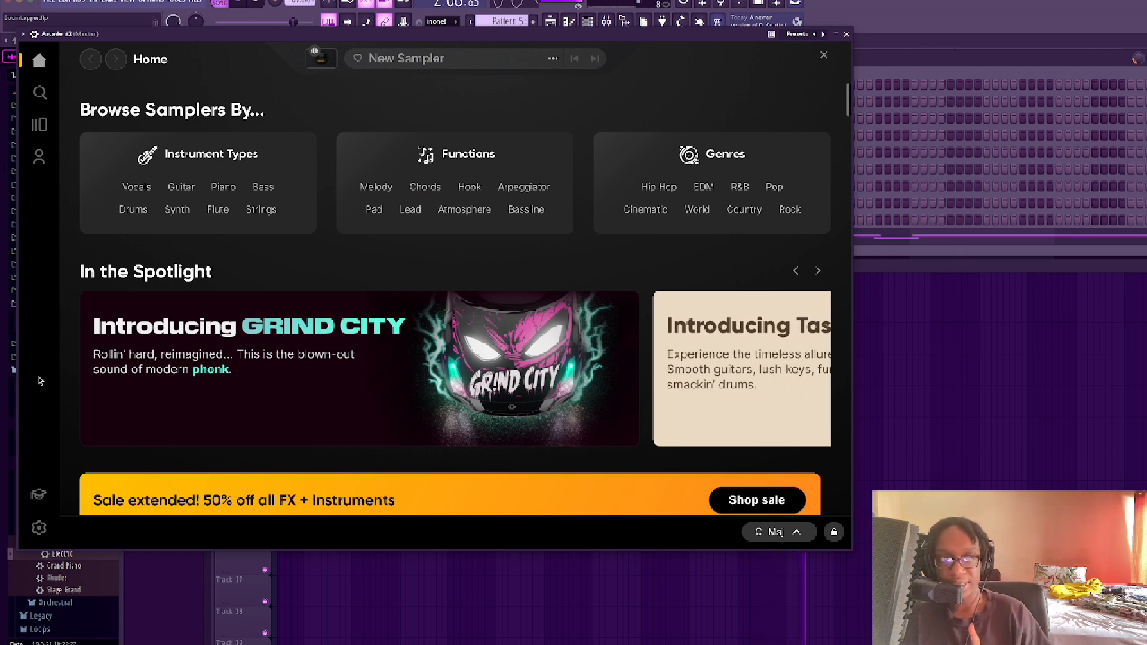
# - Load the Azimuth vocal sampler in Arcade #2, close the plugin, and adjust the Arcade #2 channel's volume
pyautogui.click(148, 181)
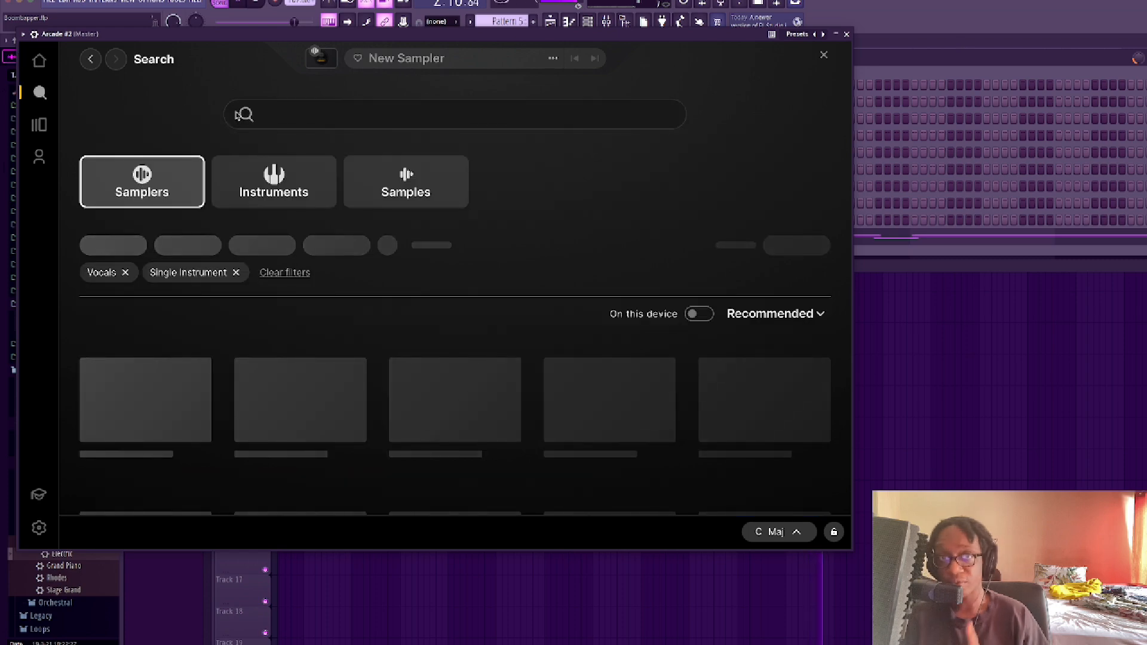
pyautogui.scroll(-3, 196, 218)
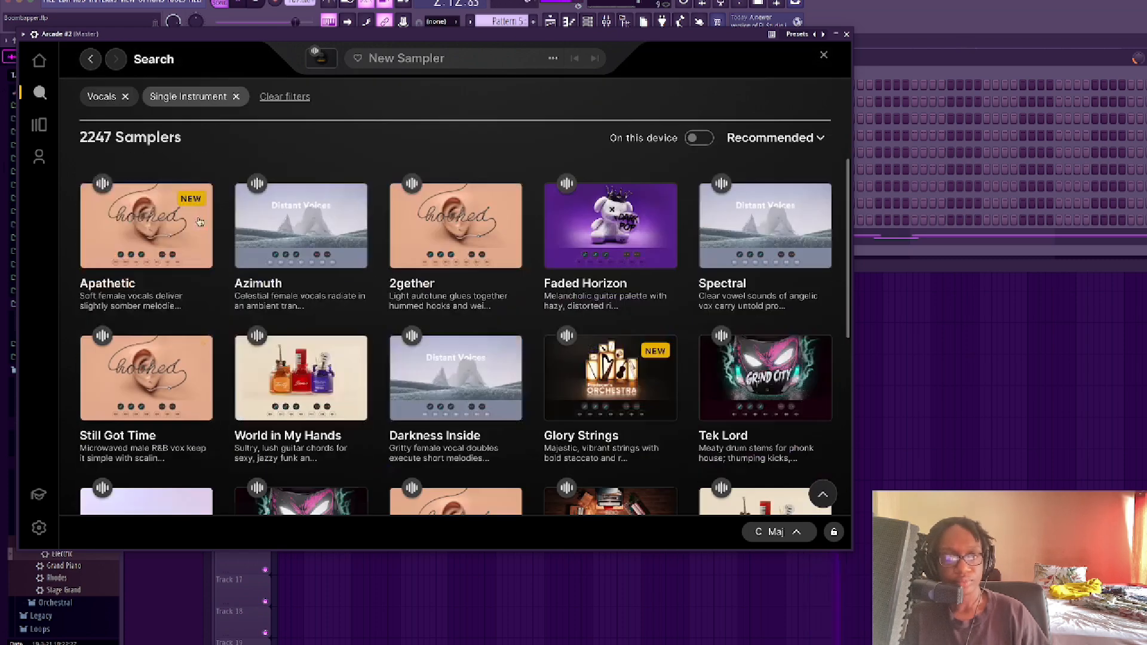
pyautogui.click(303, 224)
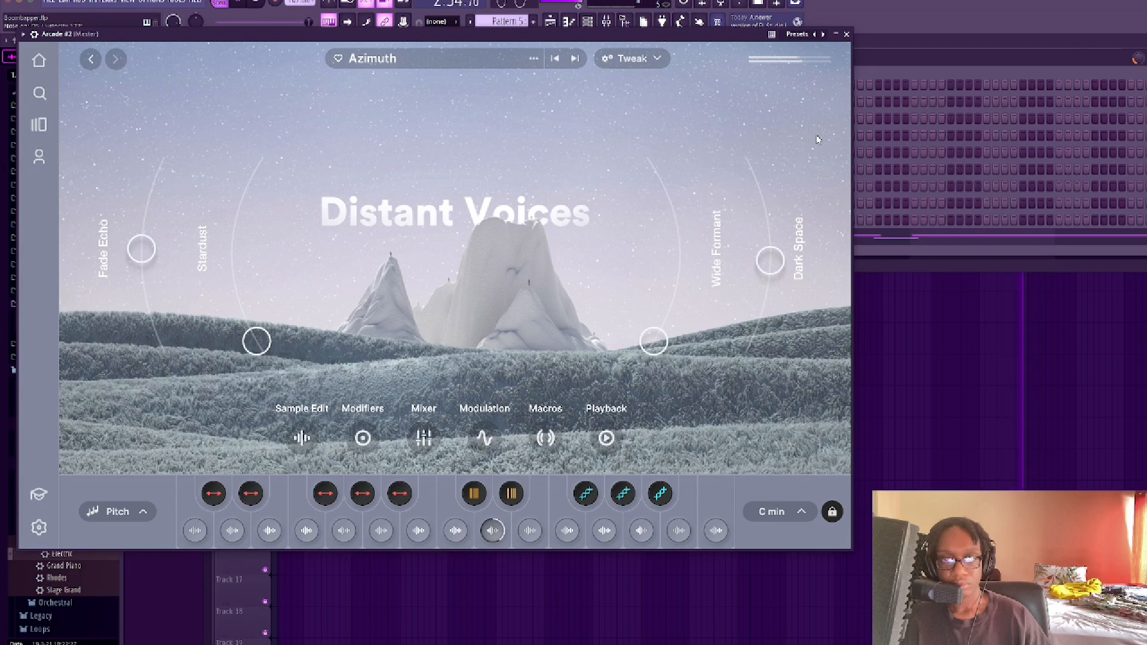
pyautogui.click(846, 34)
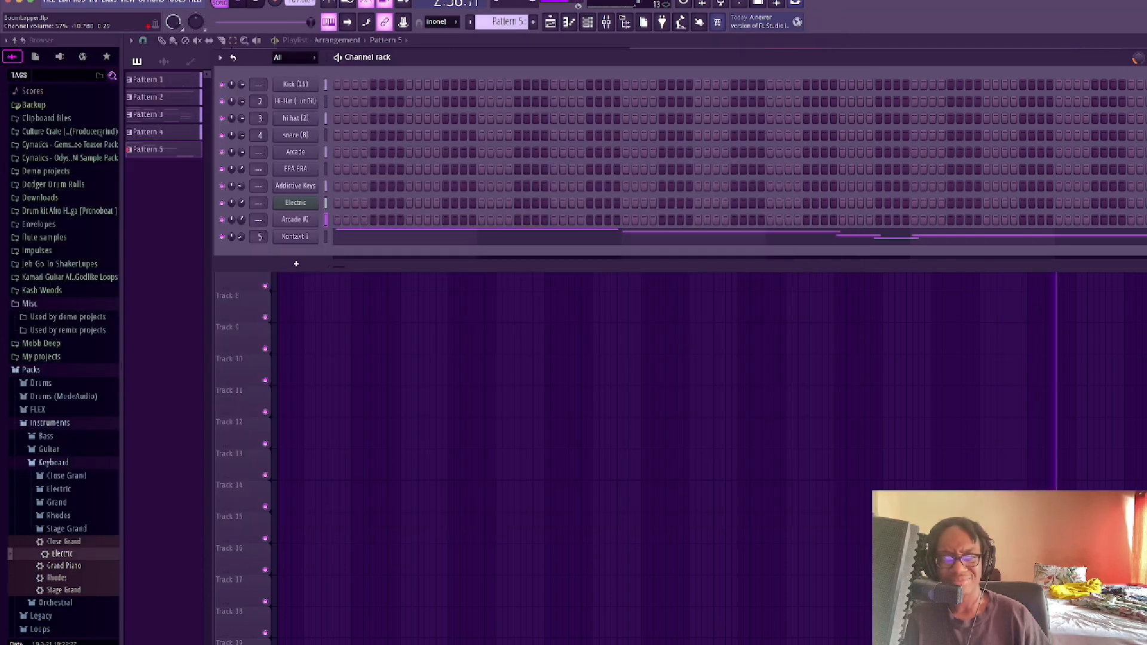
pyautogui.moveTo(242, 218); pyautogui.dragTo(242, 220)
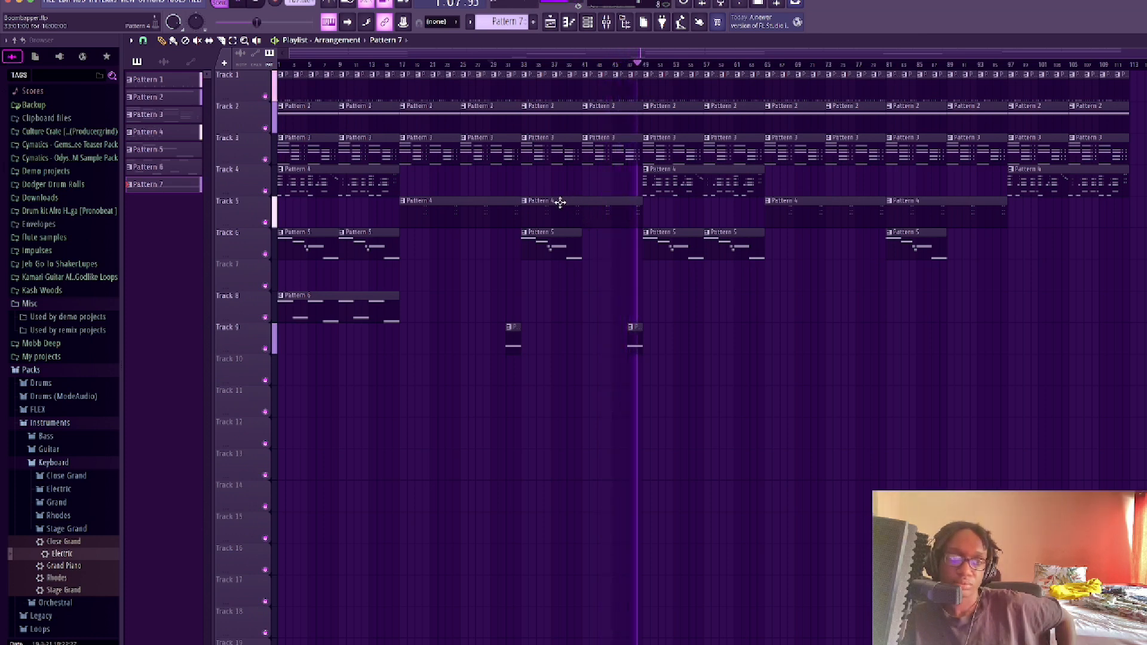
# - Copy the Pattern 6 clip on Track 8 to bar 49 and remove the original at the track's start
pyautogui.click(303, 316)
pyautogui.click(672, 315)
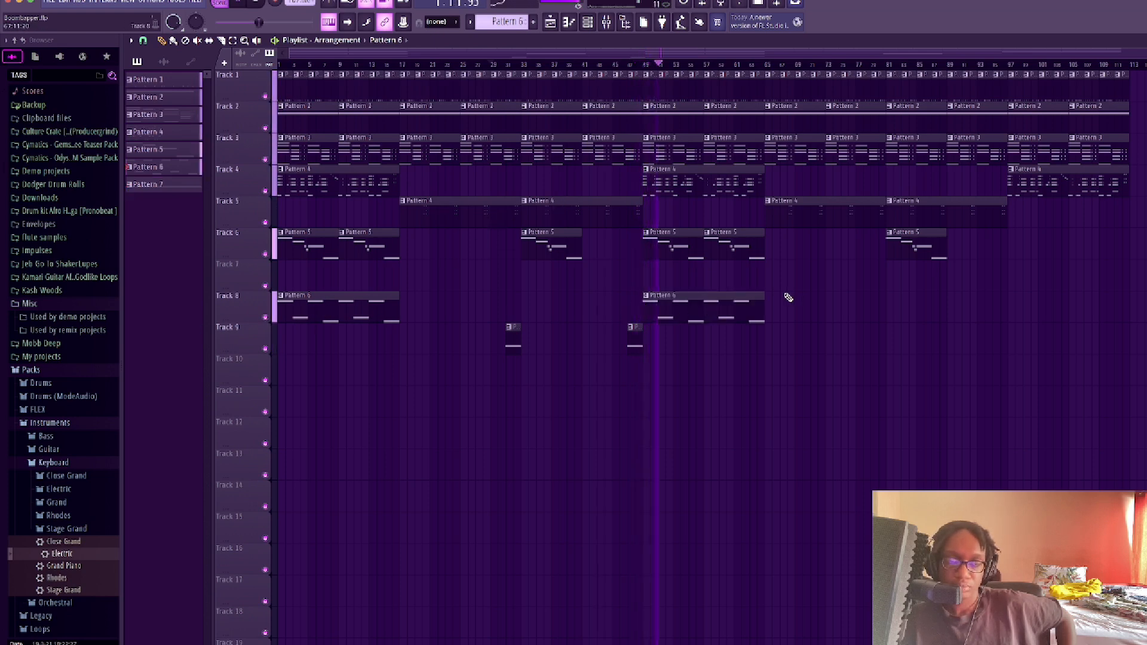
pyautogui.rightClick(368, 304)
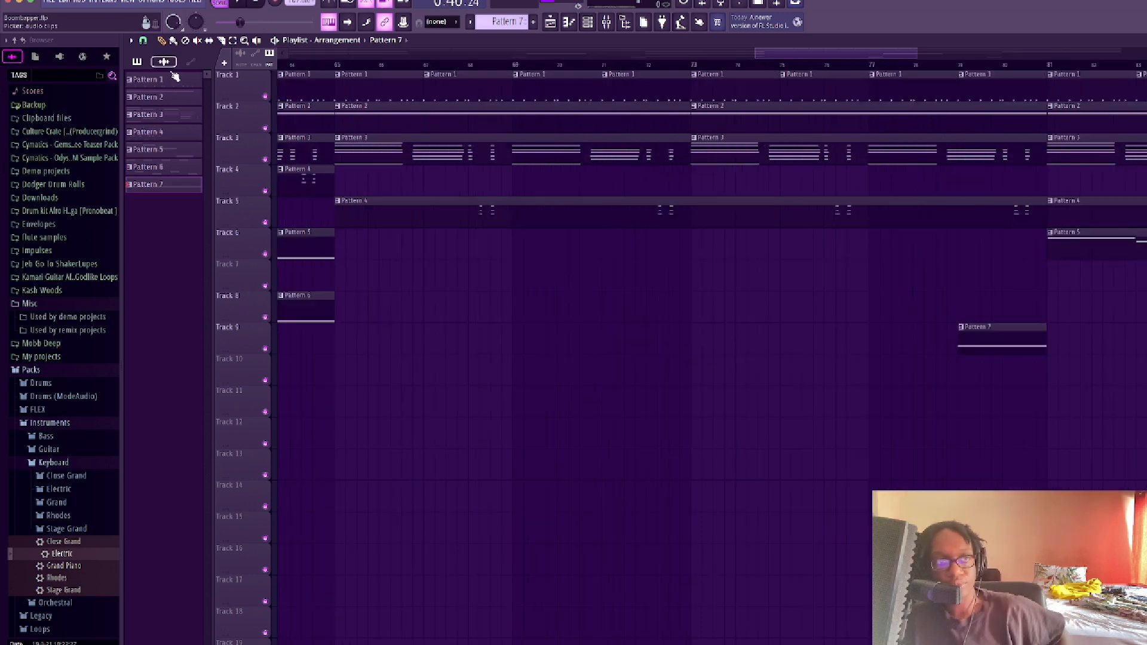
# - Split Pattern 1 by channel so each drum sound gets its own pattern
pyautogui.rightClick(175, 77)
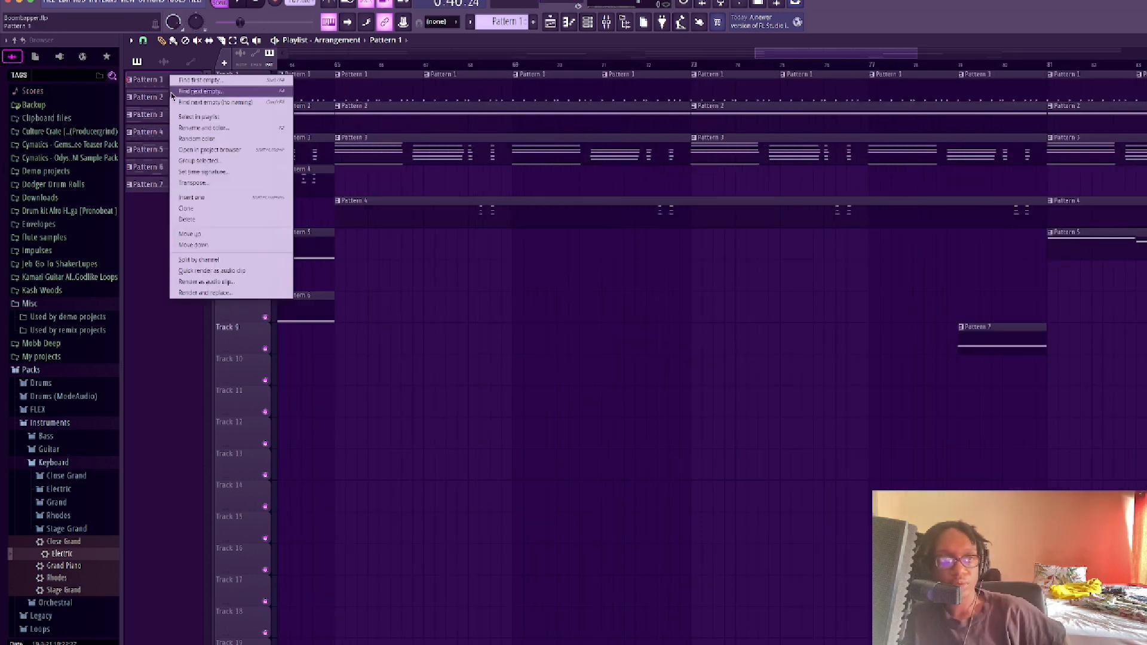
pyautogui.click(194, 261)
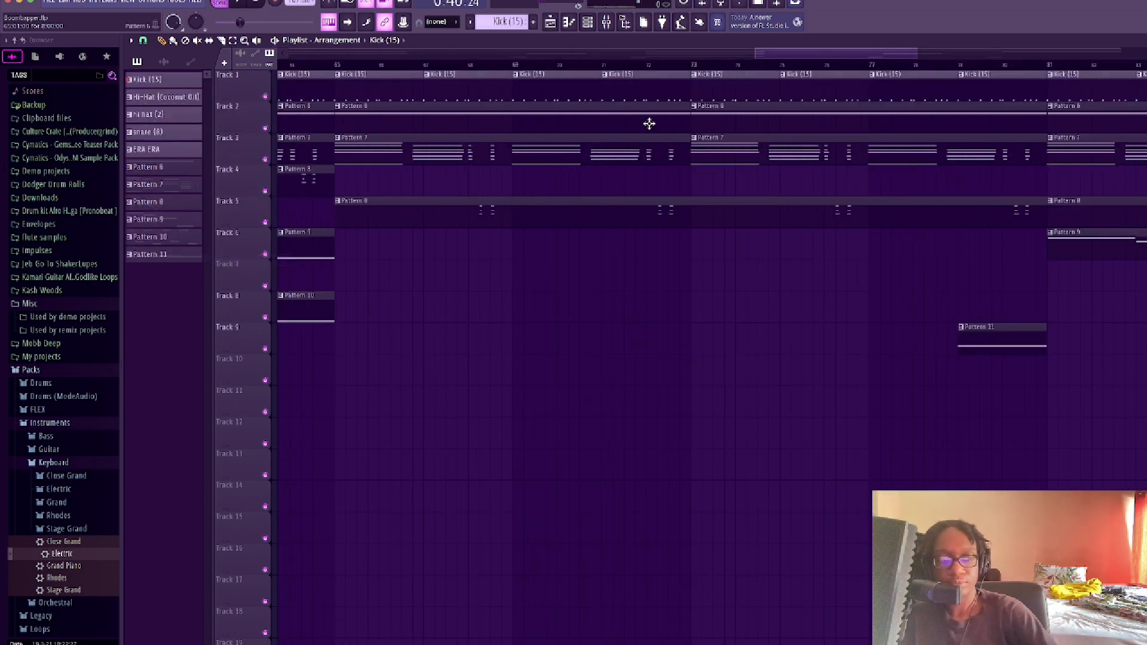
# - Delete all the Kick (15) clips from Track 1
pyautogui.scroll(-5, 661, 159)
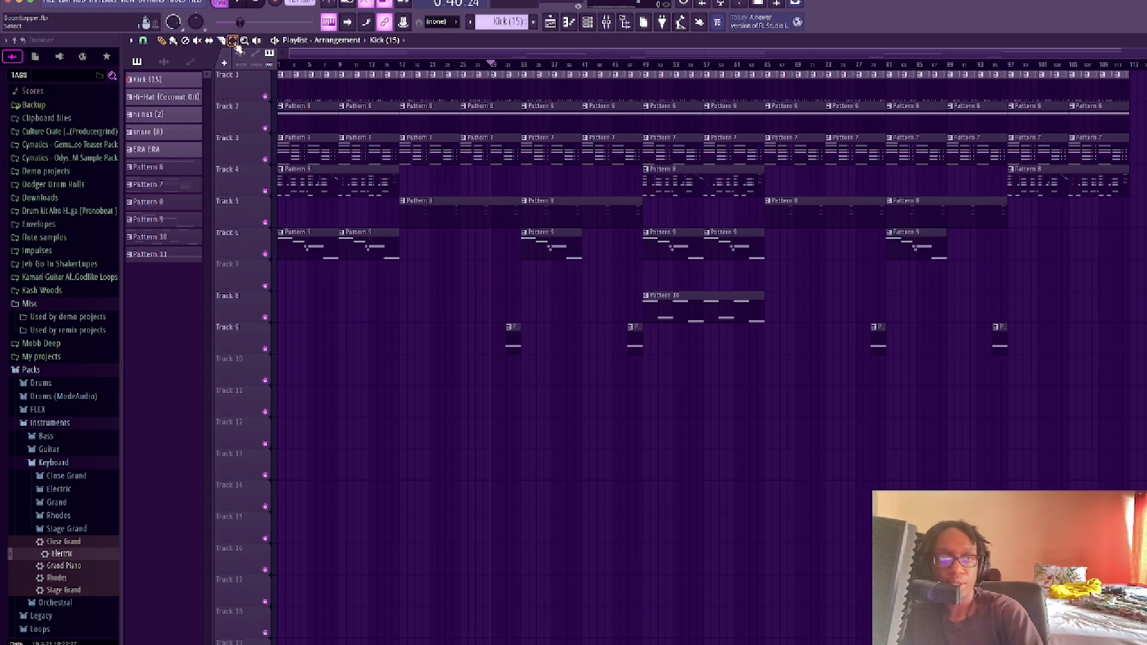
pyautogui.moveTo(1138, 86); pyautogui.dragTo(203, 88)
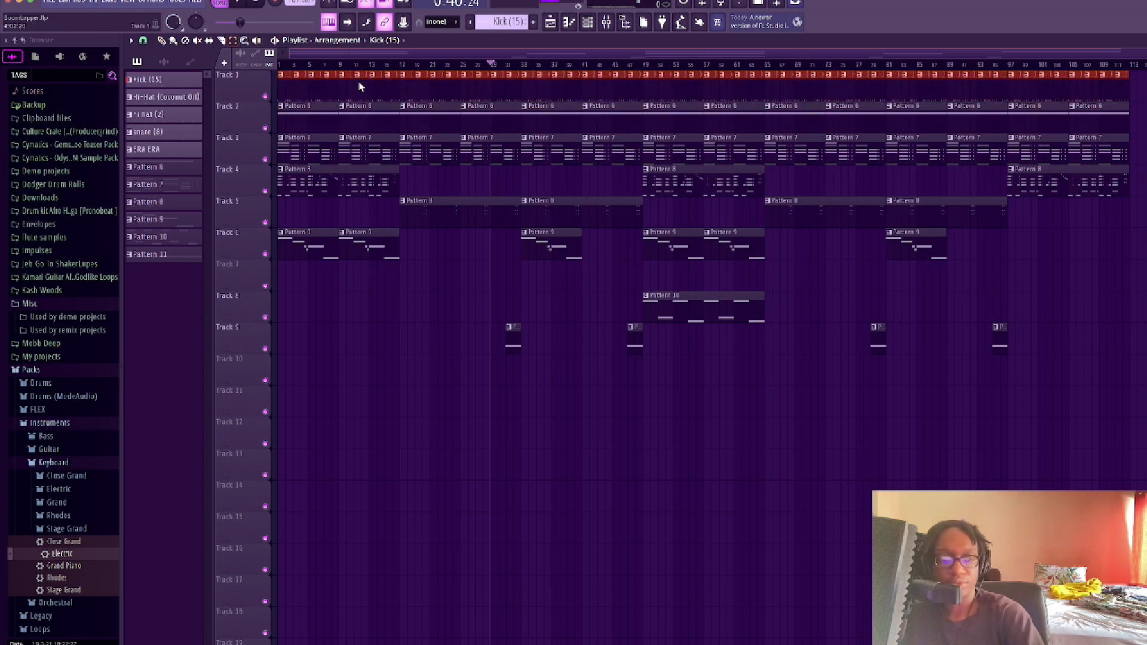
pyautogui.press('Delete')
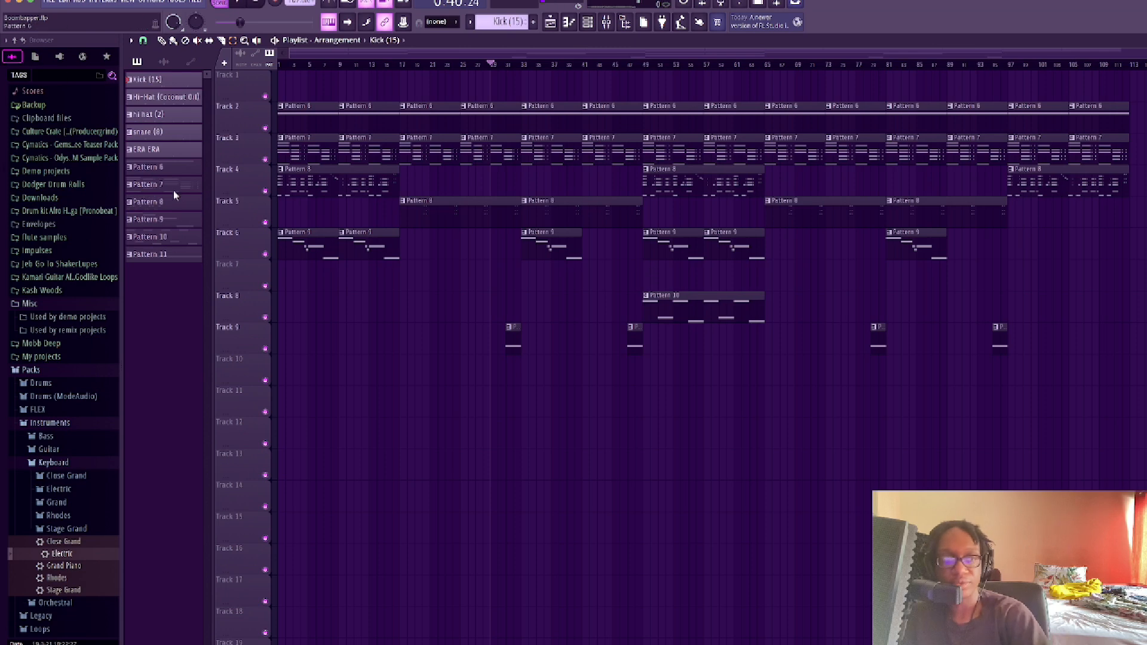
# - Place the five split drum patterns, Kick (15) through ERA ERA, on Tracks 10 to 14 at bar 1 and repeat them through bar 112
pyautogui.click(170, 148)
pyautogui.moveTo(167, 78); pyautogui.dragTo(258, 378)
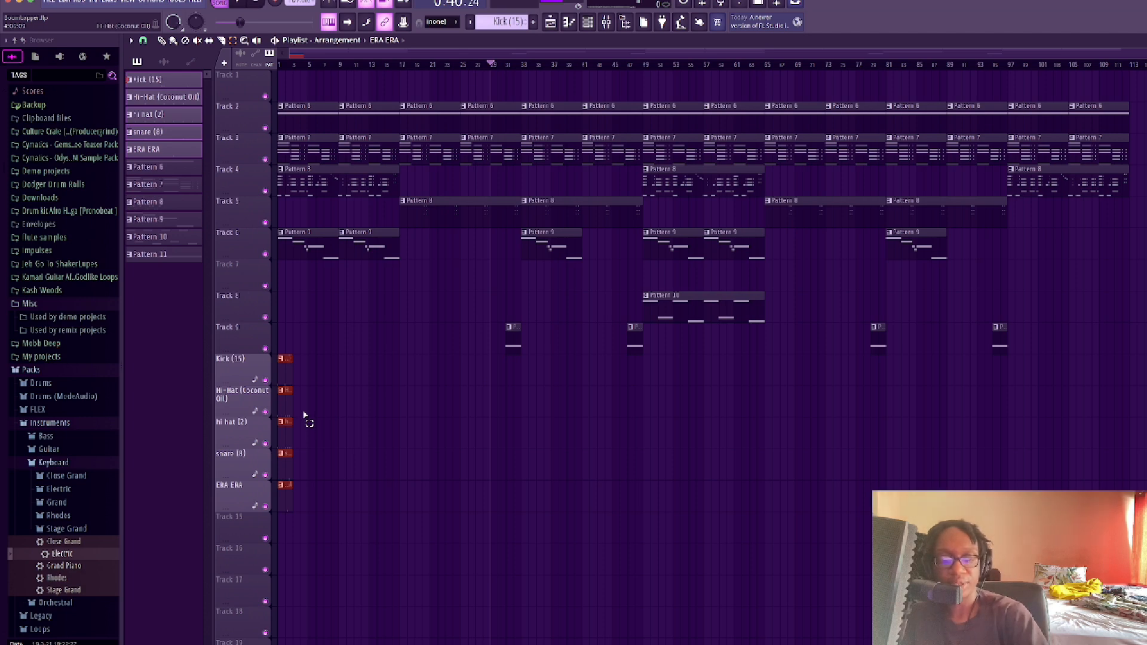
pyautogui.hotkey('ctrl', 'b')
pyautogui.hotkey('ctrl', 'b')
pyautogui.hotkey('ctrl', 'b')
pyautogui.hotkey('ctrl', 'b')
pyautogui.hotkey('ctrl', 'b')
pyautogui.hotkey('ctrl', 'b')
pyautogui.hotkey('ctrl', 'b')
pyautogui.hotkey('ctrl', 'b')
pyautogui.hotkey('ctrl', 'b')
pyautogui.hotkey('ctrl', 'b')
pyautogui.hotkey('ctrl', 'b')
pyautogui.hotkey('ctrl', 'b')
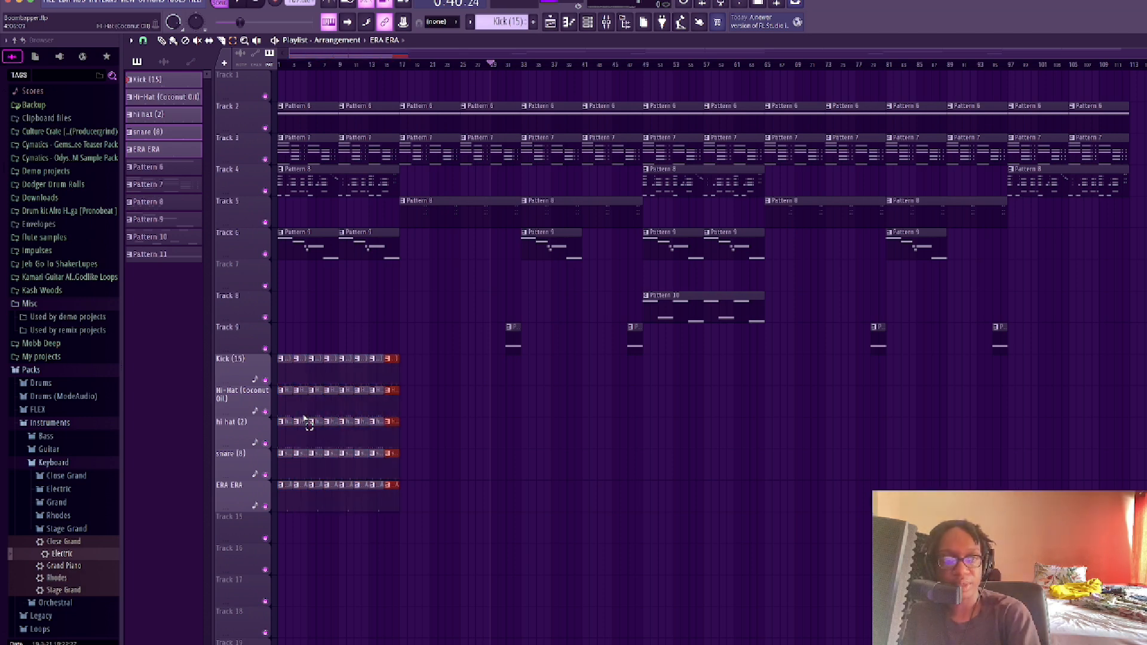
pyautogui.hotkey('ctrl', 'b')
pyautogui.hotkey('ctrl', 'b')
pyautogui.hotkey('ctrl', 'b')
pyautogui.hotkey('ctrl', 'b')
pyautogui.hotkey('ctrl', 'b')
pyautogui.hotkey('ctrl', 'b')
pyautogui.hotkey('ctrl', 'b')
pyautogui.hotkey('ctrl', 'b')
pyautogui.hotkey('ctrl', 'b')
pyautogui.hotkey('ctrl', 'b')
pyautogui.hotkey('ctrl', 'b')
pyautogui.hotkey('ctrl', 'b')
pyautogui.hotkey('ctrl', 'b')
pyautogui.hotkey('ctrl', 'b')
pyautogui.hotkey('ctrl', 'b')
pyautogui.hotkey('ctrl', 'b')
pyautogui.hotkey('ctrl', 'b')
pyautogui.hotkey('ctrl', 'b')
pyautogui.hotkey('ctrl', 'b')
pyautogui.hotkey('ctrl', 'b')
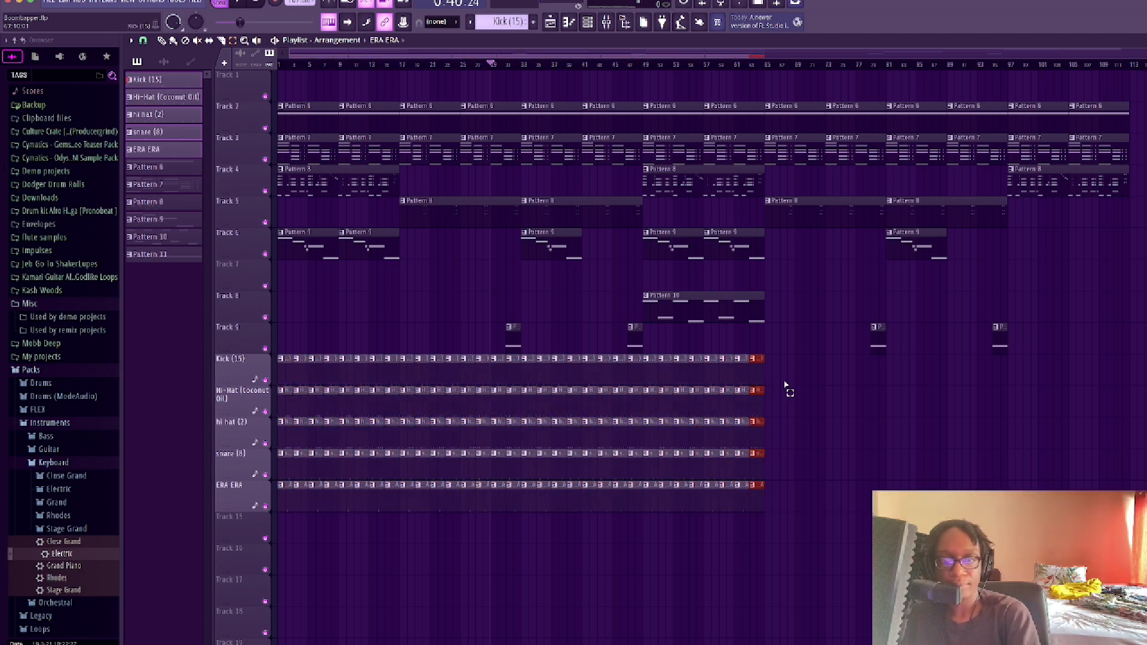
pyautogui.hotkey('ctrl', 'b')
pyautogui.hotkey('ctrl', 'b')
pyautogui.hotkey('ctrl', 'b')
pyautogui.hotkey('ctrl', 'b')
pyautogui.hotkey('ctrl', 'b')
pyautogui.hotkey('ctrl', 'b')
pyautogui.hotkey('ctrl', 'b')
pyautogui.hotkey('ctrl', 'b')
pyautogui.hotkey('ctrl', 'b')
pyautogui.hotkey('ctrl', 'b')
pyautogui.hotkey('ctrl', 'b')
pyautogui.hotkey('ctrl', 'b')
pyautogui.hotkey('ctrl', 'b')
pyautogui.hotkey('ctrl', 'b')
pyautogui.hotkey('ctrl', 'b')
pyautogui.hotkey('ctrl', 'b')
pyautogui.hotkey('ctrl', 'b')
pyautogui.hotkey('ctrl', 'b')
pyautogui.hotkey('ctrl', 'b')
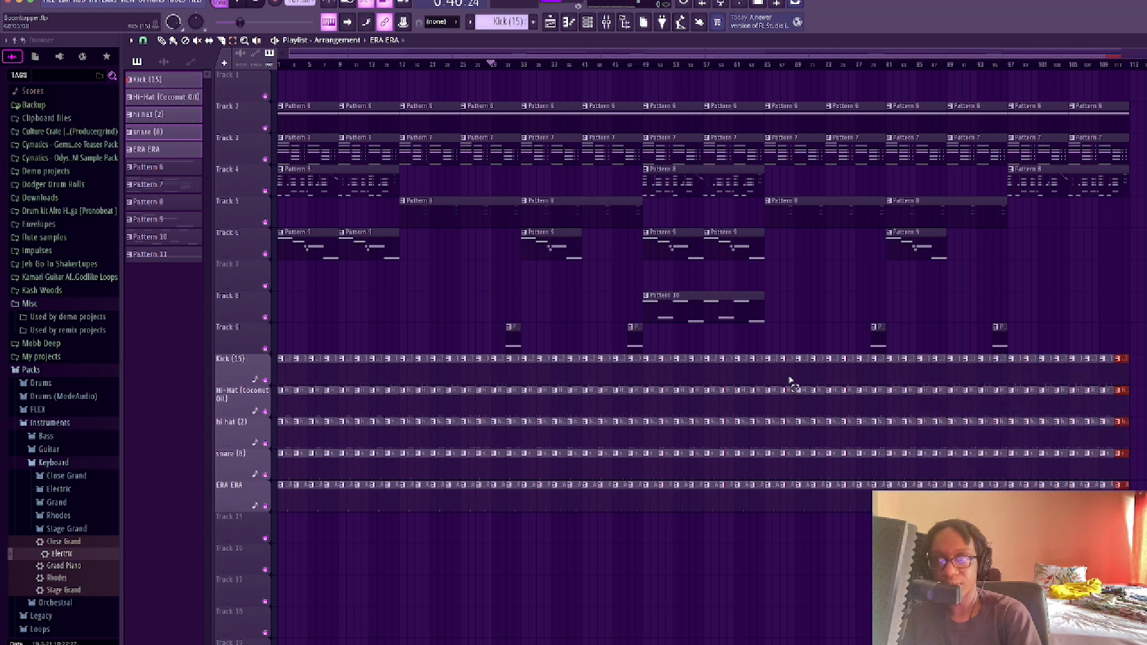
# - Remove the Hi-Hat (Coconut Oil) and hi hat (2) clips between bars 65 and 73
pyautogui.press('Delete')
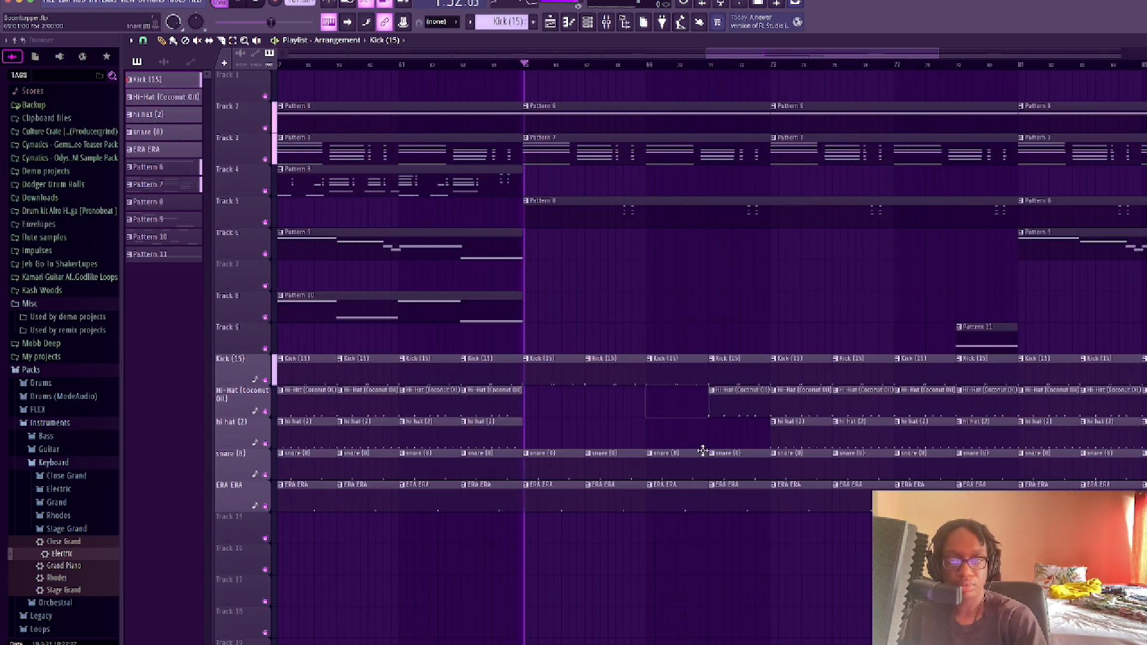
pyautogui.rightClick(724, 425)
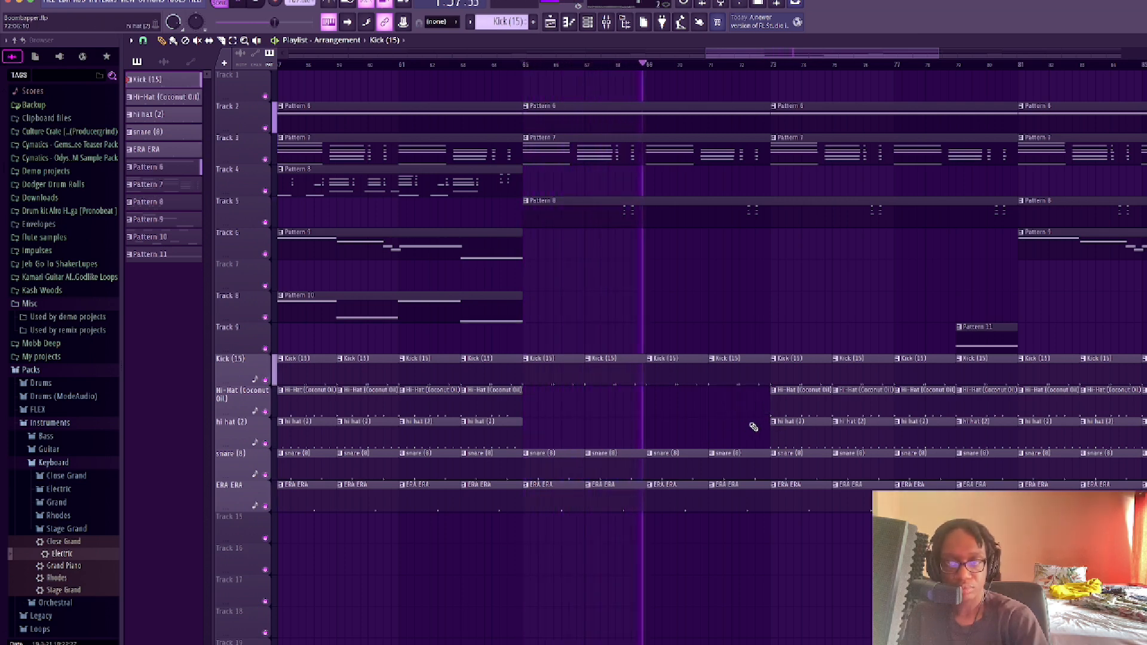
# - Shorten the hi hat (2) and Hi-Hat (Coconut Oil) clips starting at bar 79 so that both end at bar 80
pyautogui.scroll(-6, 754, 425)
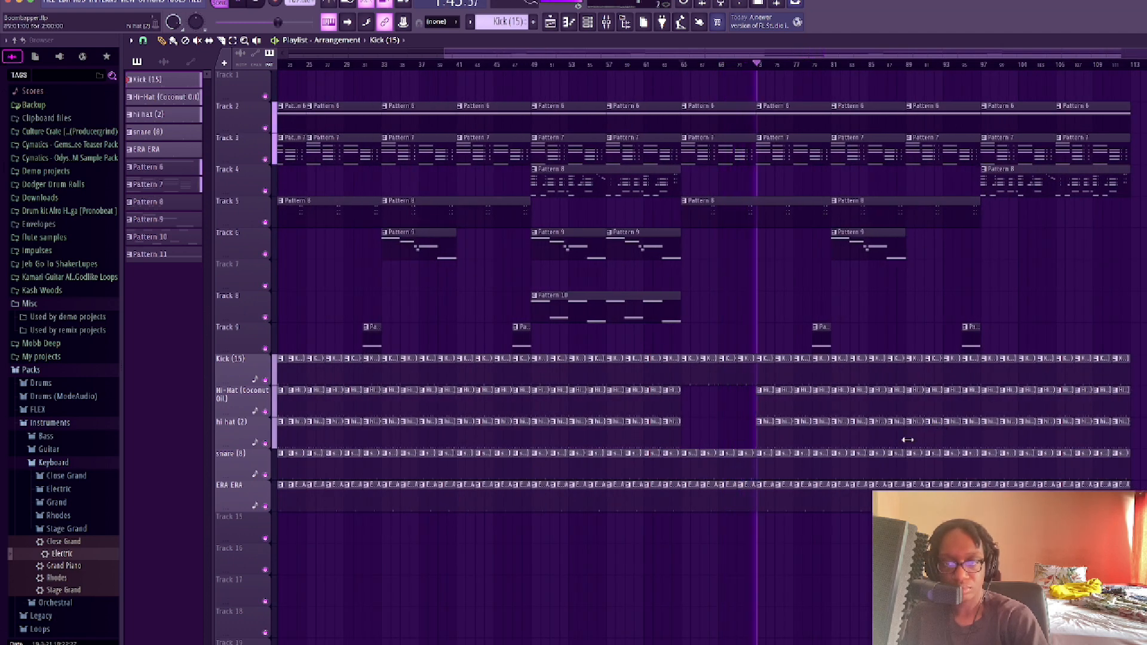
pyautogui.scroll(-2, 896, 436)
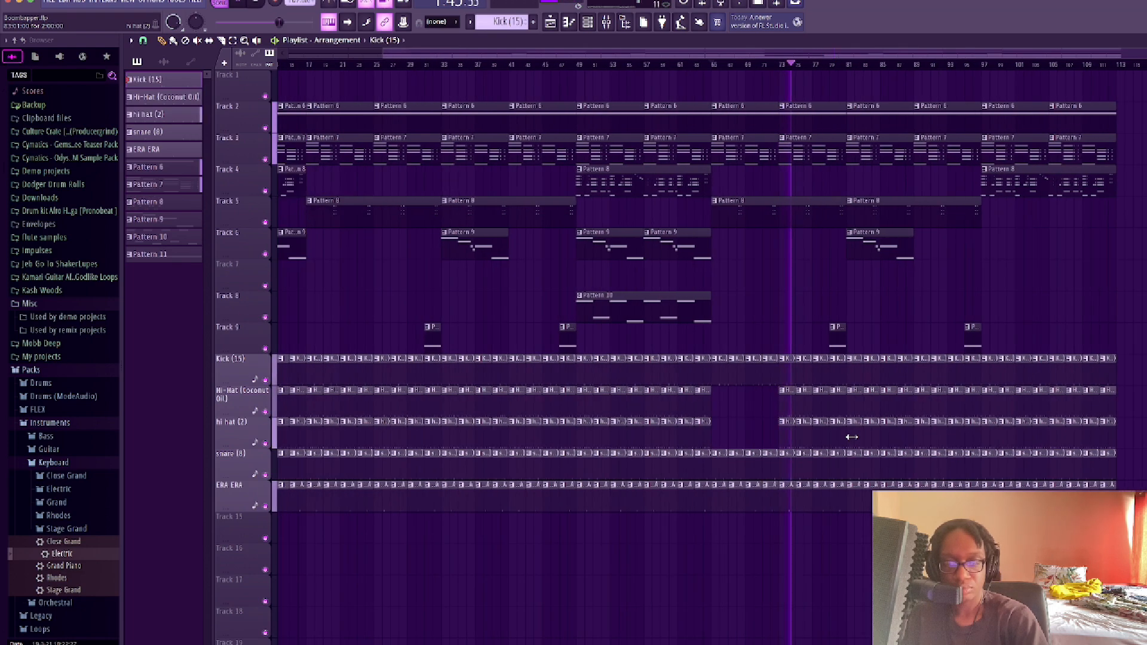
pyautogui.scroll(5, 872, 439)
pyautogui.scroll(2, 709, 432)
pyautogui.moveTo(824, 429); pyautogui.dragTo(757, 429)
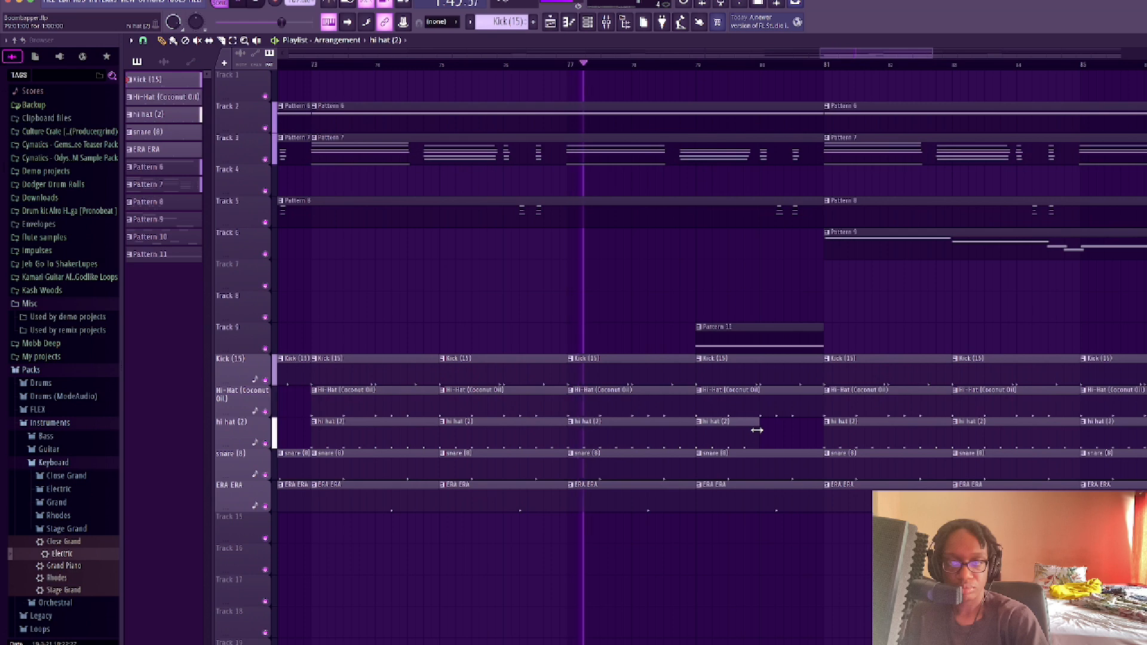
pyautogui.moveTo(825, 397); pyautogui.dragTo(759, 398)
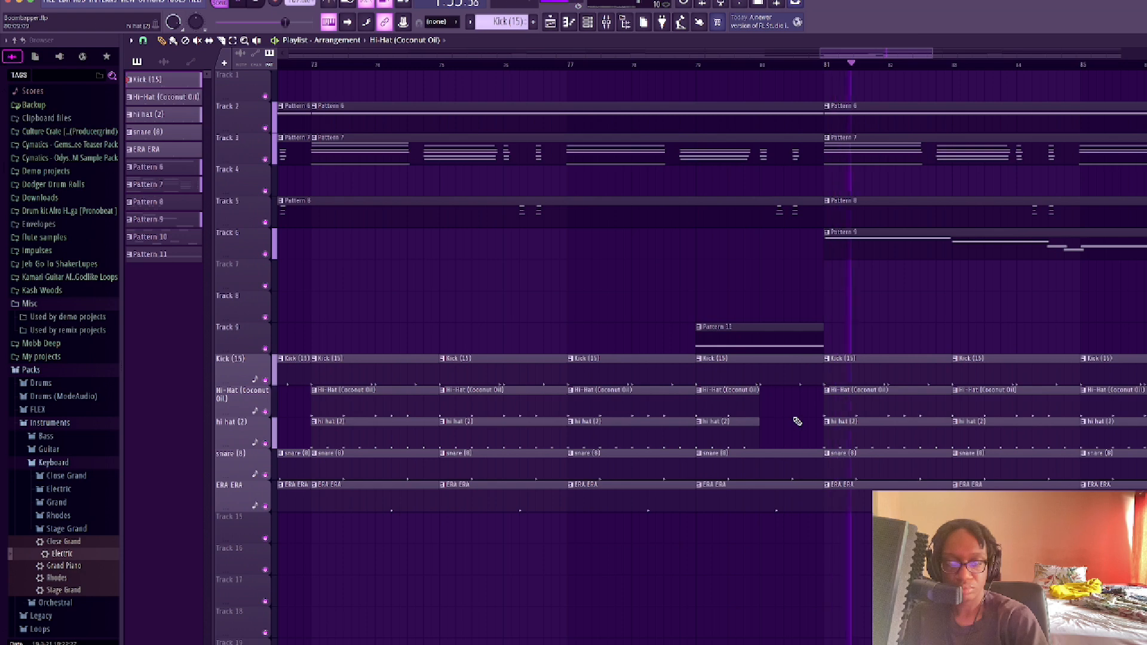
# - Move the entire arrangement so that it starts at bar 25, and deselect the clips
pyautogui.scroll(-10, 798, 410)
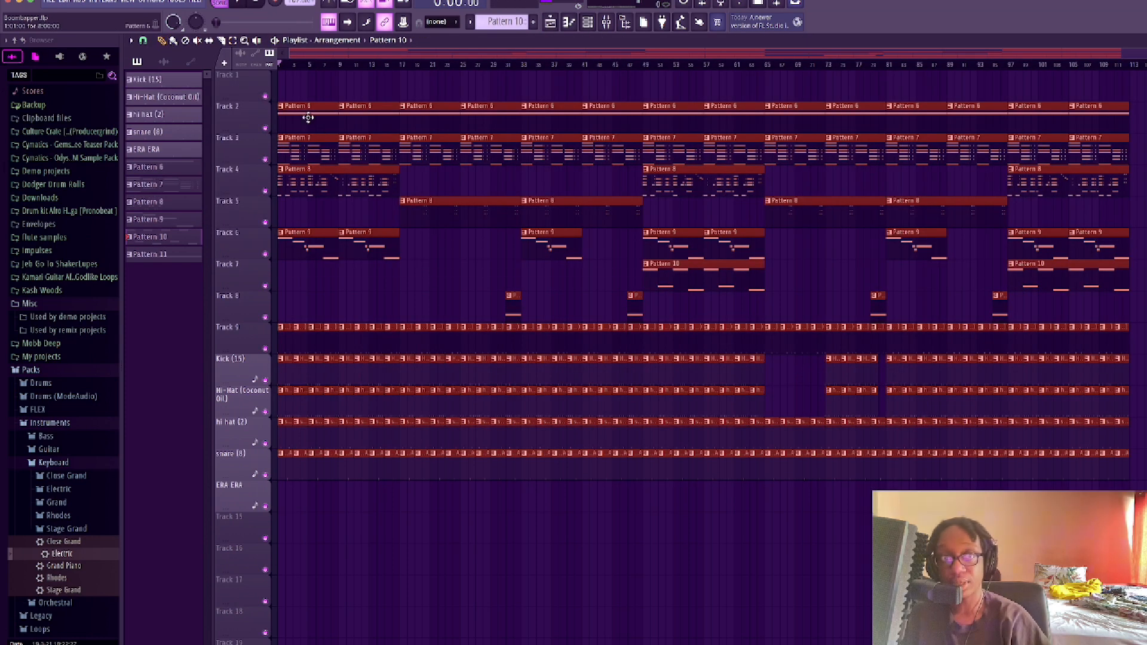
pyautogui.moveTo(308, 117); pyautogui.dragTo(491, 106)
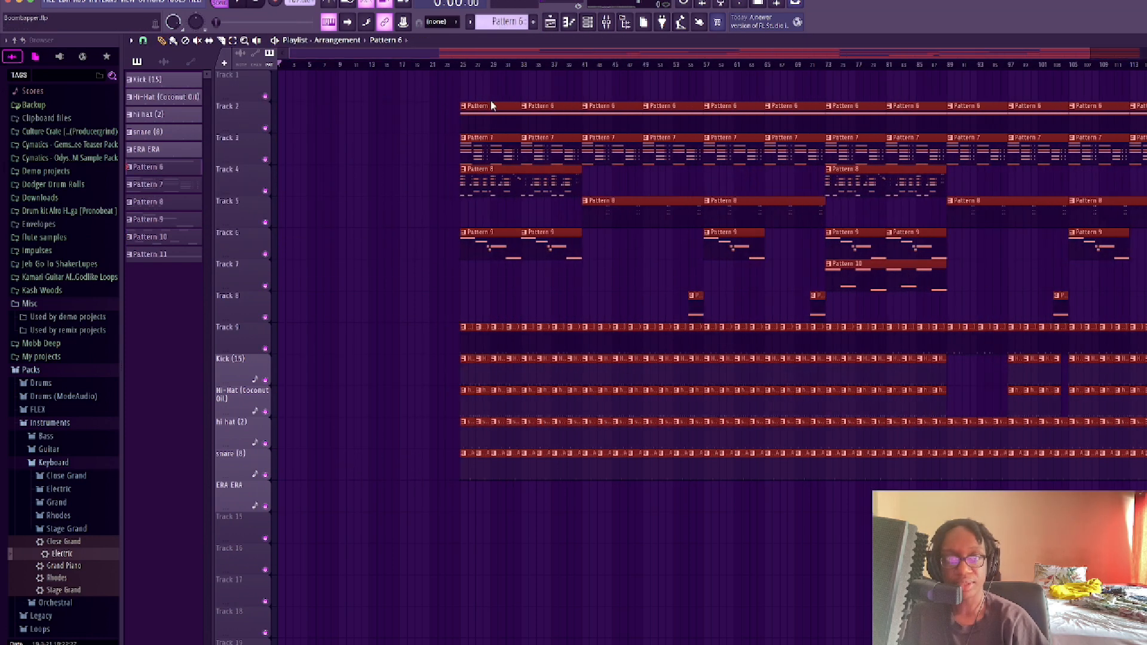
pyautogui.click(367, 244)
pyautogui.rightClick(379, 254)
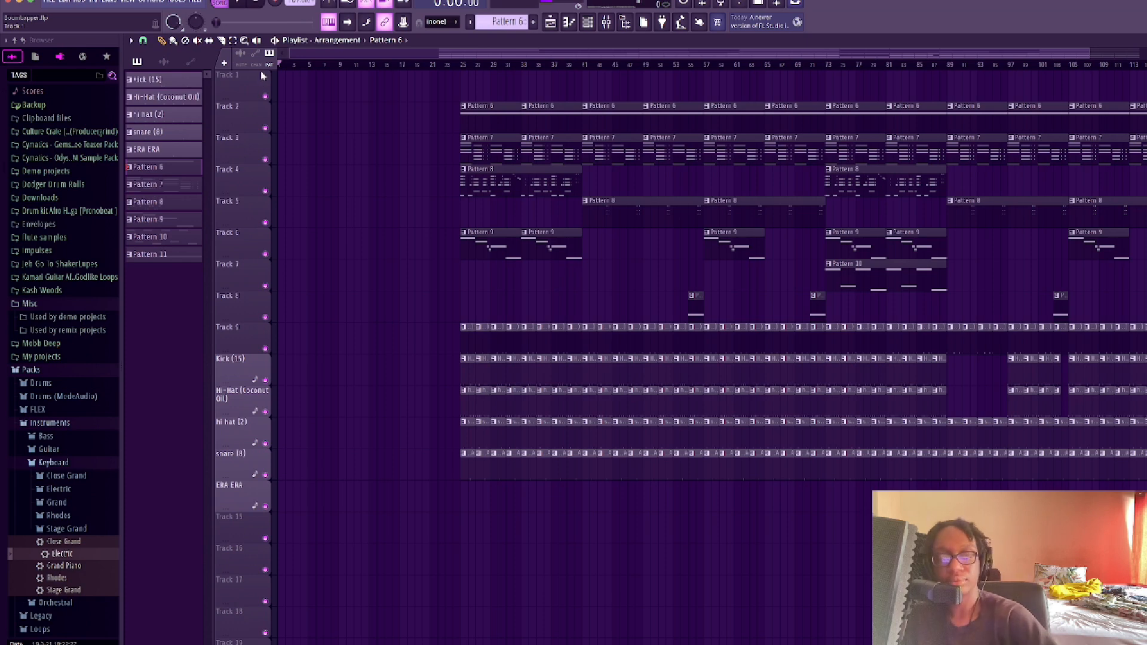
# - Create a new empty Pattern 12 and add the GMS generator as a new channel
pyautogui.click(587, 22)
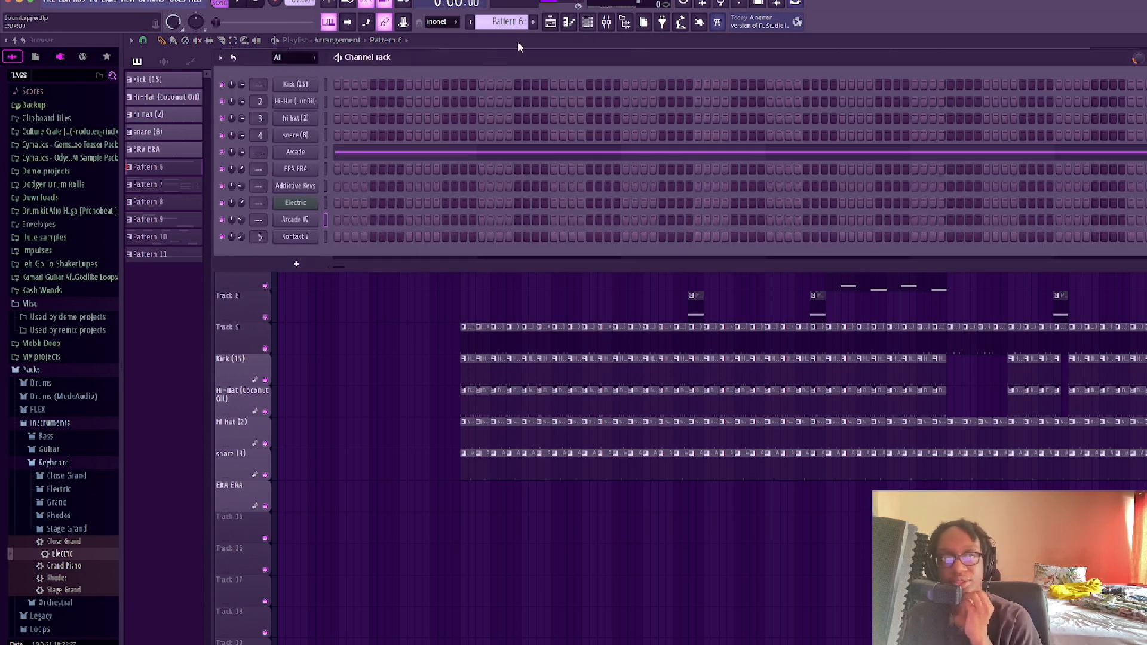
pyautogui.scroll(5, 525, 22)
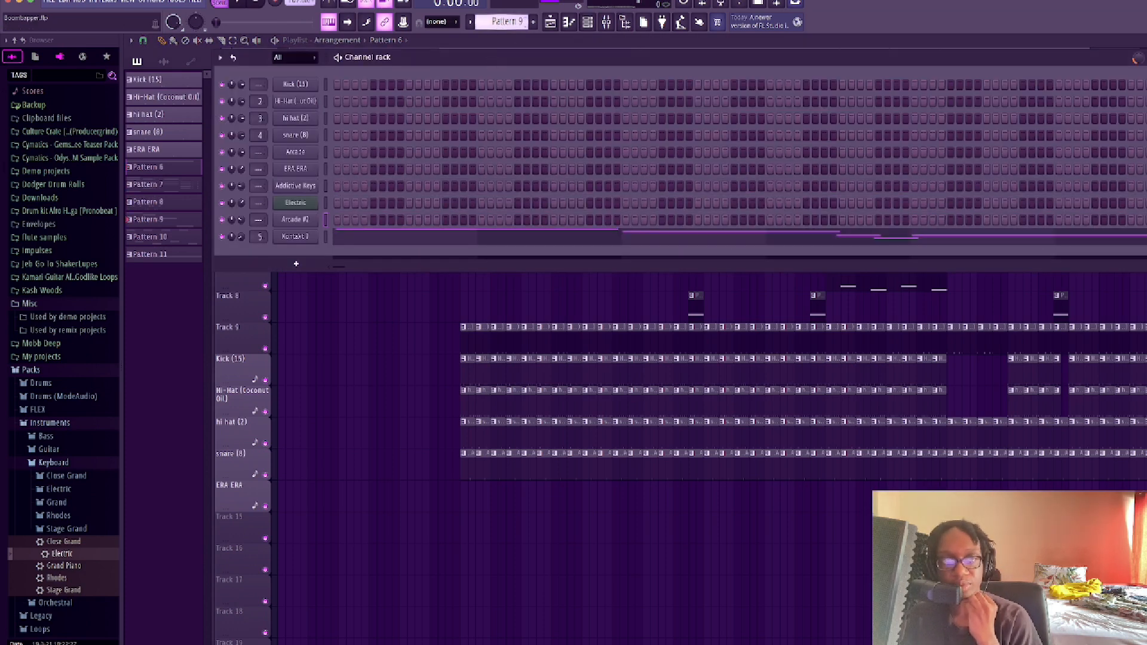
pyautogui.scroll(1, 526, 22)
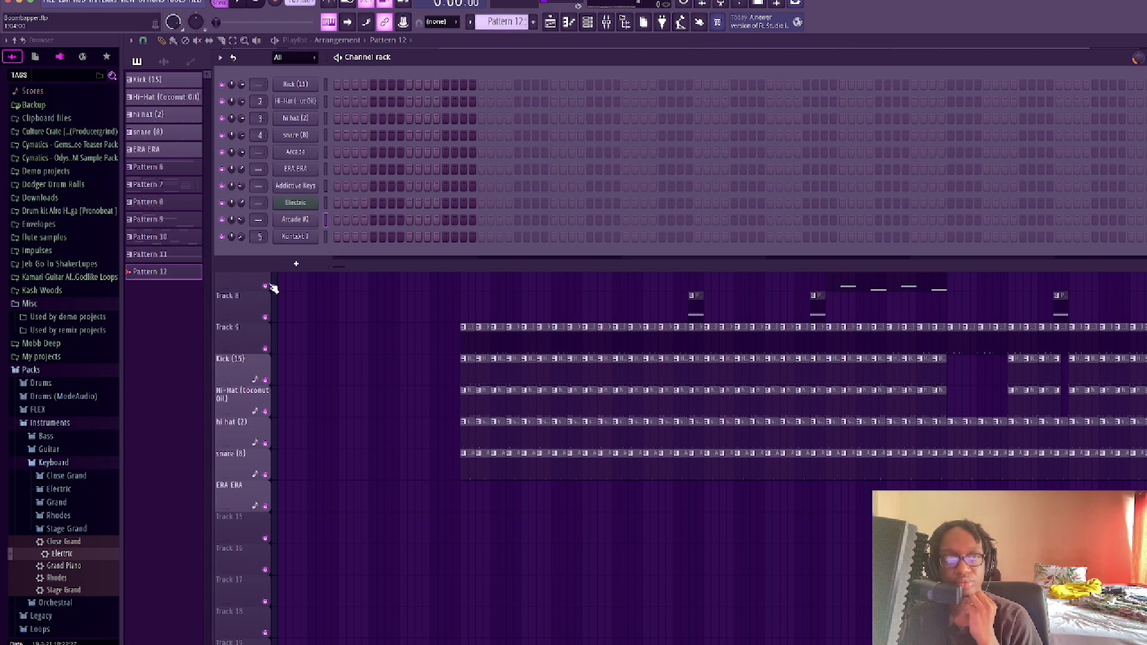
pyautogui.click(302, 266)
pyautogui.click(296, 278)
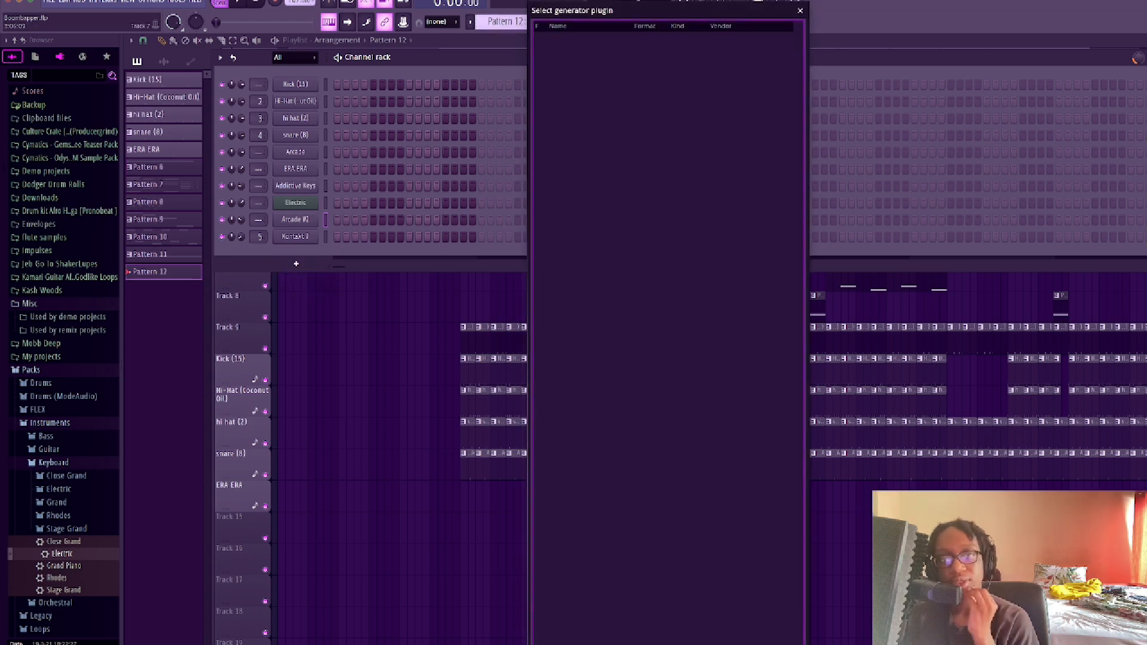
pyautogui.write('gms')
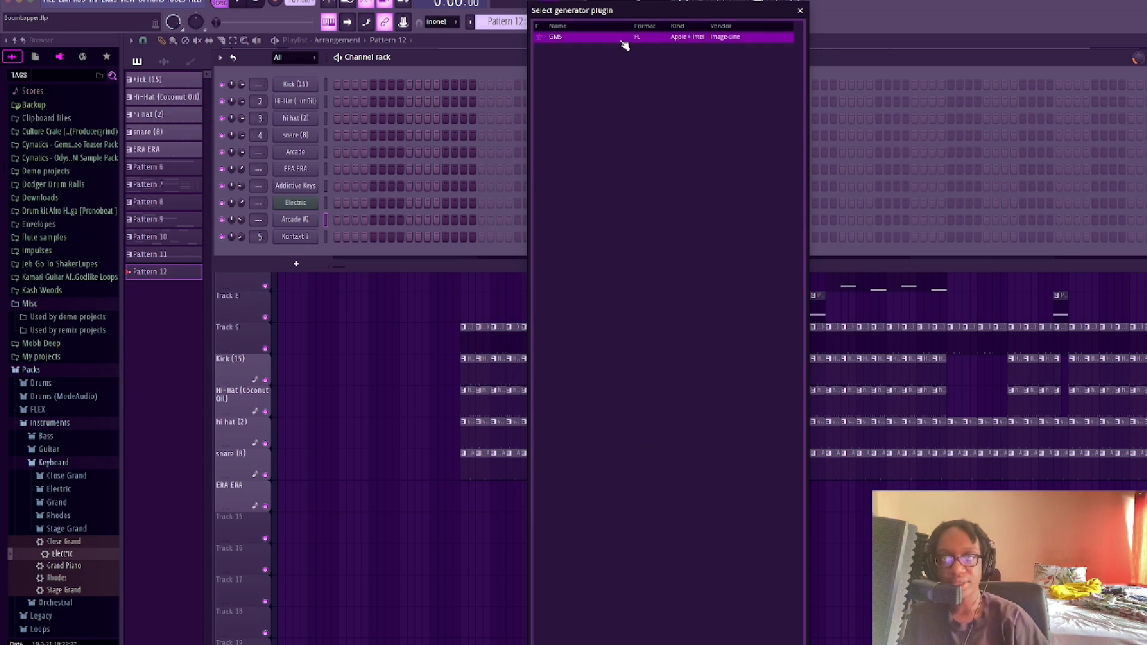
pyautogui.doubleClick(622, 41)
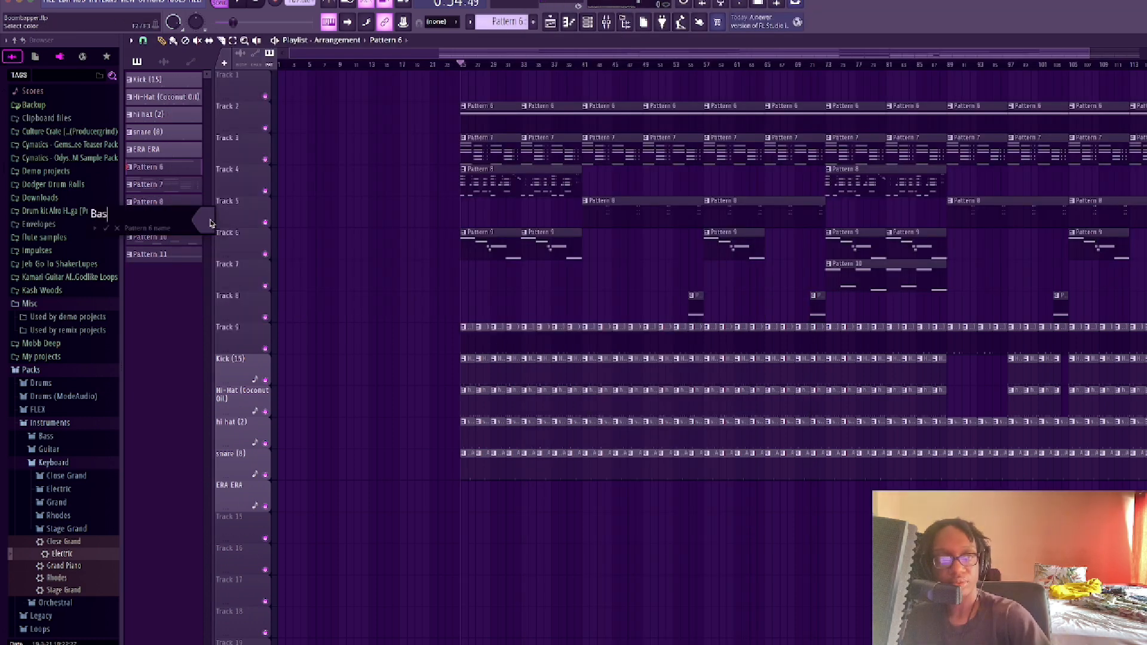
# - Rename Pattern 6 as Bass and delete its six Track 2 clips between bars 25 and 73
pyautogui.click(209, 219)
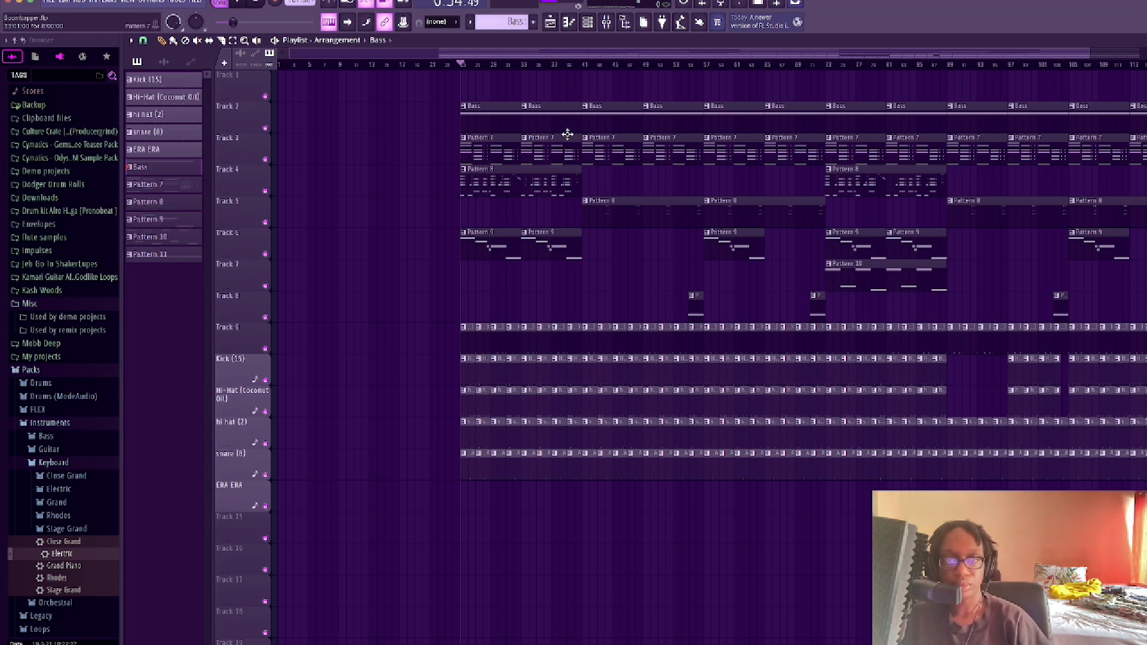
pyautogui.rightClick(502, 117)
pyautogui.rightClick(538, 119)
pyautogui.rightClick(612, 118)
pyautogui.rightClick(675, 116)
pyautogui.rightClick(734, 116)
pyautogui.rightClick(791, 116)
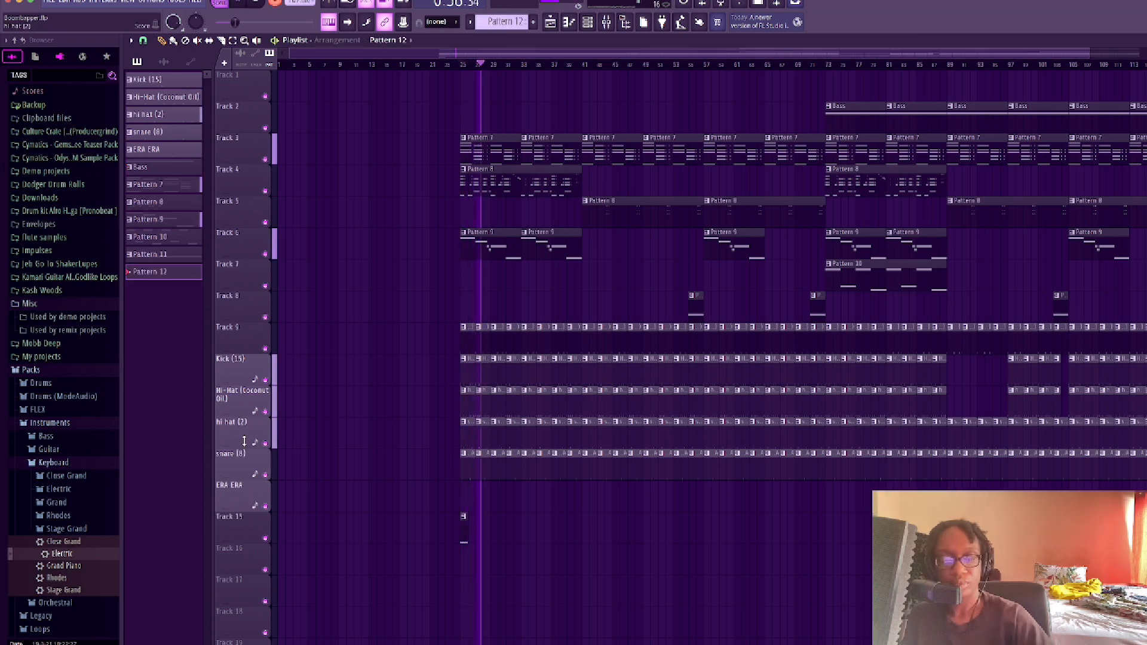
# - Record repeated takes of a new part into Pattern 12 from bar 25, stopping playback between takes
pyautogui.press('space')
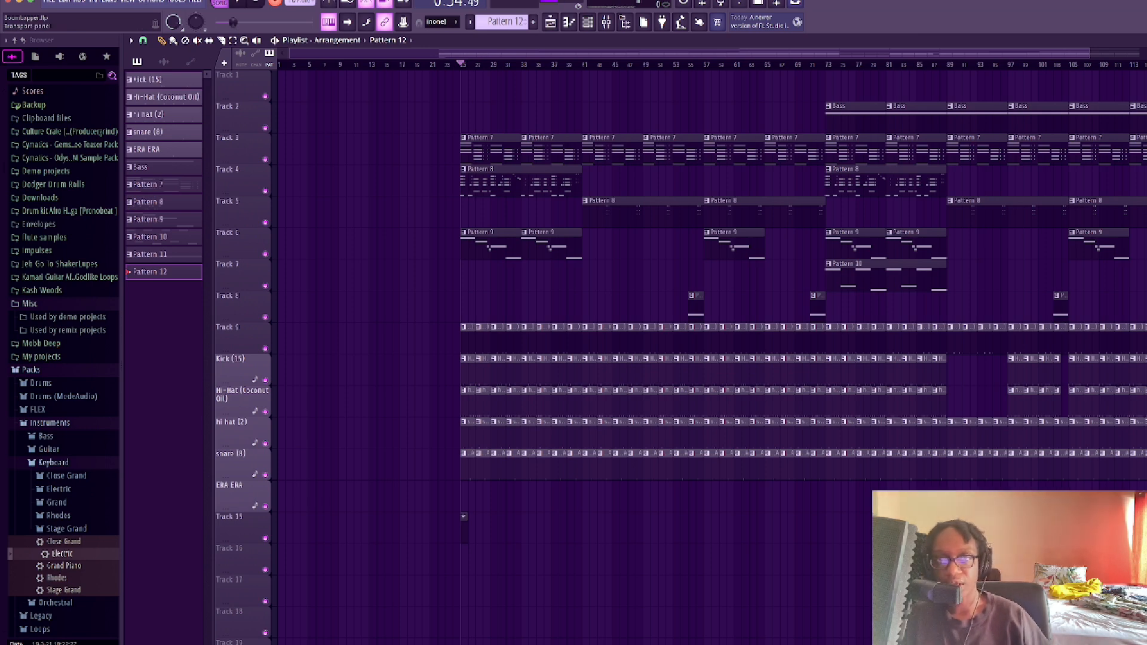
pyautogui.click(249, 5)
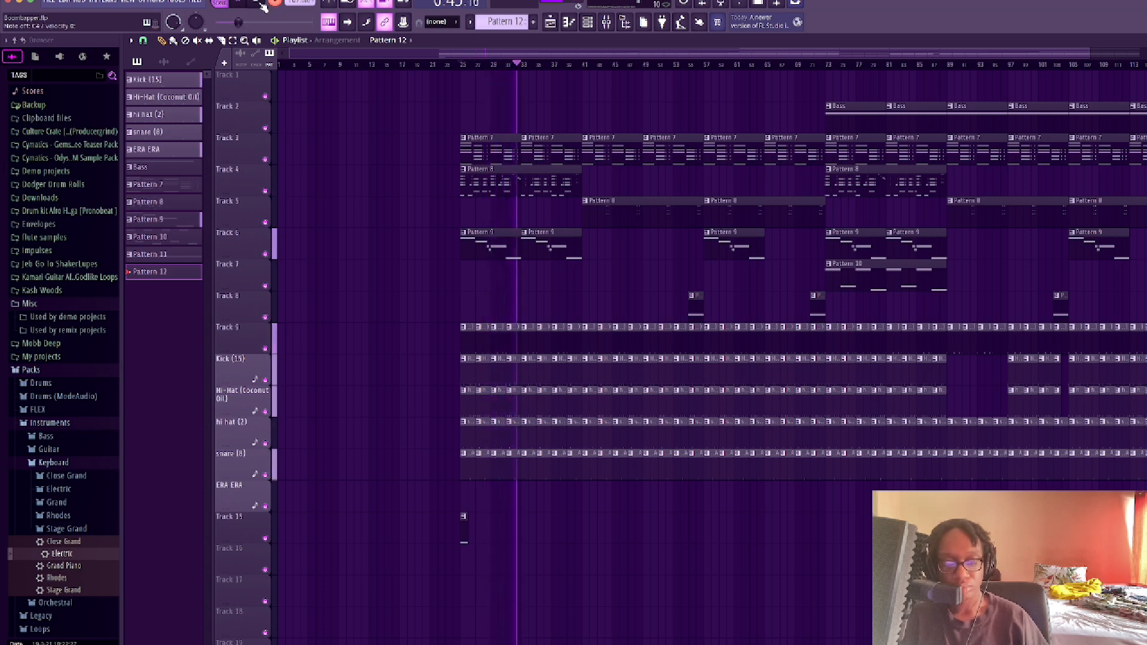
pyautogui.click(263, 7)
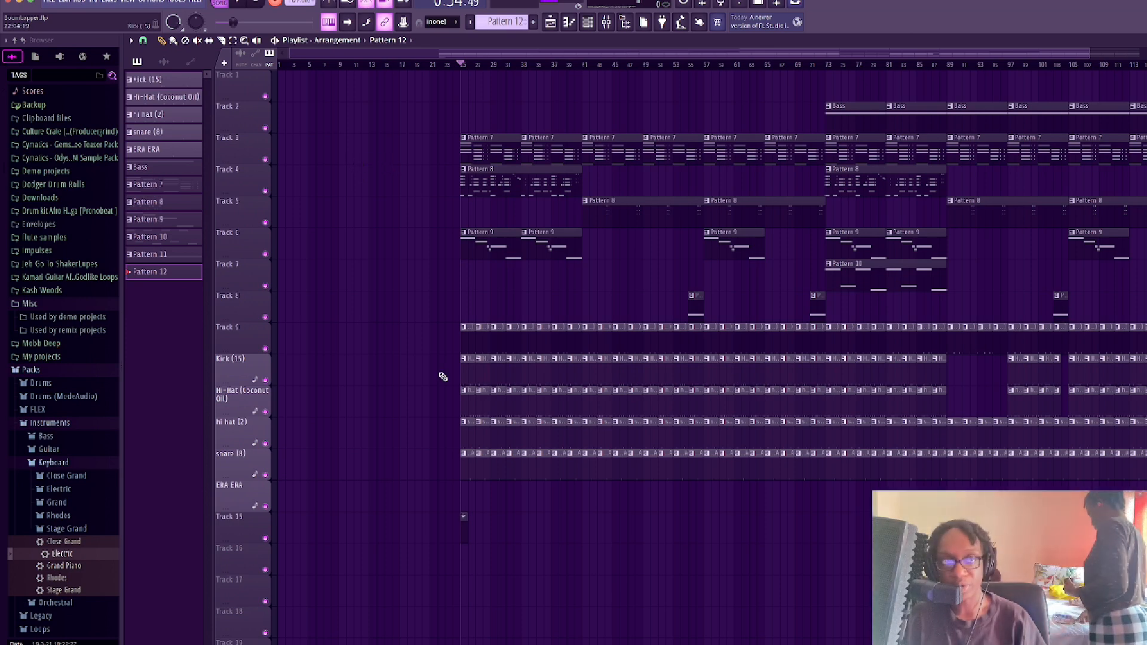
pyautogui.press('space')
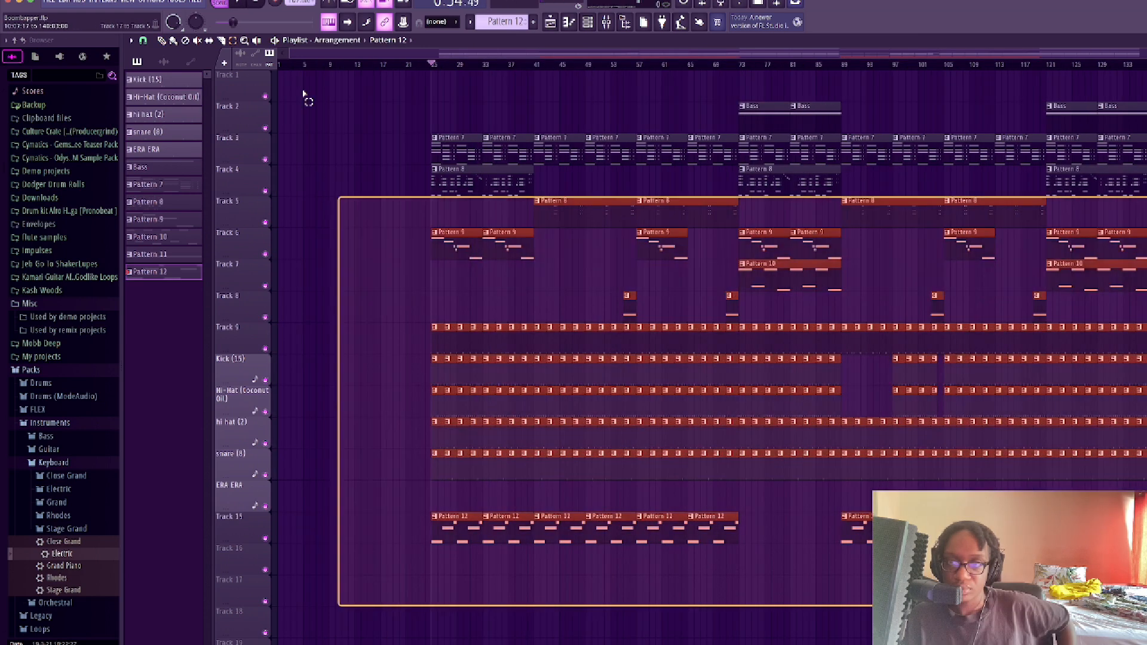
# - Select every clip, move the whole arrangement back to bar 1, and clear the selection
pyautogui.hotkey('ctrl', 'a')
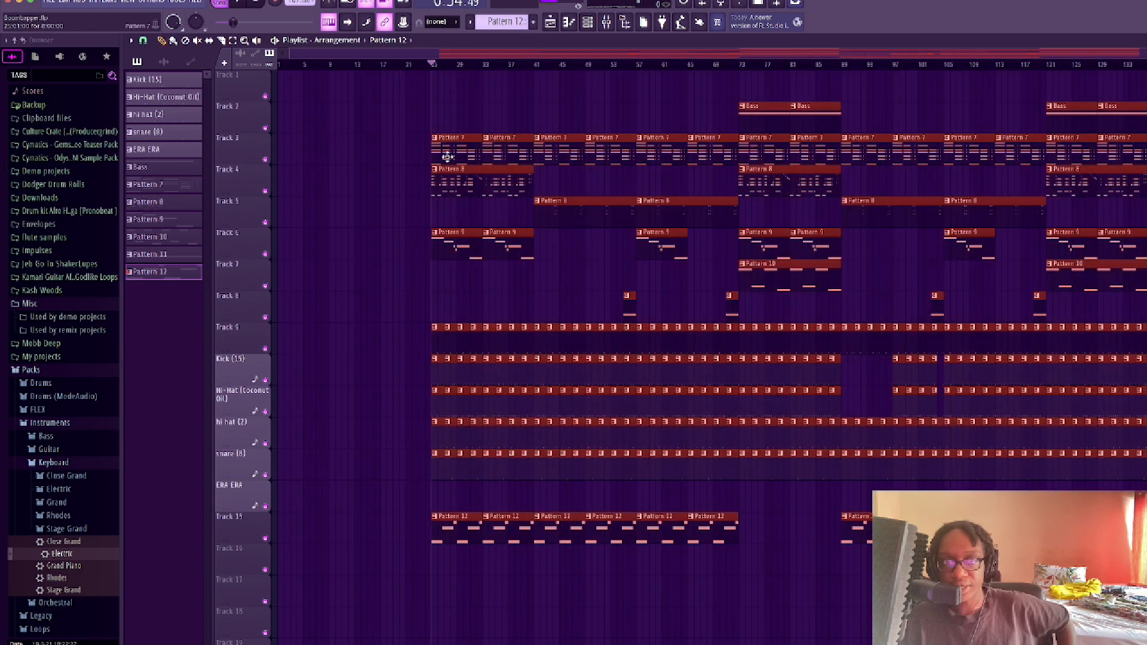
pyautogui.moveTo(459, 152); pyautogui.dragTo(179, 169)
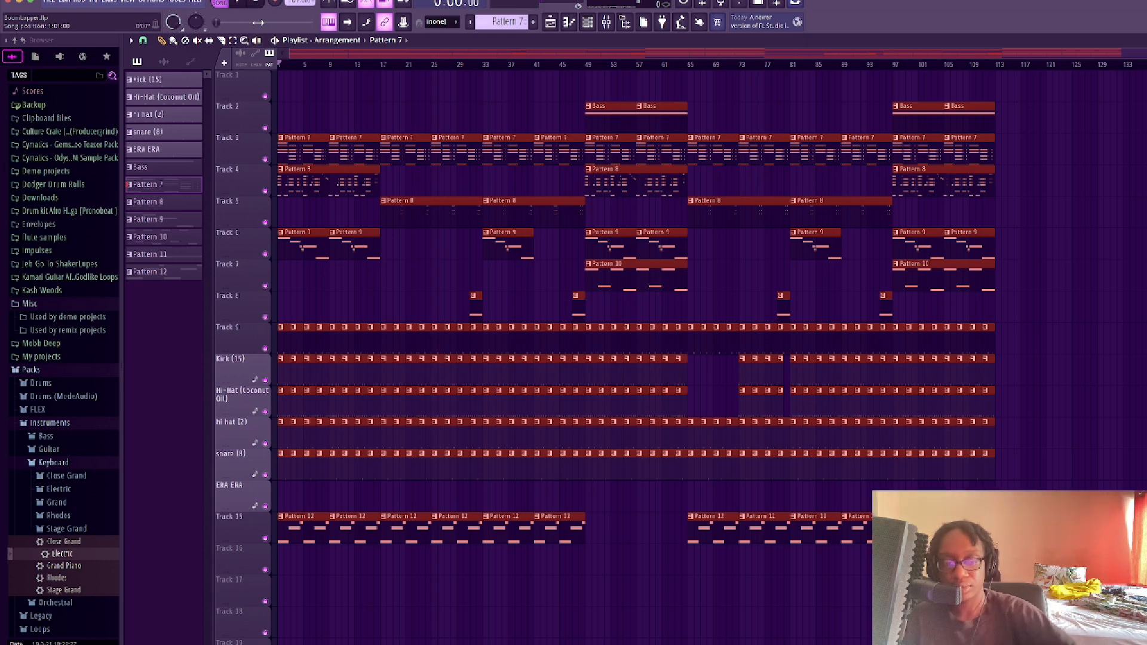
pyautogui.click(734, 89)
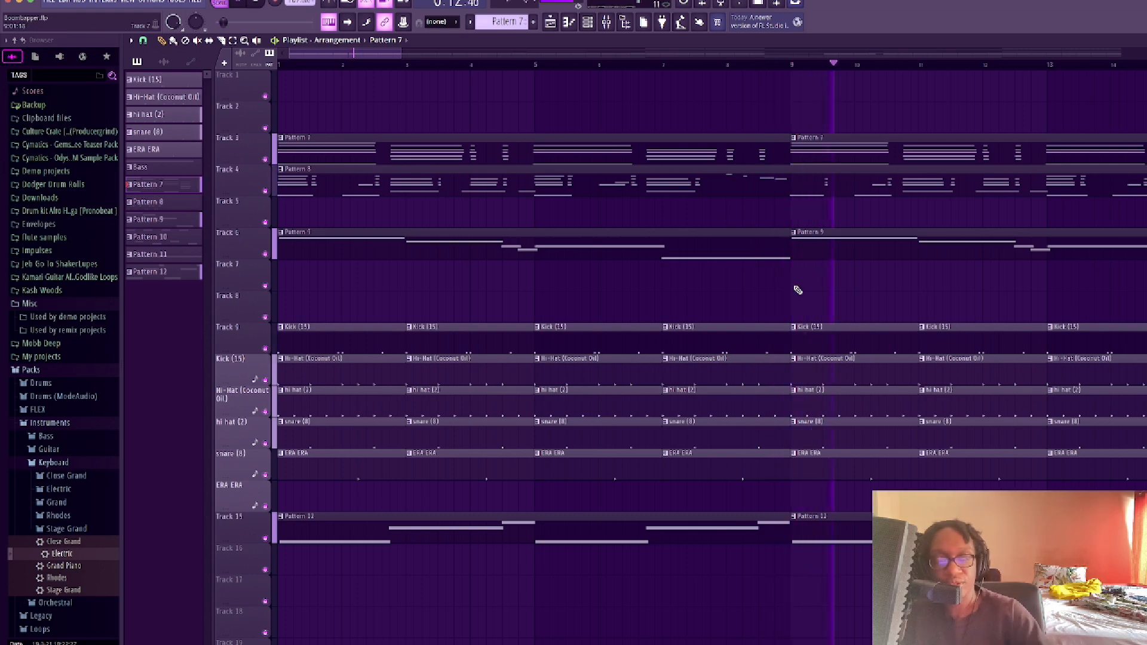
# - Delete all drum clips before bar 17 and the first Pattern 12 clip on Track 15
pyautogui.scroll(-1, 797, 289)
pyautogui.scroll(-3, 798, 289)
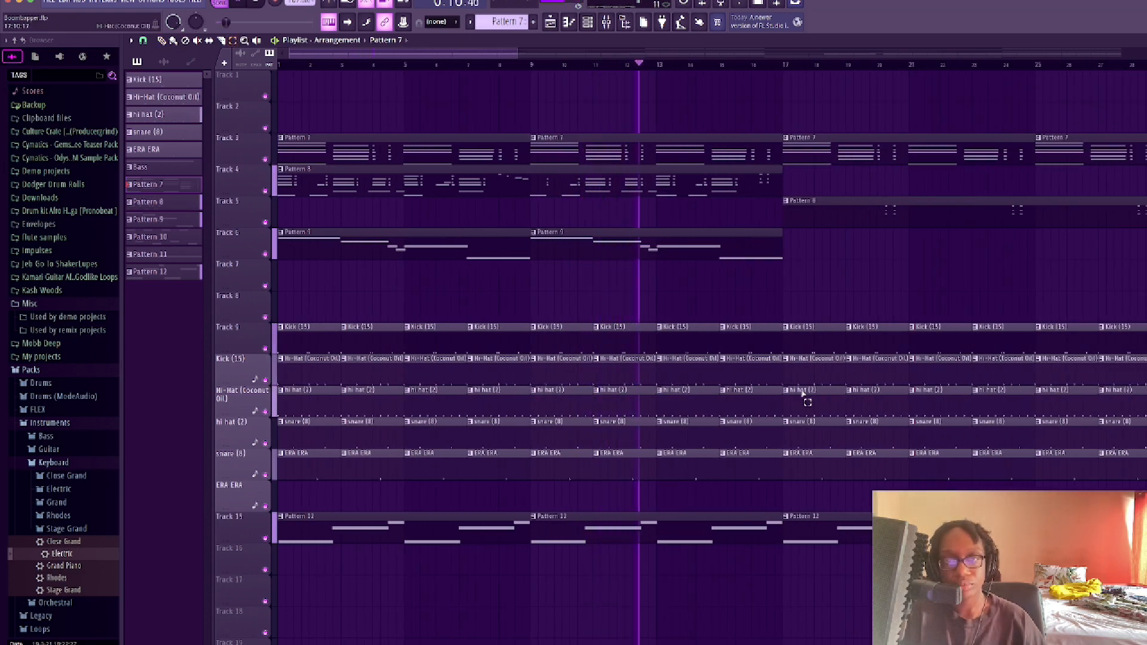
pyautogui.moveTo(770, 293); pyautogui.dragTo(279, 522)
pyautogui.press('Delete')
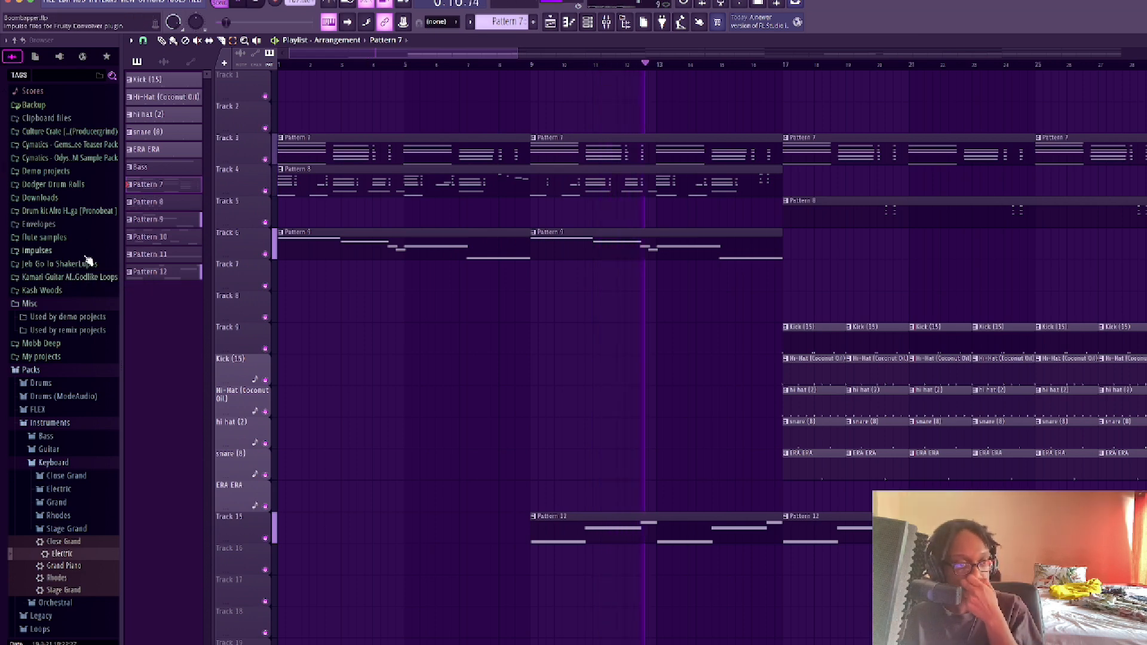
pyautogui.scroll(-3, 62, 400)
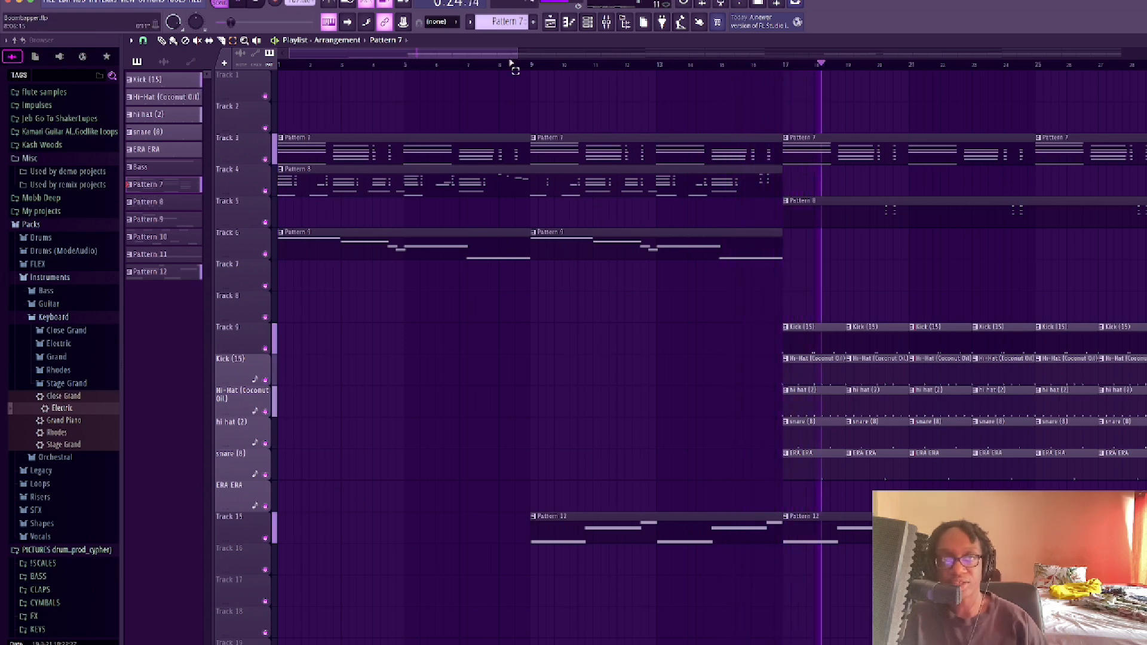
pyautogui.moveTo(518, 48); pyautogui.dragTo(1144, 52)
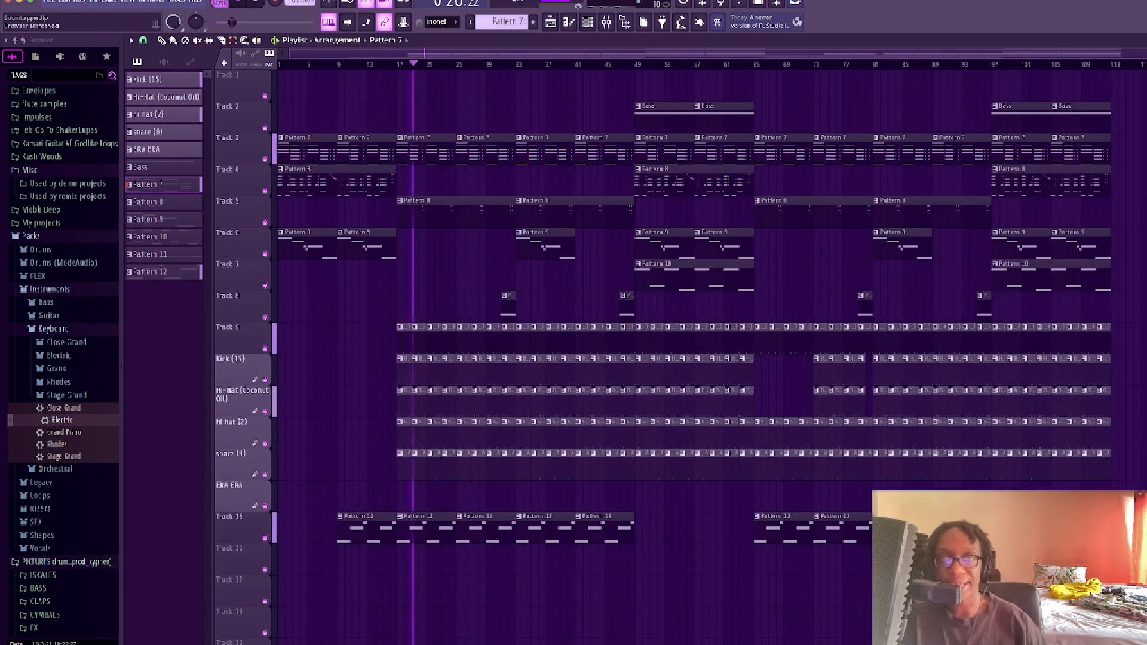
# - Add the Fruity Love Philter effect to the Master track in the mixer, reposition its window and close it
pyautogui.click(608, 25)
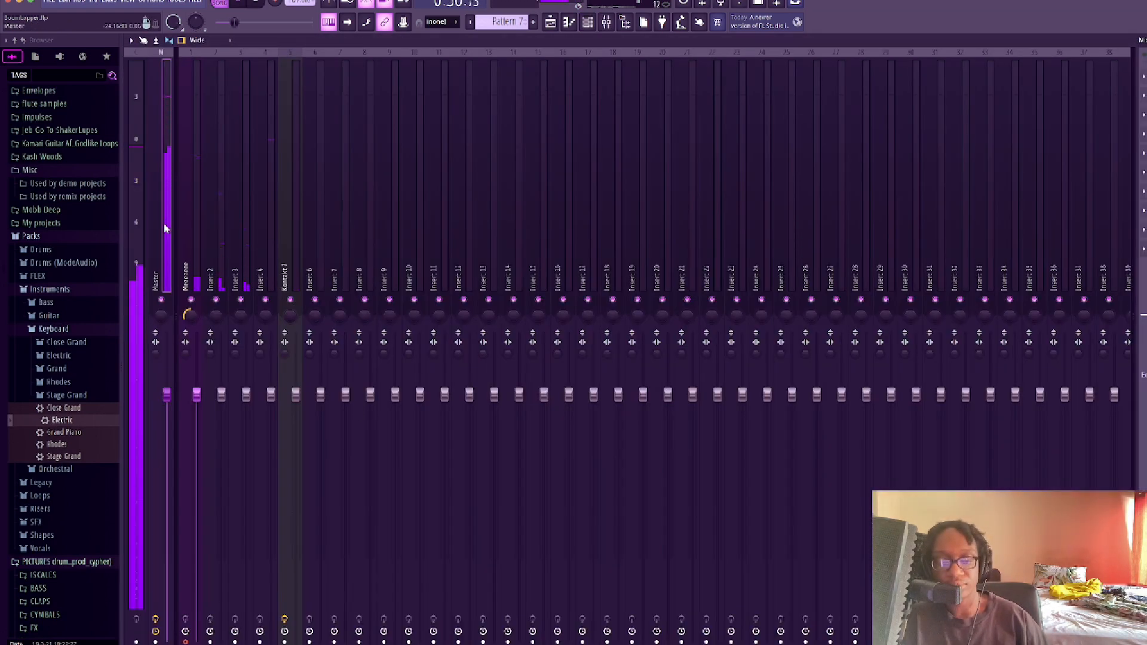
pyautogui.click(1142, 95)
pyautogui.click(1104, 95)
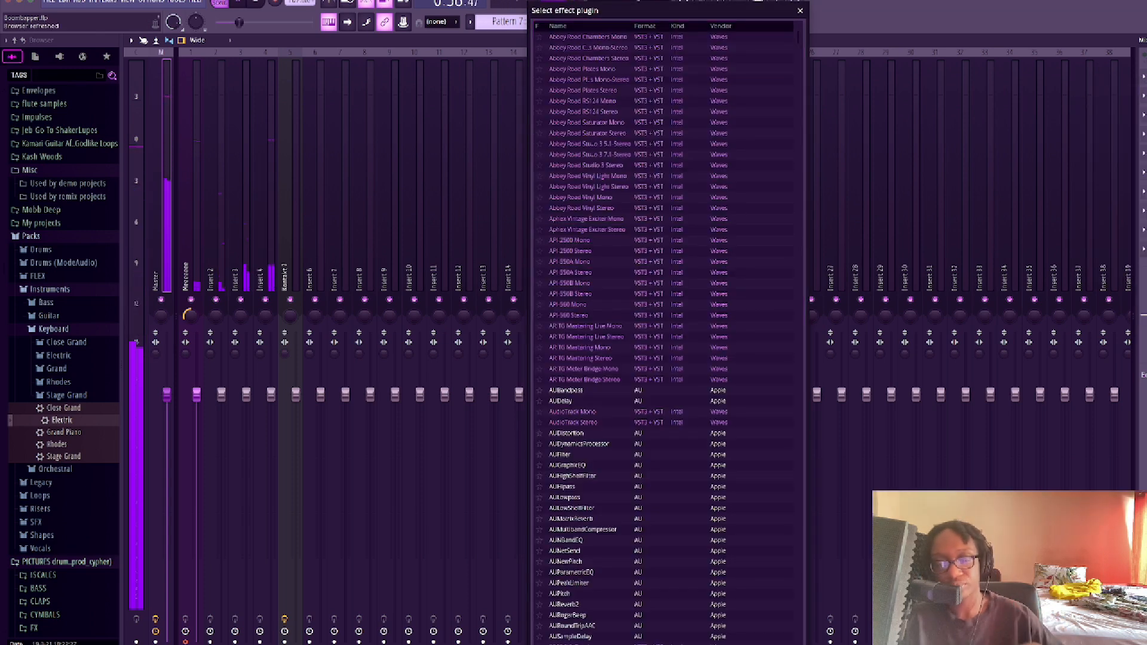
pyautogui.write('love')
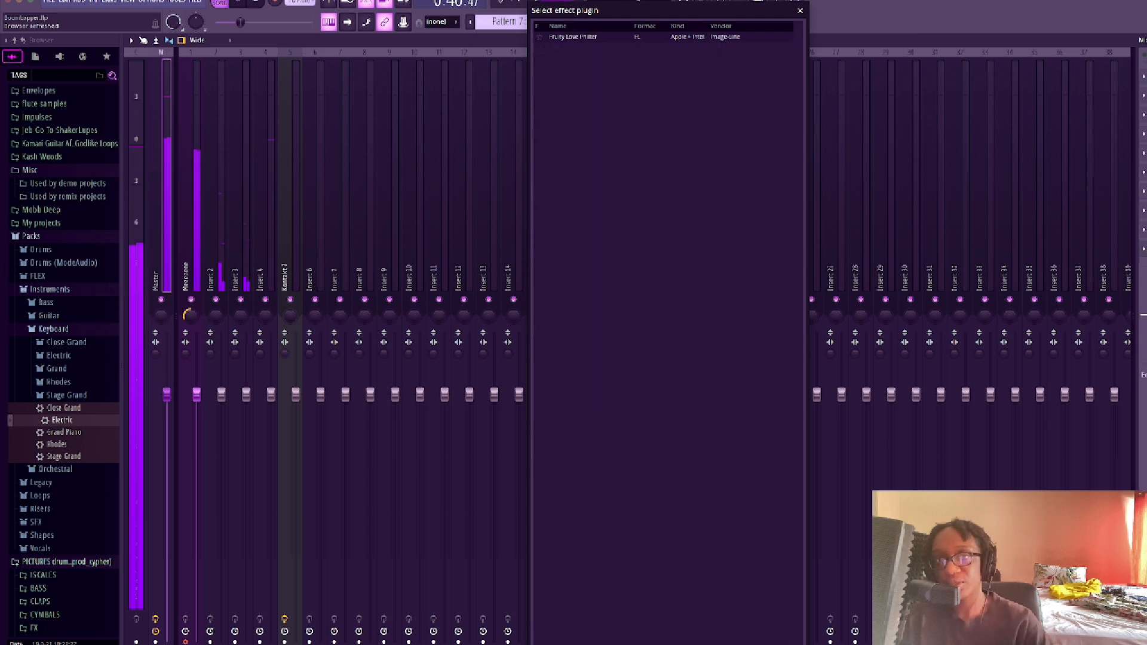
pyautogui.doubleClick(567, 37)
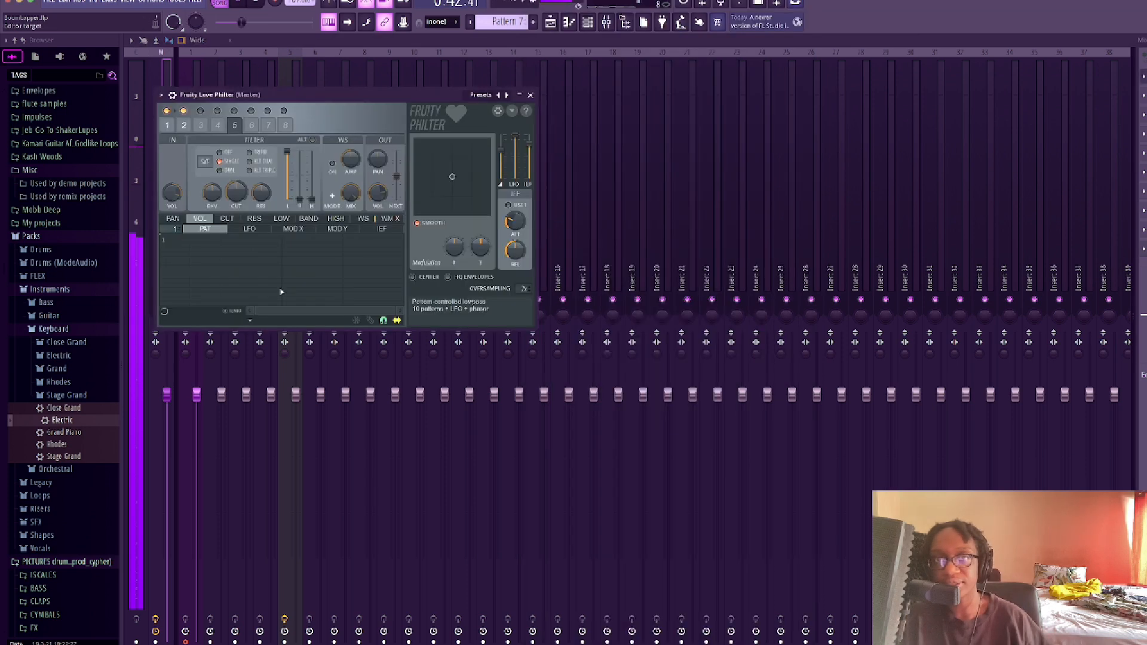
pyautogui.moveTo(339, 91); pyautogui.dragTo(480, 81)
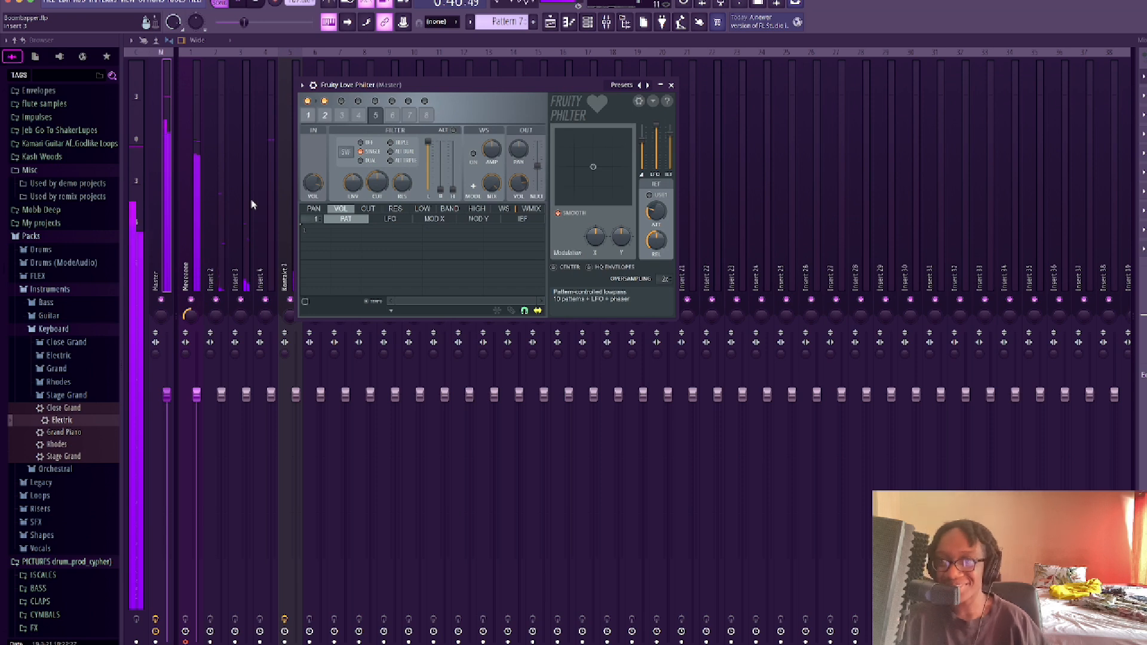
pyautogui.click(671, 85)
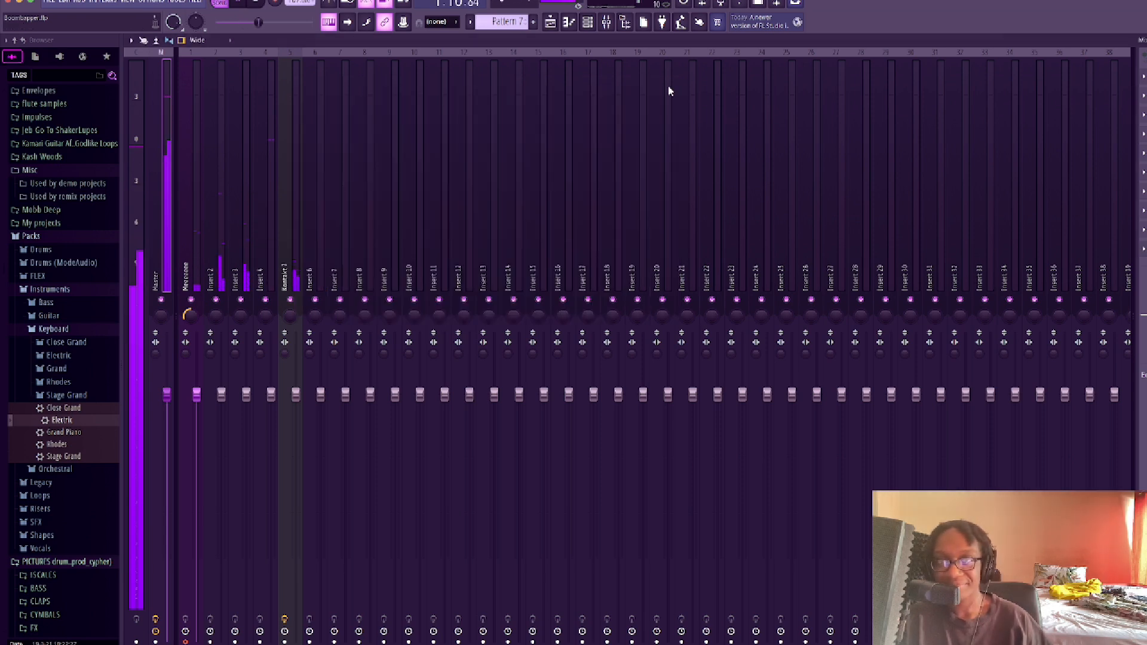
# - Reopen Fruity Love Philter on the Master track, create an automation clip for its mix level, and close the plugin window
pyautogui.click(1143, 76)
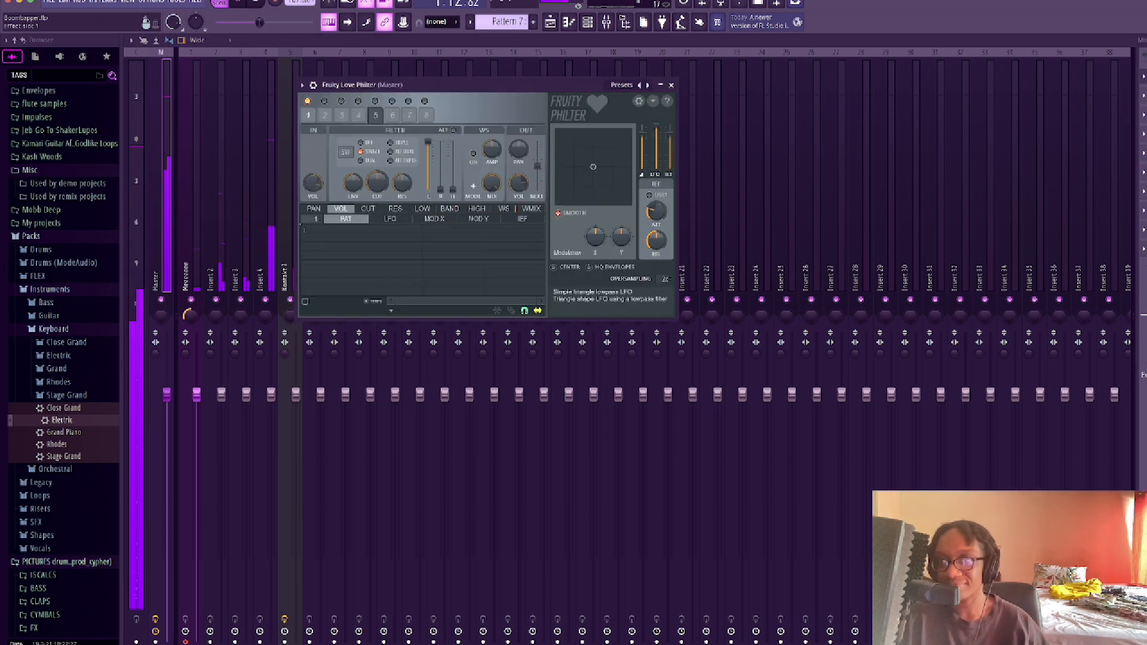
pyautogui.click(1144, 77)
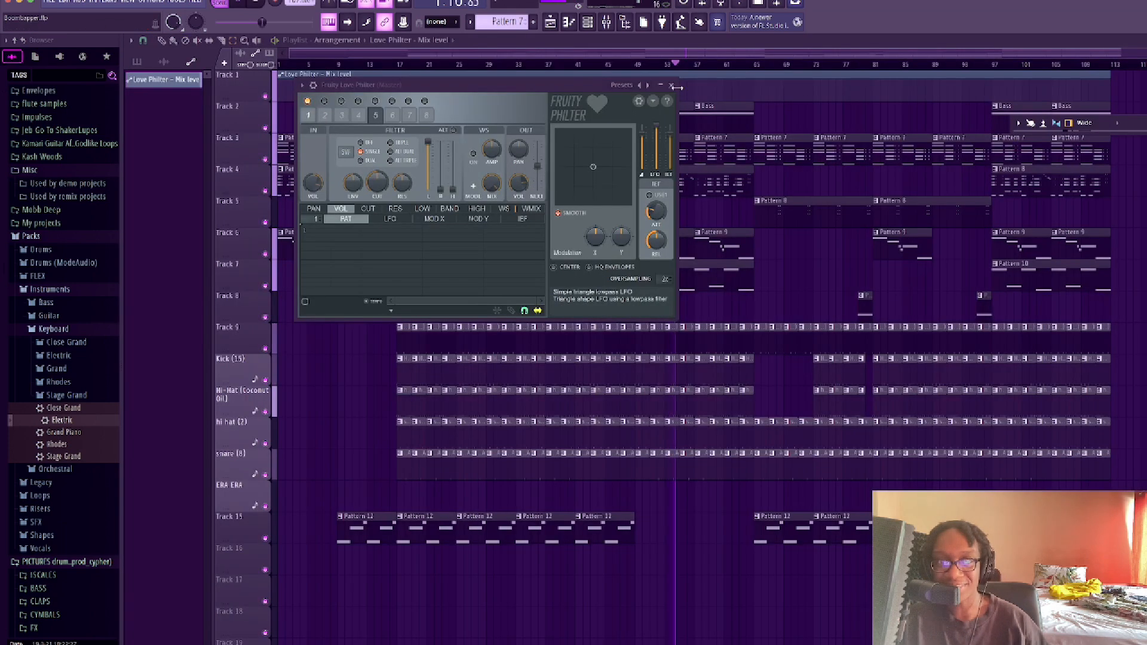
pyautogui.click(671, 85)
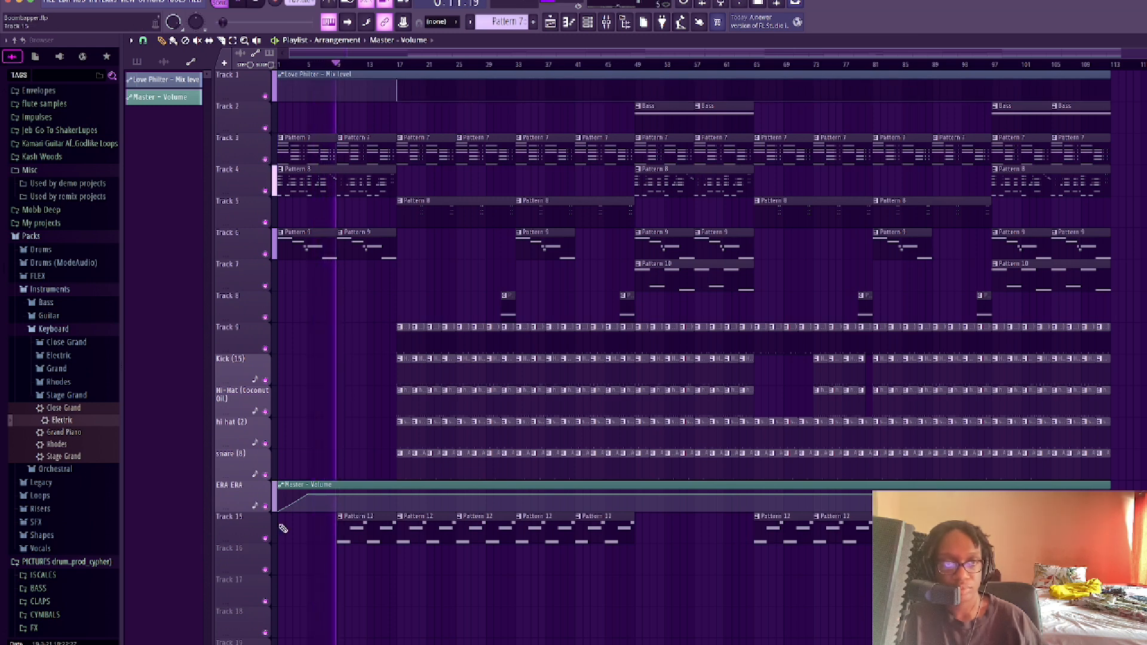
# - Move the Love Philter mix level automation clip from Track 1 down to Track 17
pyautogui.click(542, 77)
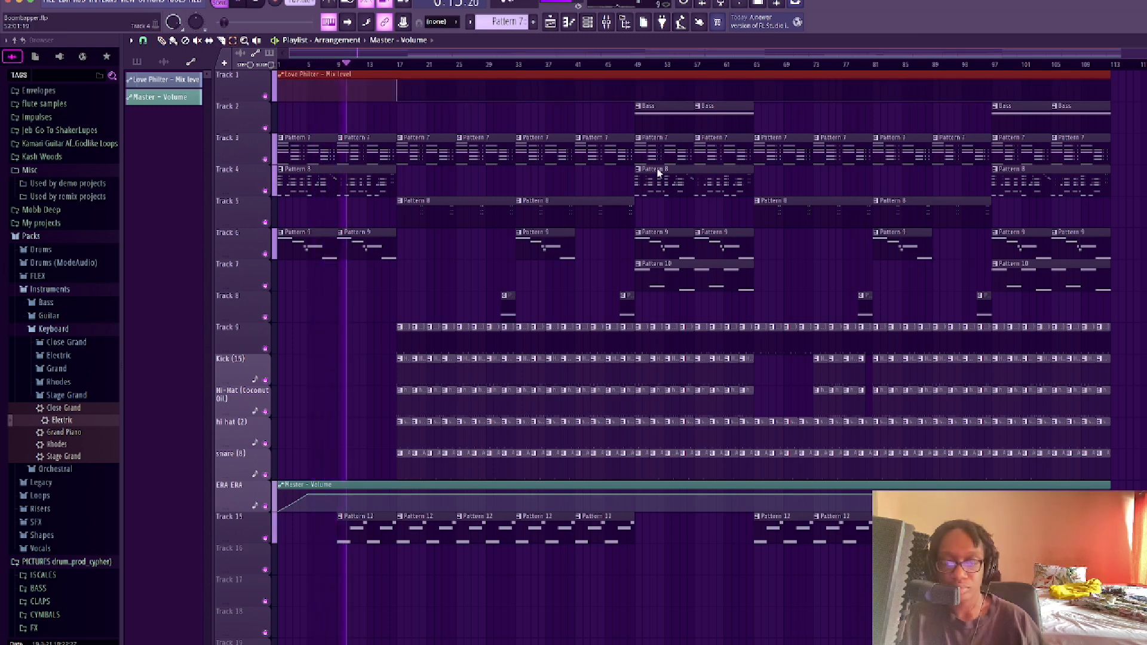
pyautogui.hotkey('shift', 'Down')
pyautogui.hotkey('shift', 'Down')
pyautogui.hotkey('shift', 'Down')
pyautogui.hotkey('shift', 'Down')
pyautogui.hotkey('shift', 'Down')
pyautogui.hotkey('shift', 'Down')
pyautogui.hotkey('shift', 'Down')
pyautogui.hotkey('shift', 'Down')
pyautogui.hotkey('shift', 'Down')
pyautogui.hotkey('shift', 'Down')
pyautogui.hotkey('shift', 'Down')
pyautogui.hotkey('shift', 'Down')
pyautogui.hotkey('shift', 'Down')
pyautogui.hotkey('shift', 'Down')
pyautogui.hotkey('shift', 'Down')
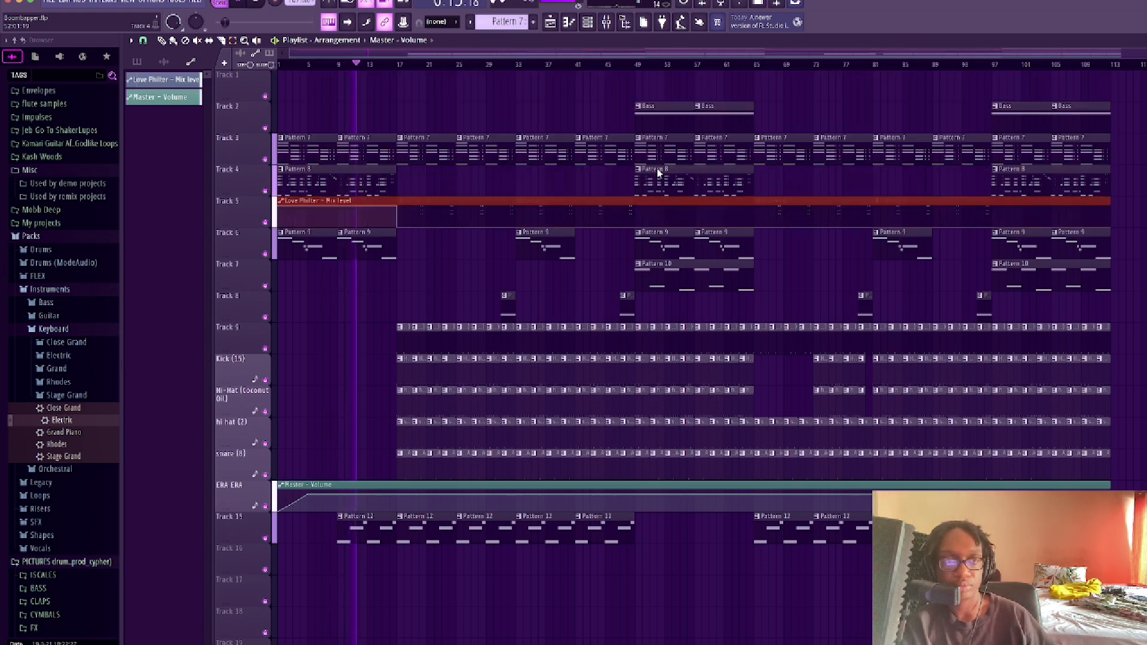
pyautogui.hotkey('shift', 'Down')
pyautogui.hotkey('shift', 'Down')
pyautogui.hotkey('shift', 'Down')
pyautogui.hotkey('shift', 'Down')
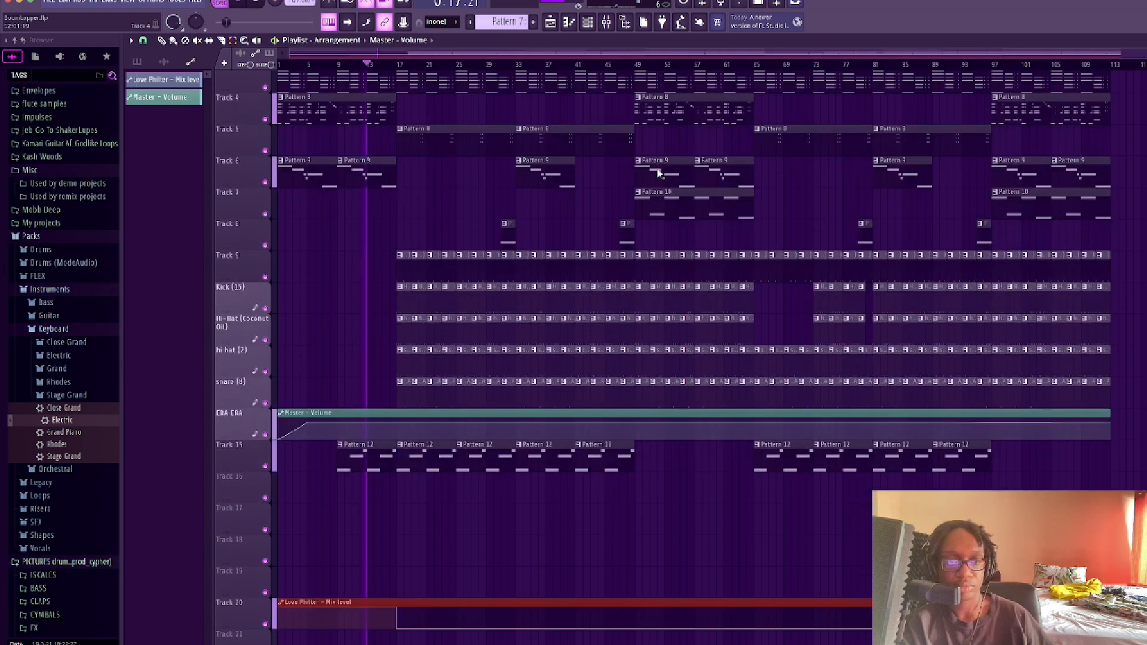
pyautogui.hotkey('shift', 'Up')
pyautogui.hotkey('shift', 'Up')
pyautogui.hotkey('shift', 'Up')
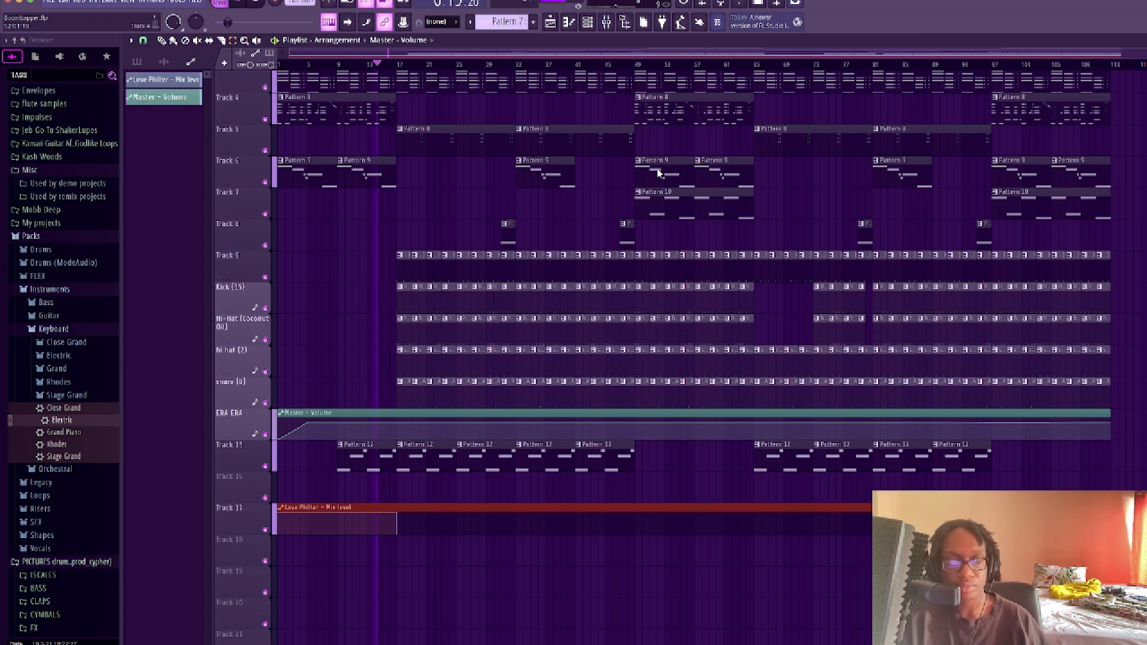
# - Move the Master volume automation clip down to Track 16 and clear the selection
pyautogui.click(1069, 418)
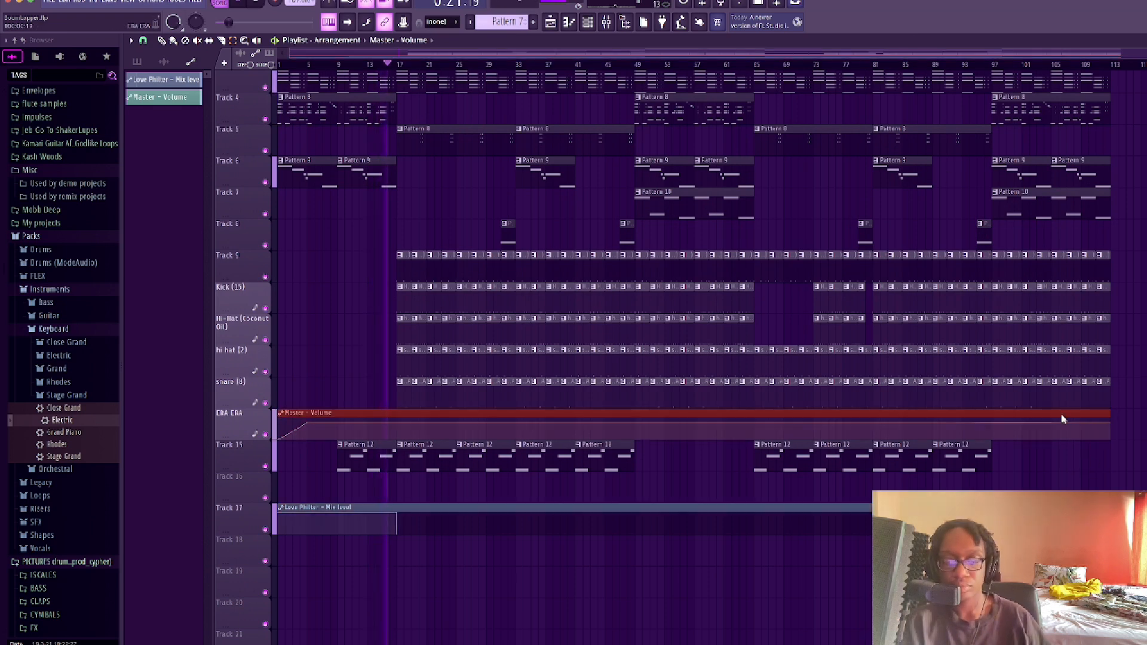
pyautogui.hotkey('shift', 'Down')
pyautogui.hotkey('shift', 'Down')
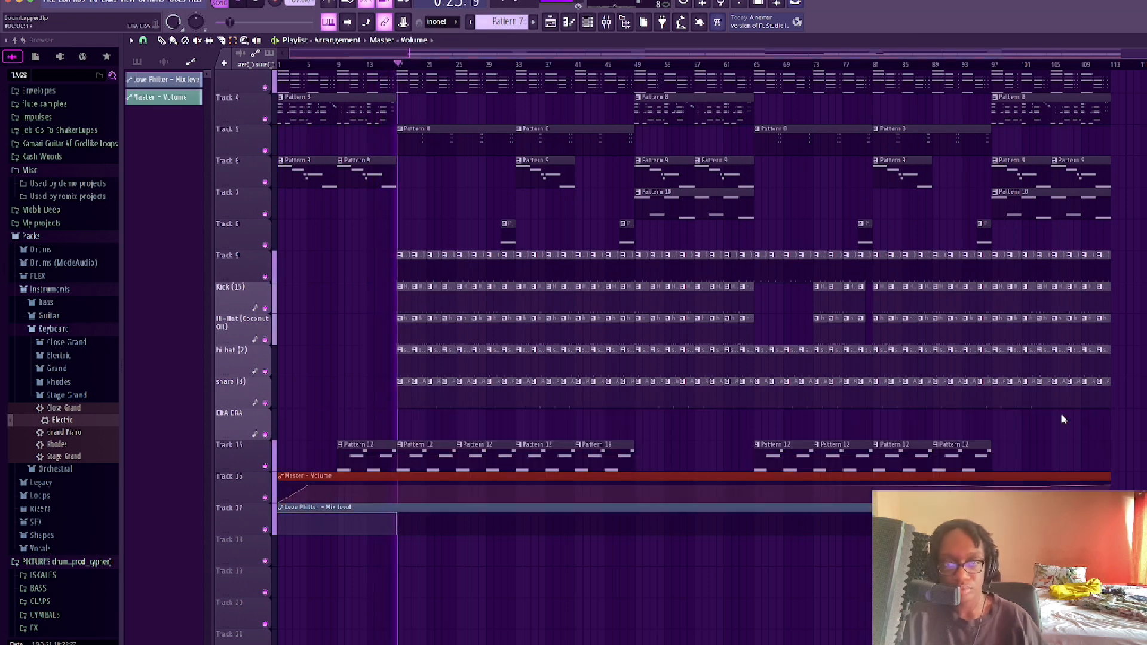
pyautogui.click(1062, 420)
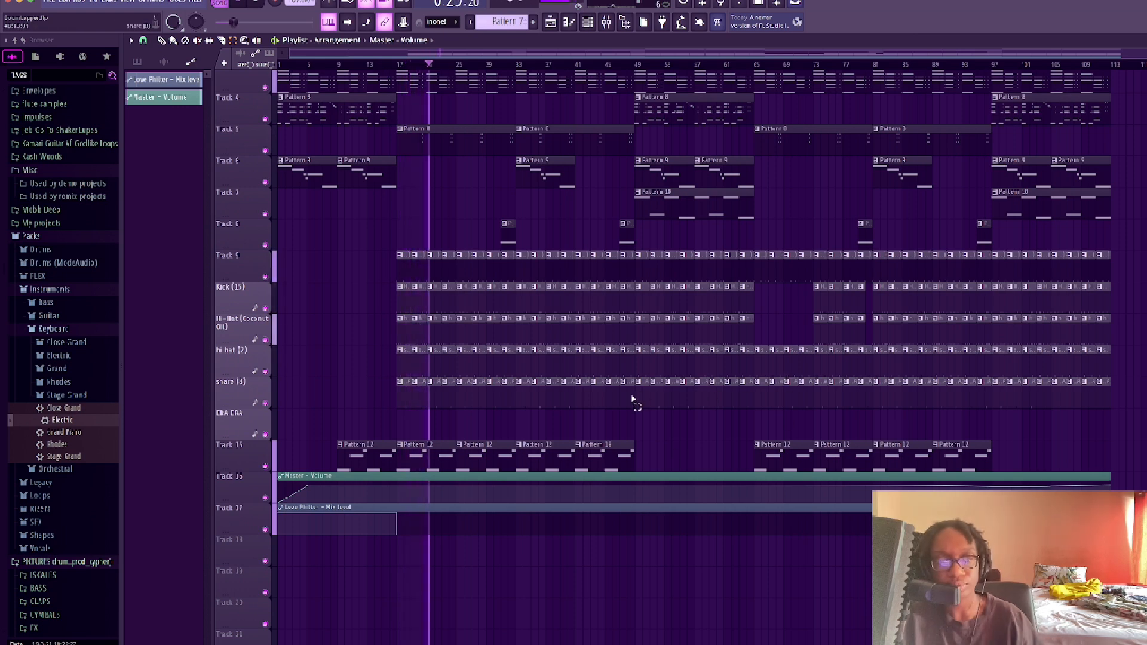
# - Audition the outro from bar 113 with Pattern 12 as the active pattern, briefly muting and unmuting Track 4
pyautogui.scroll(3, 615, 418)
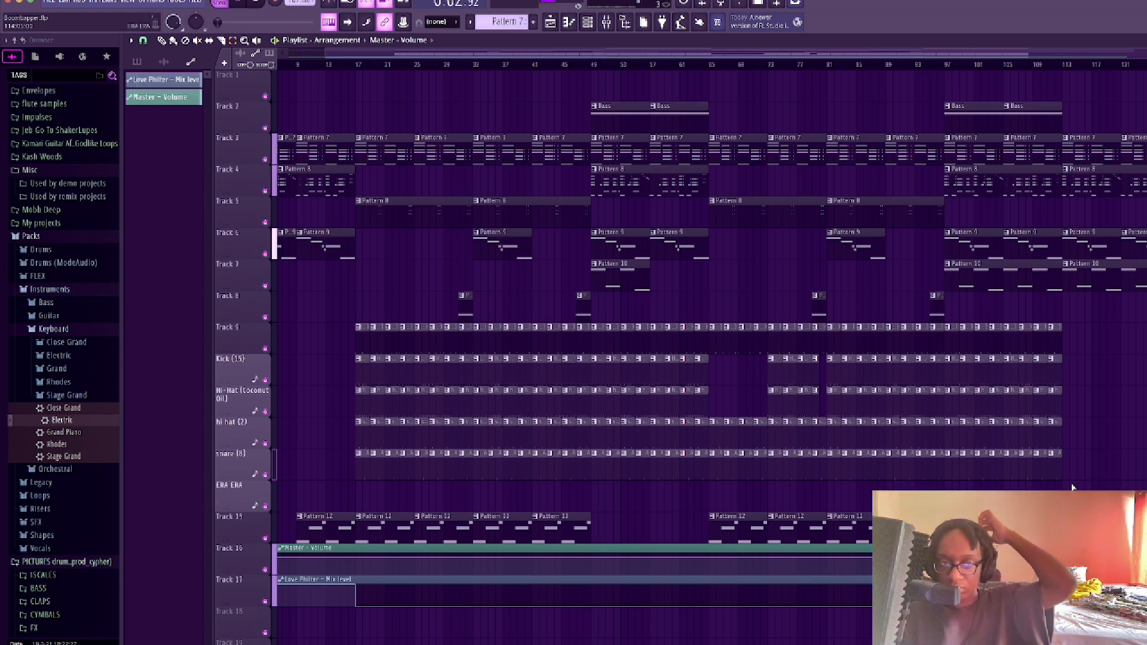
pyautogui.press('space')
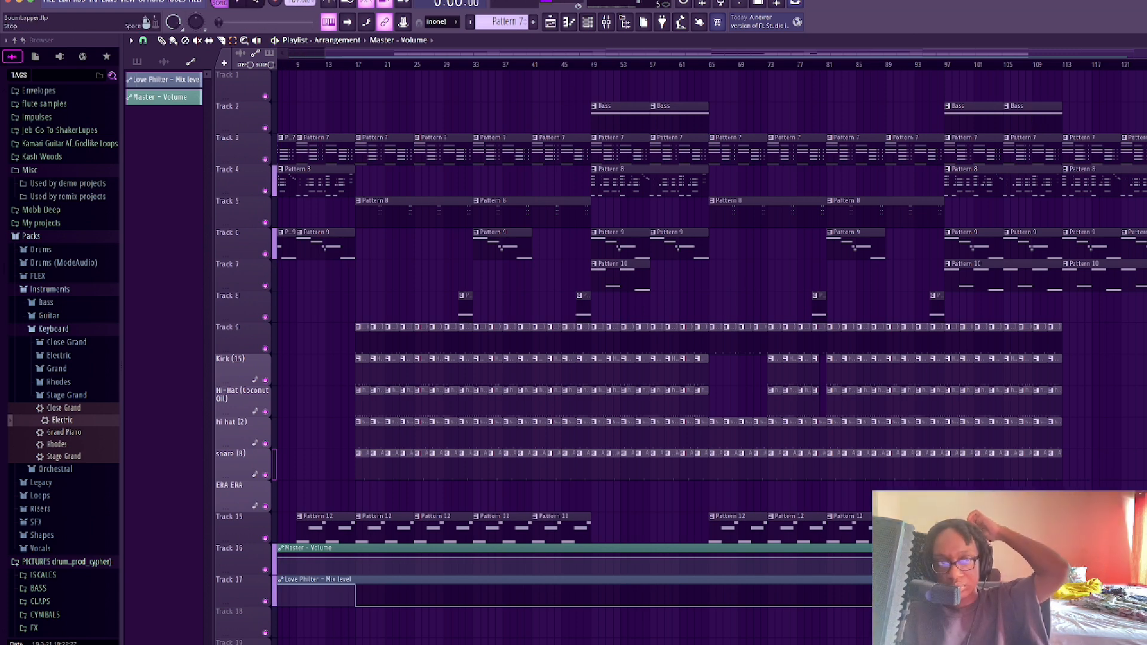
pyautogui.click(732, 65)
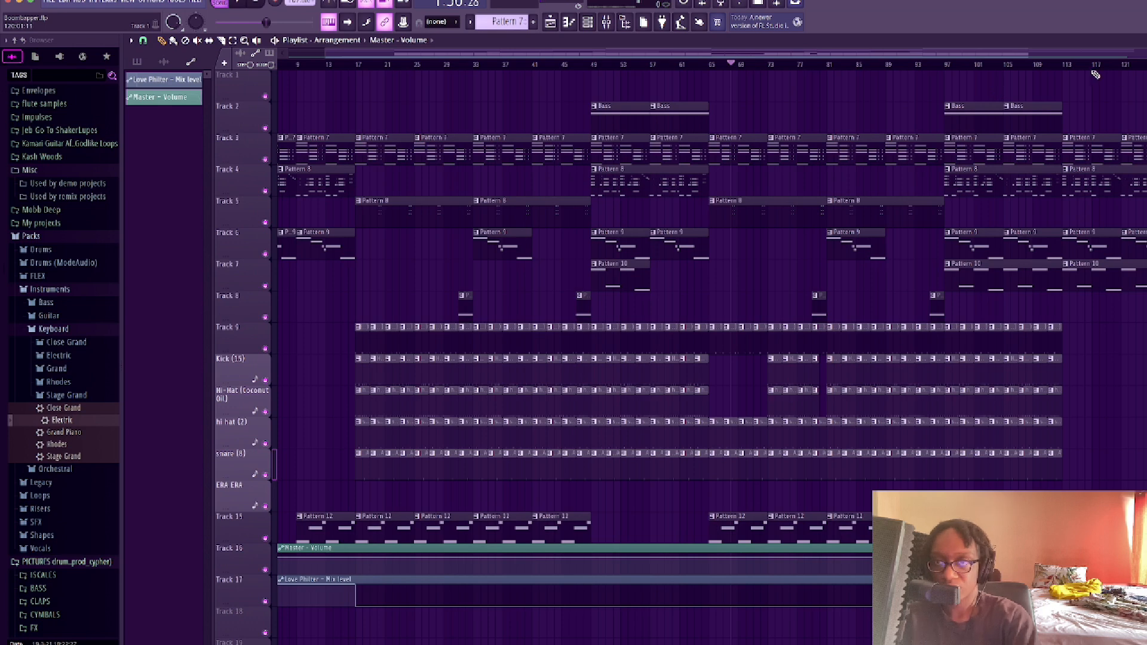
pyautogui.click(1062, 66)
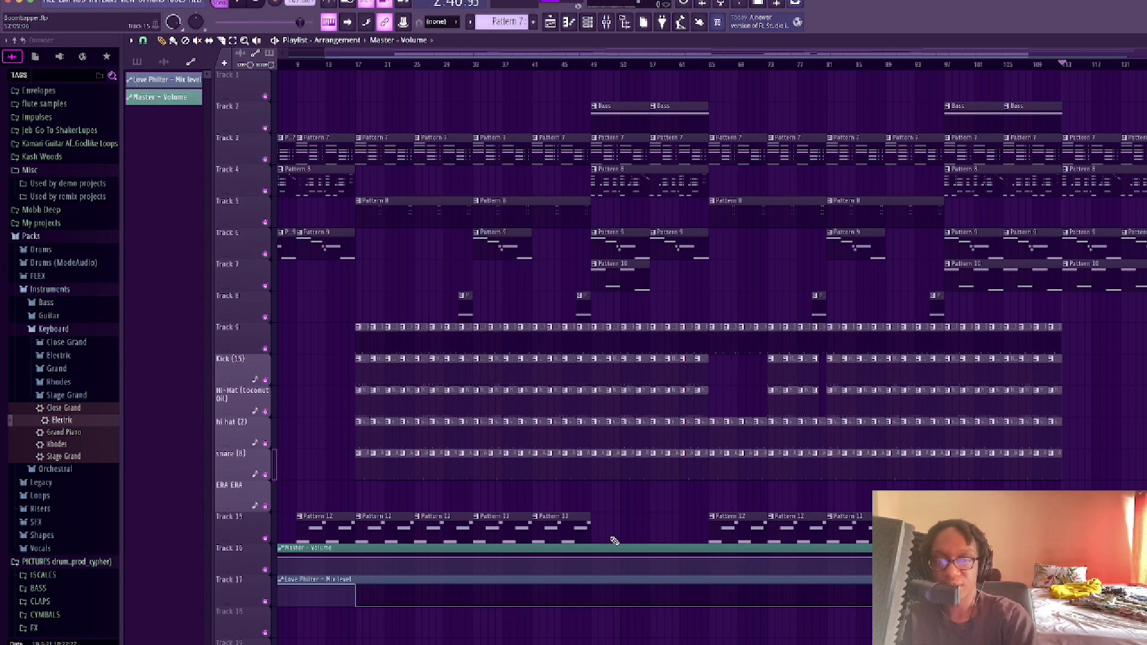
pyautogui.click(580, 530)
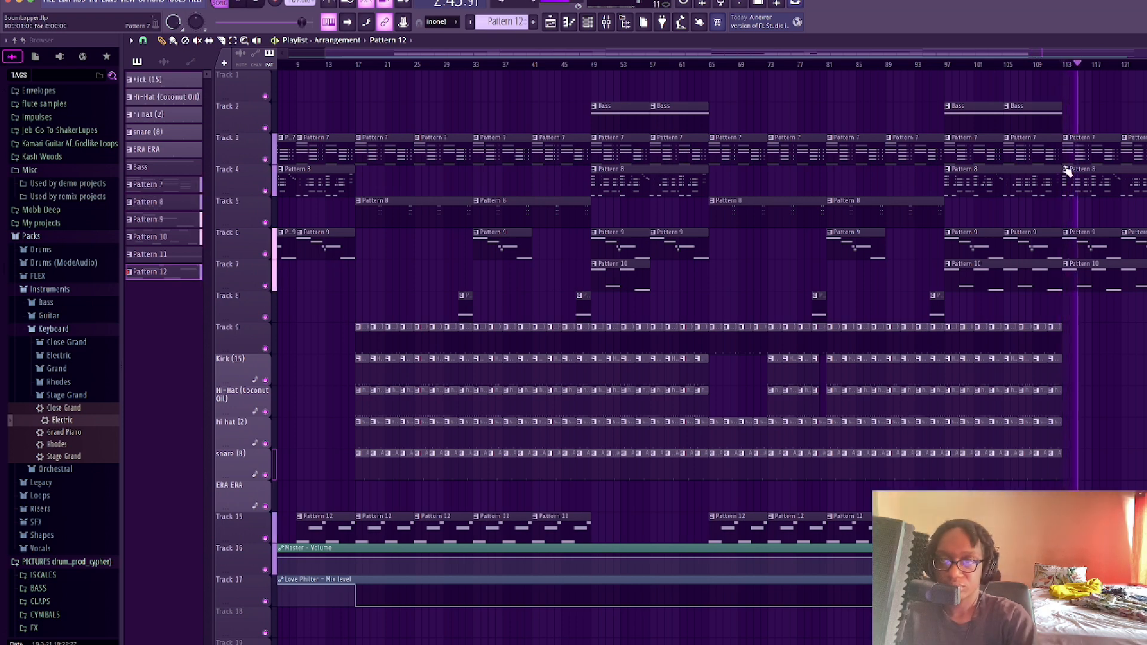
pyautogui.click(266, 192)
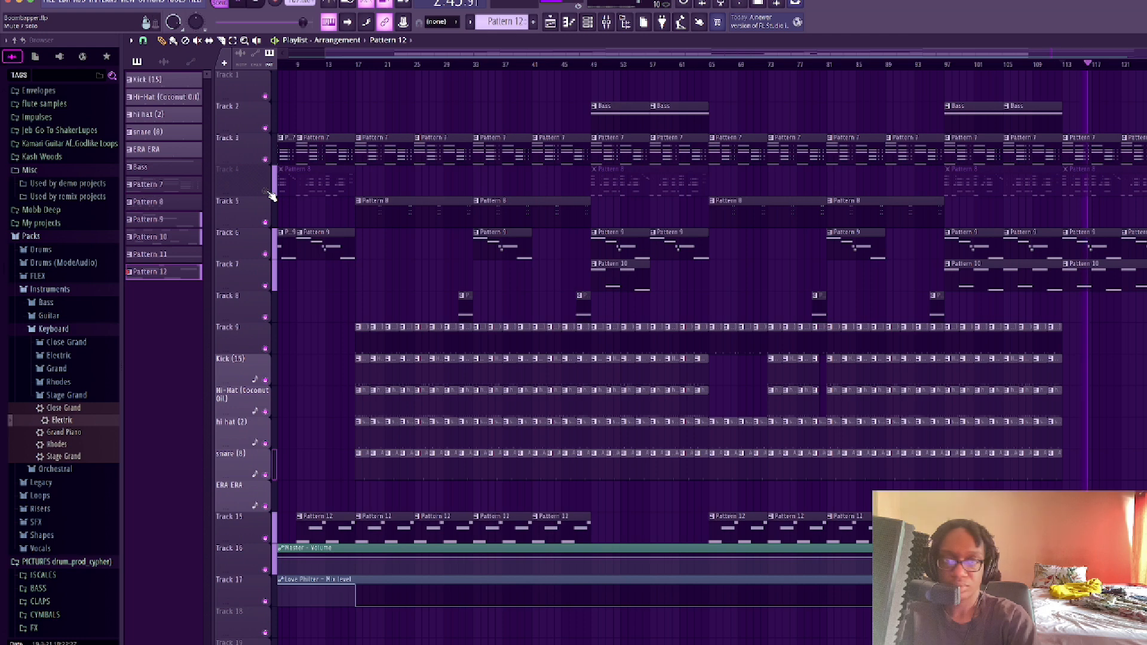
pyautogui.click(266, 191)
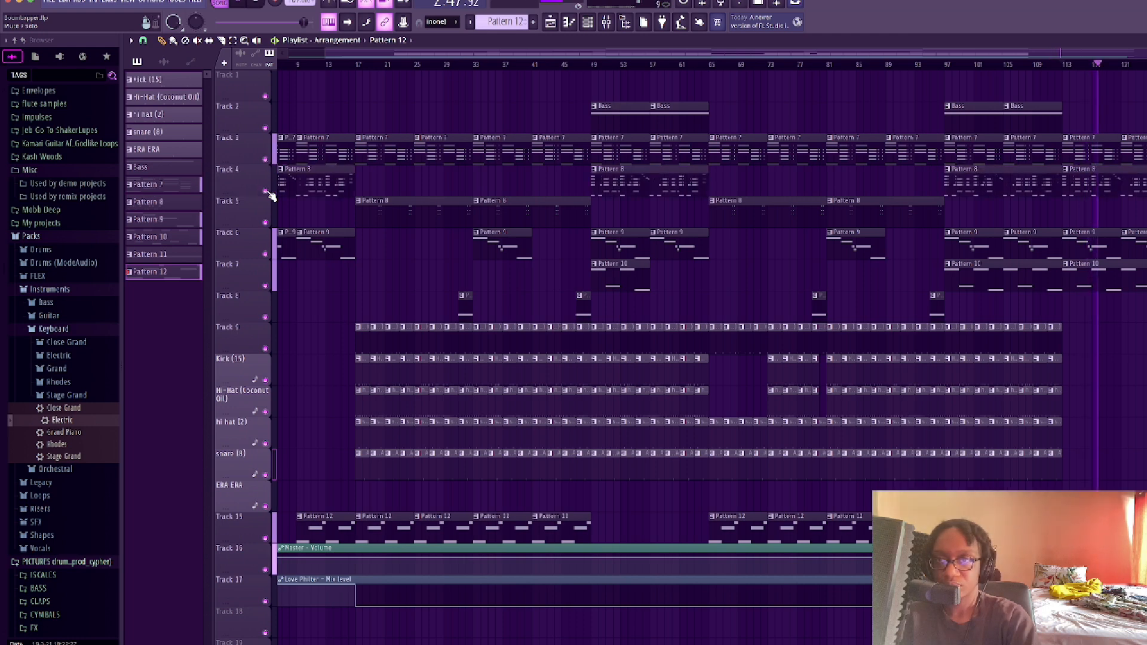
# - Delete the two Pattern 7 clips from bar 113 onward on Track 3, and place both back in the same spots
pyautogui.rightClick(1107, 156)
pyautogui.rightClick(1133, 153)
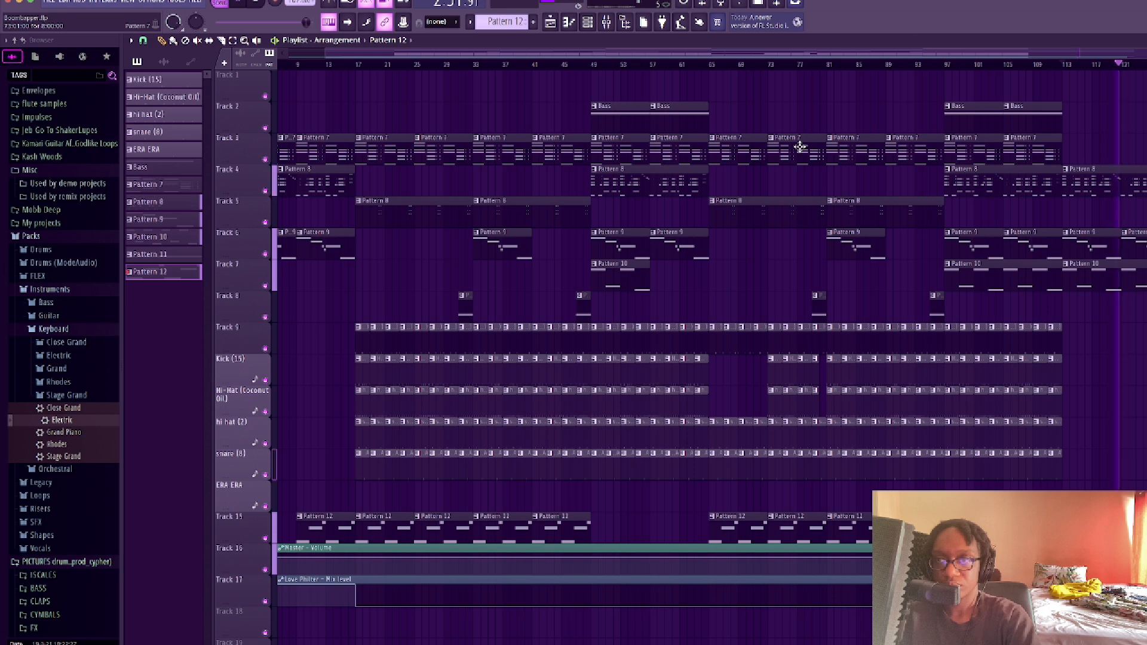
pyautogui.click(1048, 154)
pyautogui.click(1069, 157)
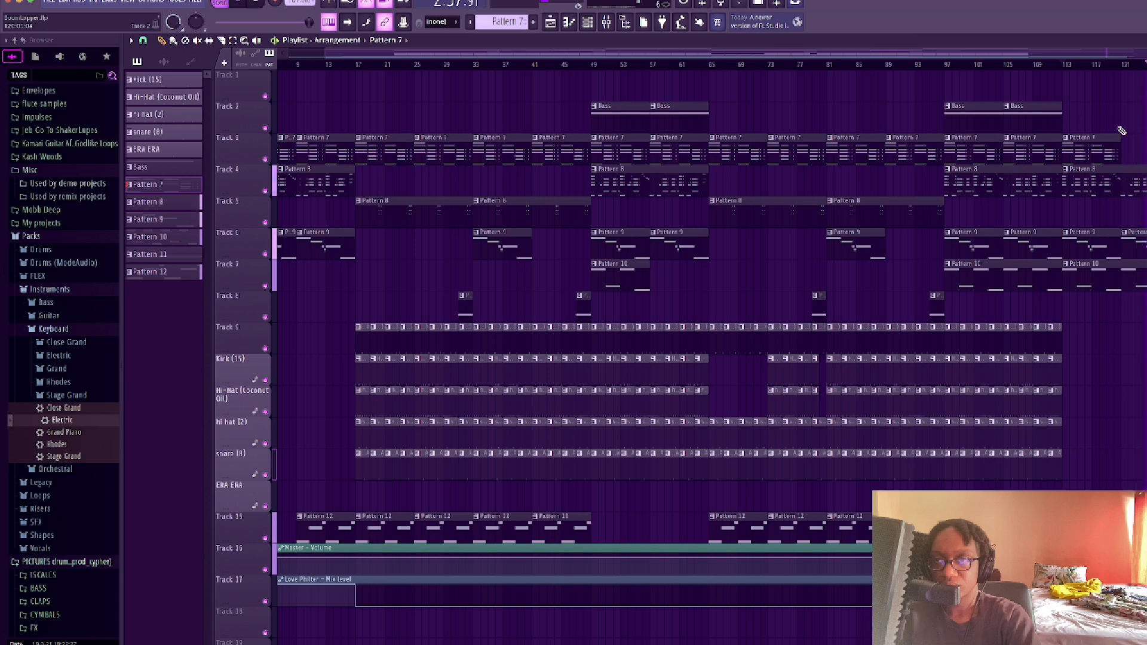
pyautogui.click(1129, 156)
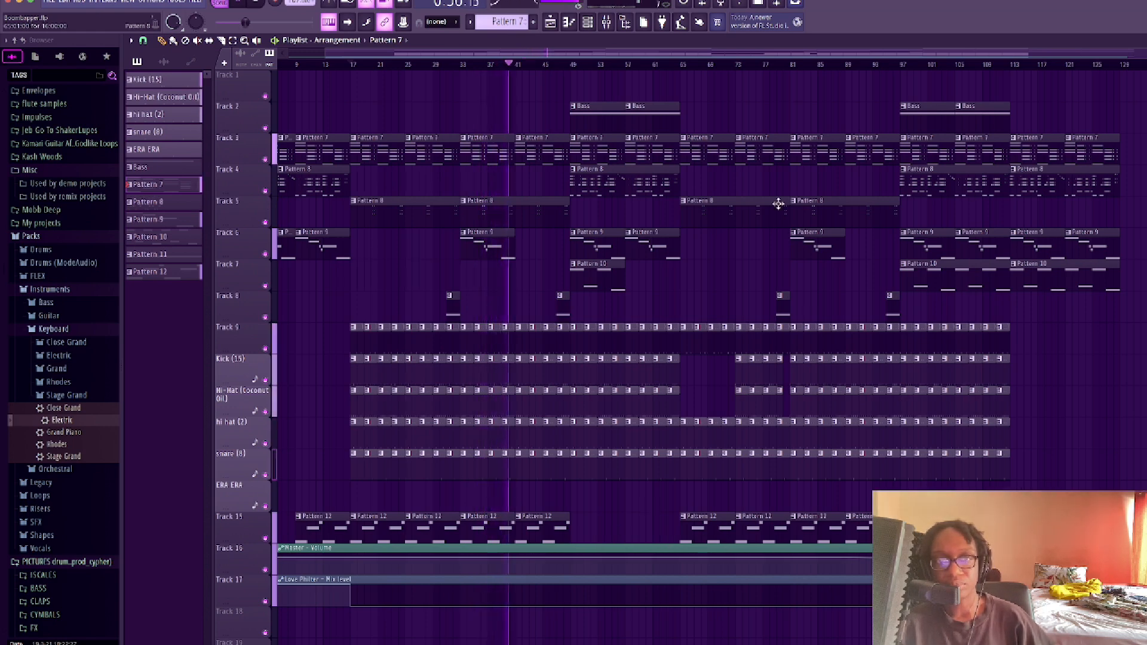
pyautogui.moveTo(1140, 54)
pyautogui.mouseDown()
pyautogui.moveTo(1119, 54)
pyautogui.moveTo(1139, 54)
pyautogui.mouseUp()
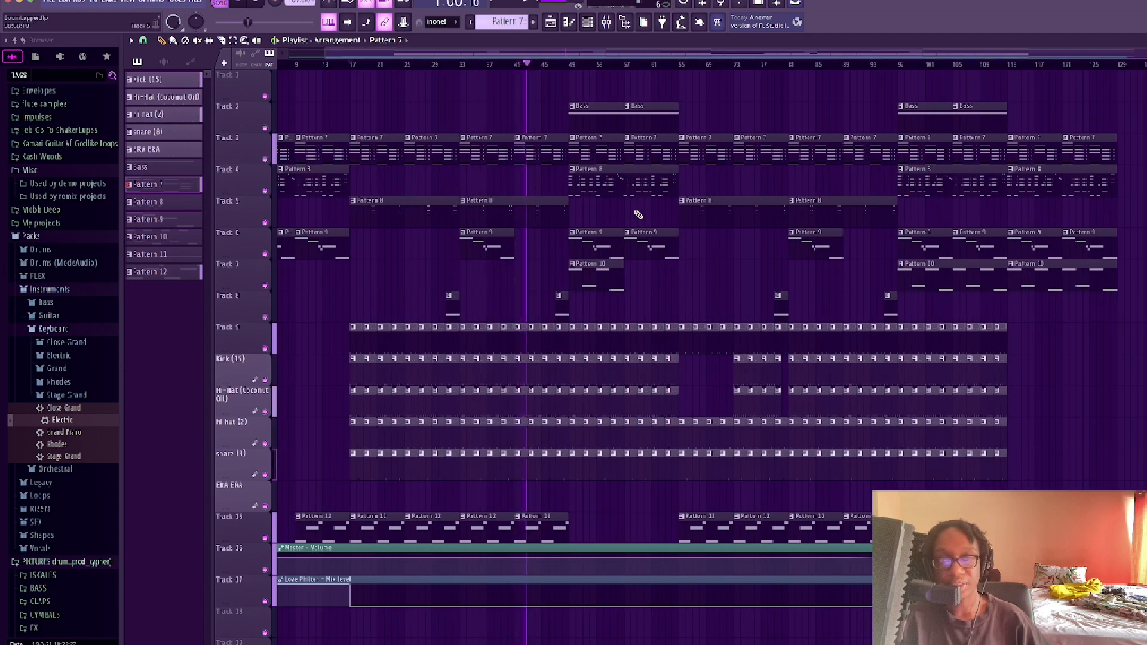